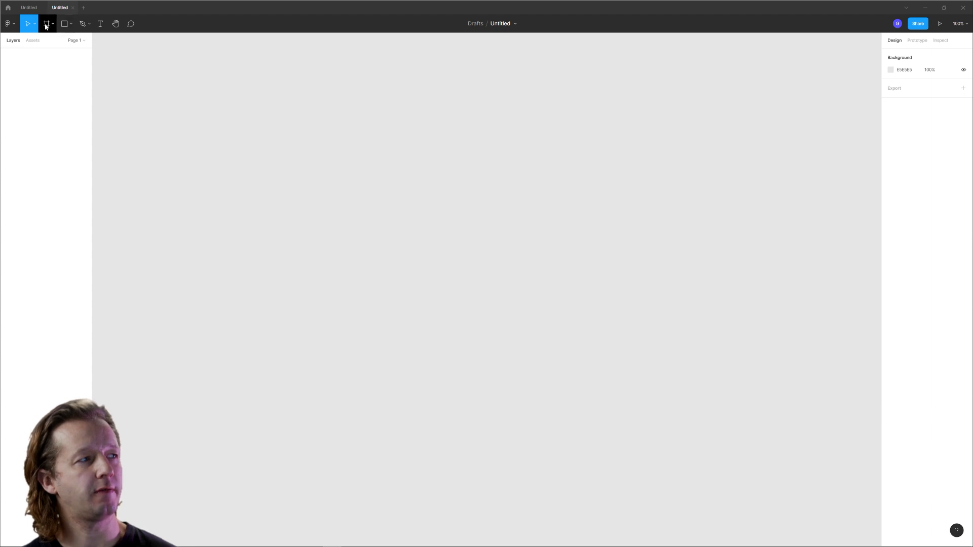
Create an iPhone 13 Pro Max frame and give it a very pale blue fill.
left_click(46, 26)
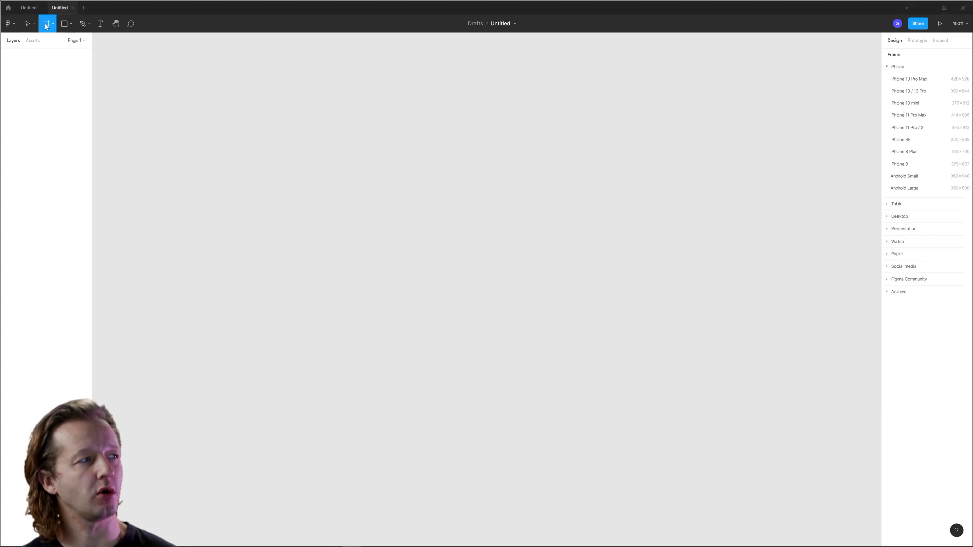
left_click(908, 79)
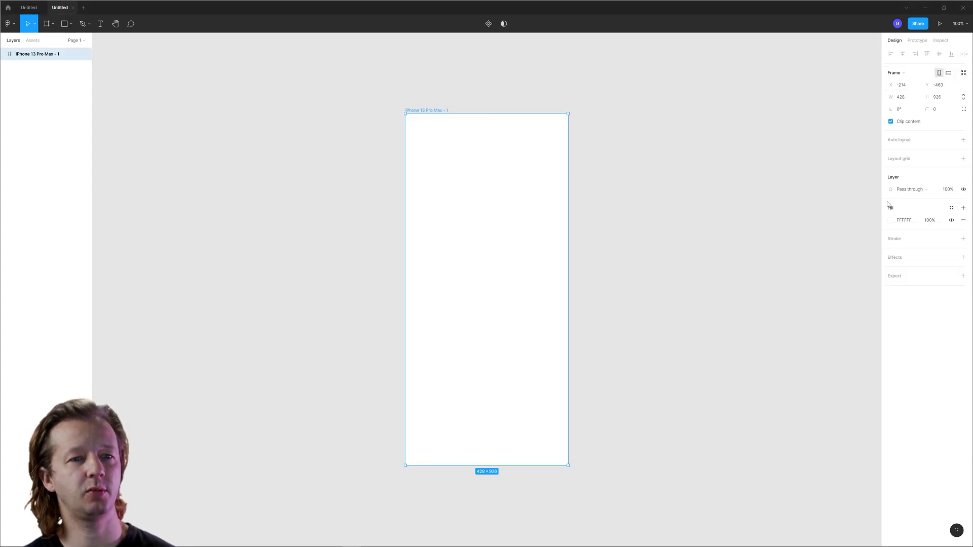
left_click(891, 221)
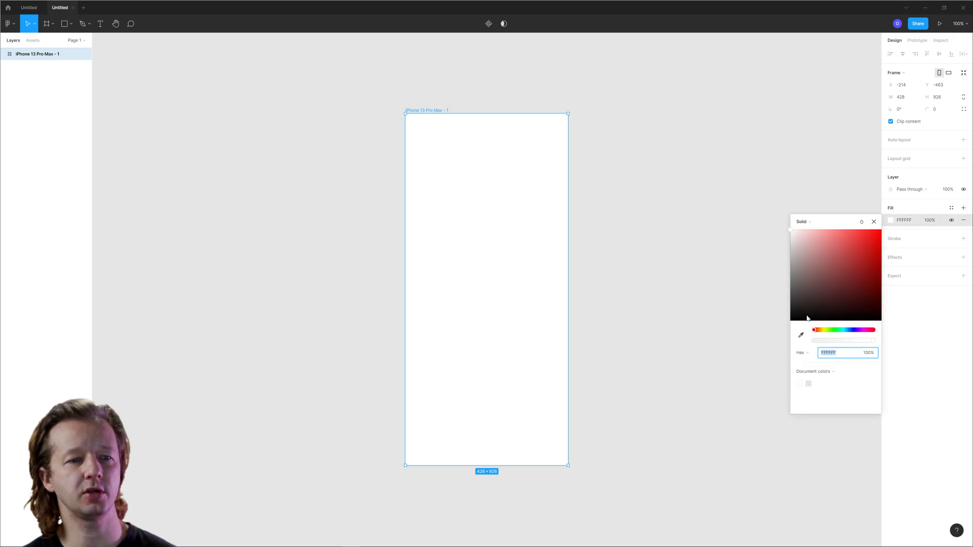
left_click(846, 331)
left_click(799, 235)
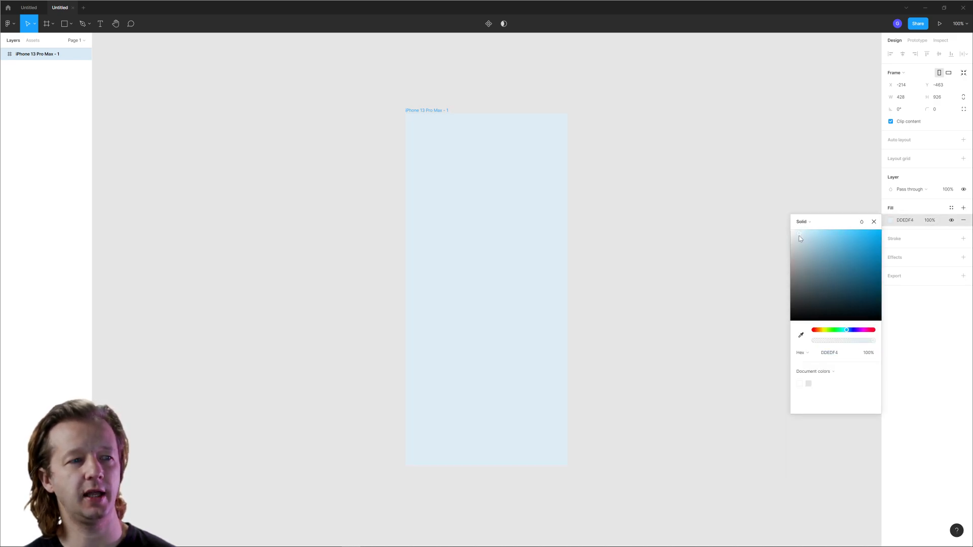
left_click_drag(801, 235, 796, 236)
left_click(684, 120)
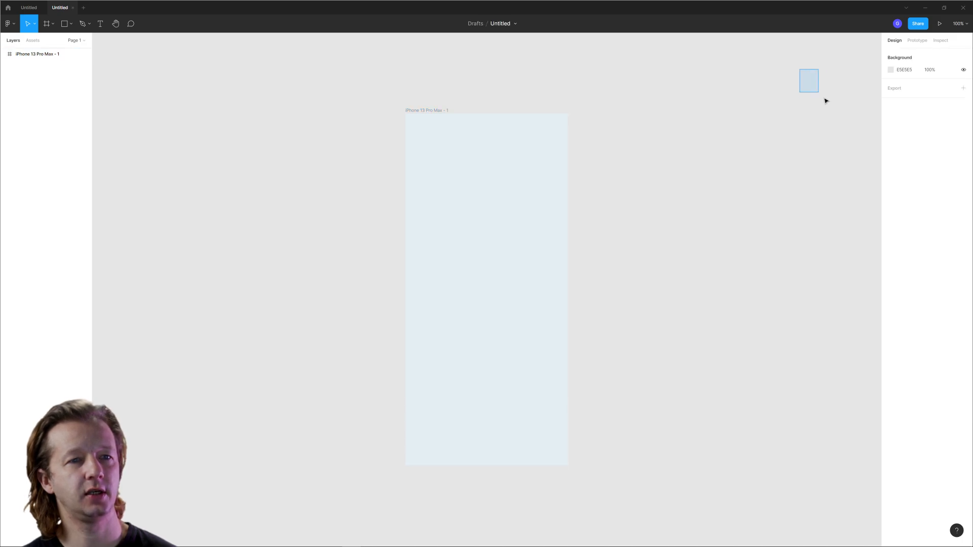
Change the canvas background behind the phone frame to dark grey 1A1A1A.
left_click(890, 70)
left_click_drag(798, 163, 784, 162)
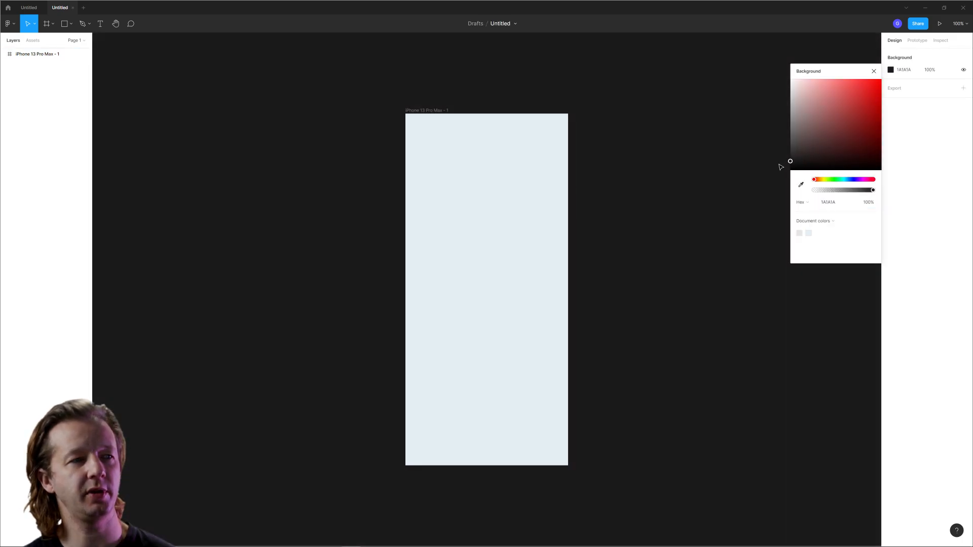
left_click(873, 71)
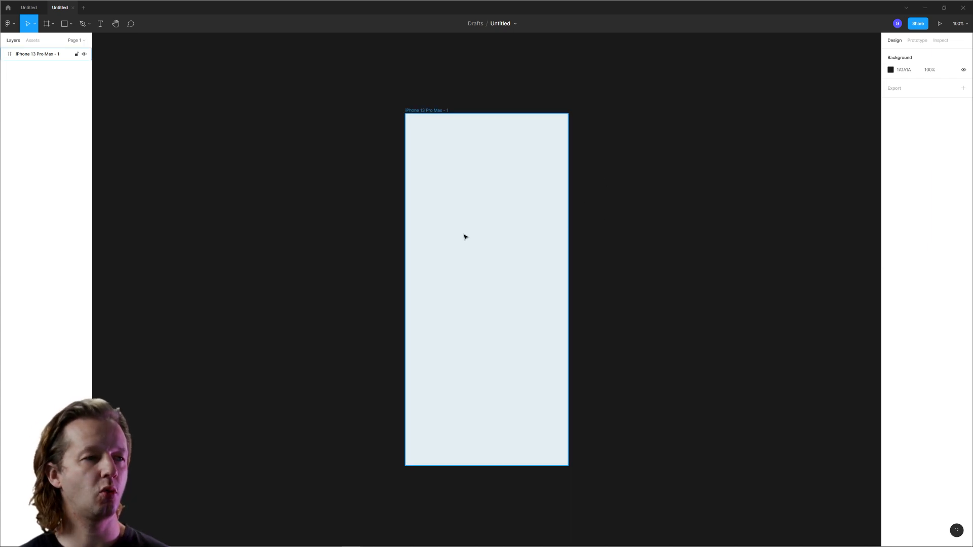
Open the Iconify plugin and place the Akar trash-can icon near the middle of the phone frame.
right_click(613, 191)
mouse_move(654, 251)
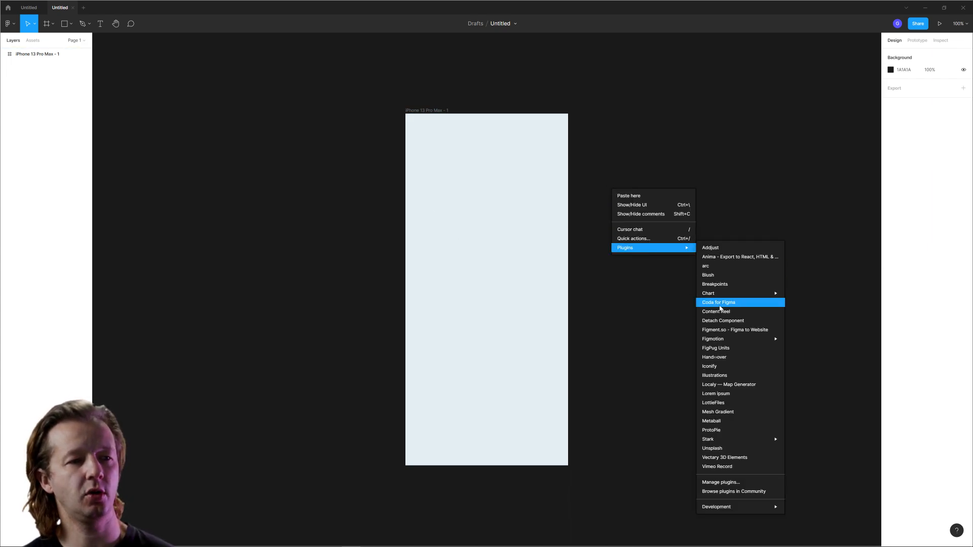
left_click(732, 367)
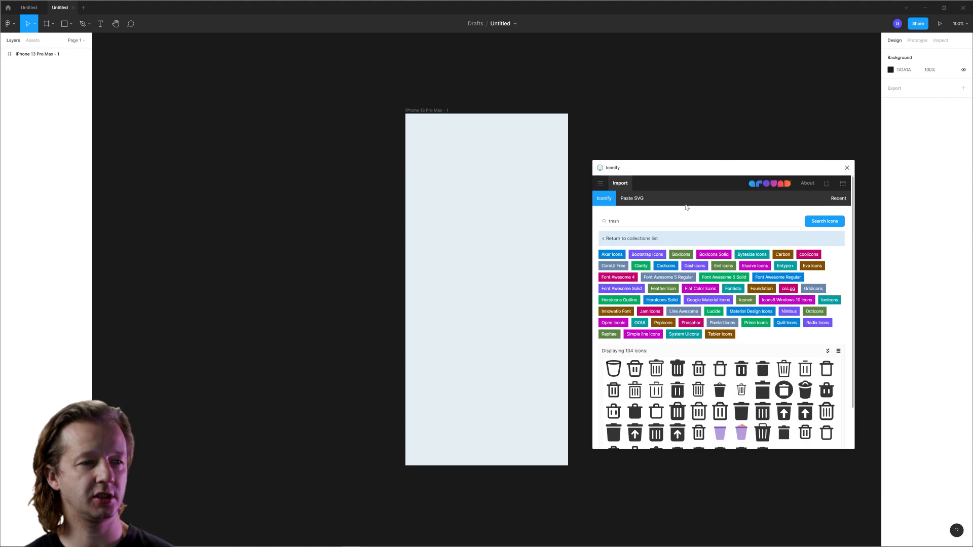
left_click(636, 221)
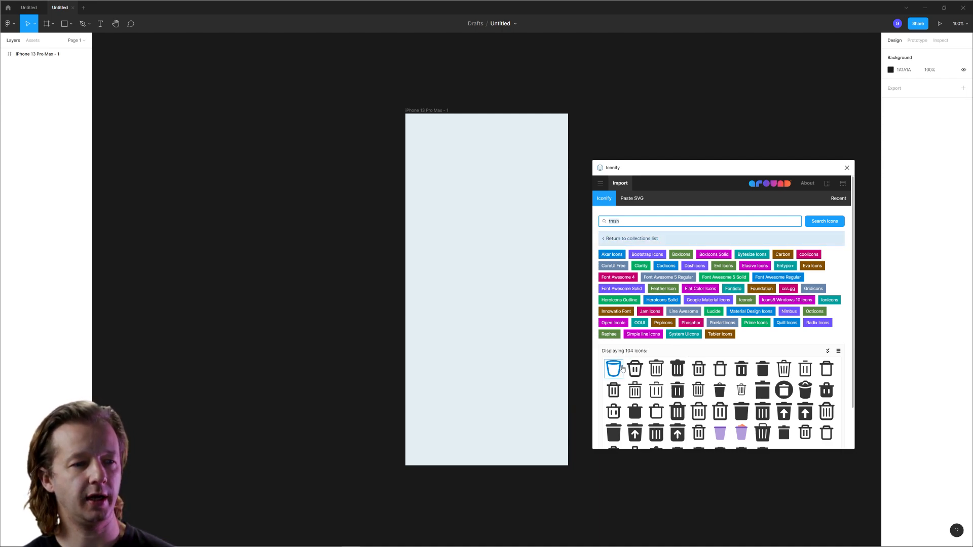
left_click_drag(635, 372, 492, 302)
Search Iconify for "document", place the Carbon document icon in the frame's upper left area, and close the plugin.
left_click(642, 224)
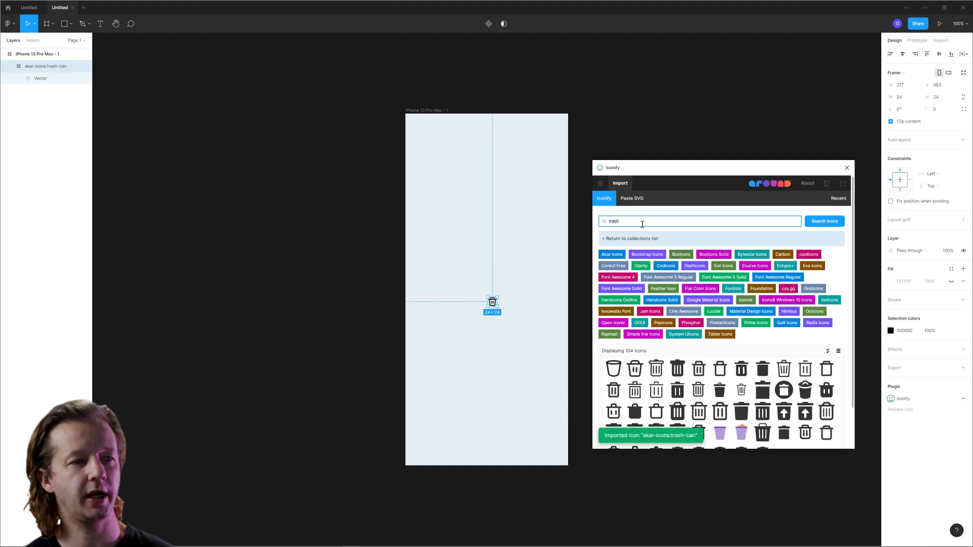
type("docu")
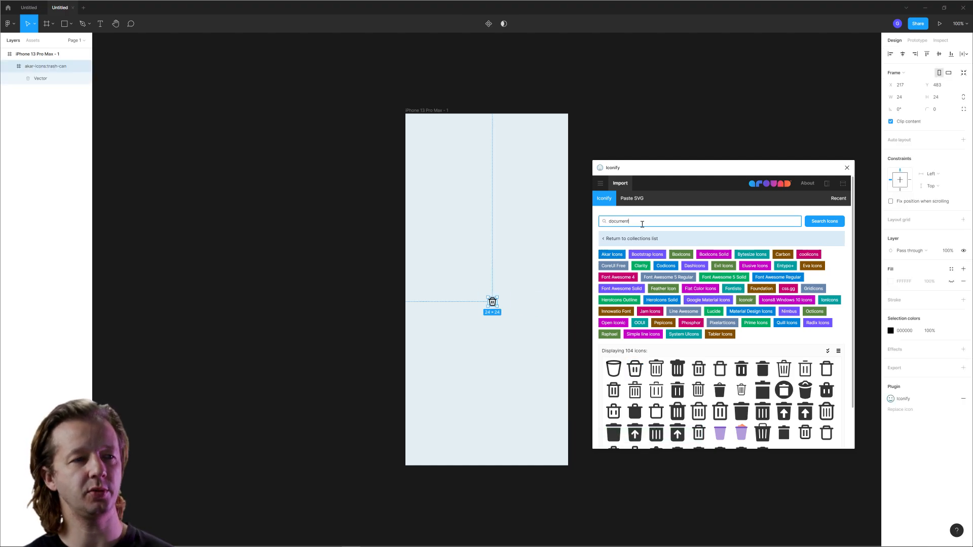
type("ment")
key("Return")
left_click_drag(635, 300, 453, 197)
left_click(846, 167)
Add the text label "My-doc001.pdf" just to the right of the document icon.
scroll(432, 218, "up", 4)
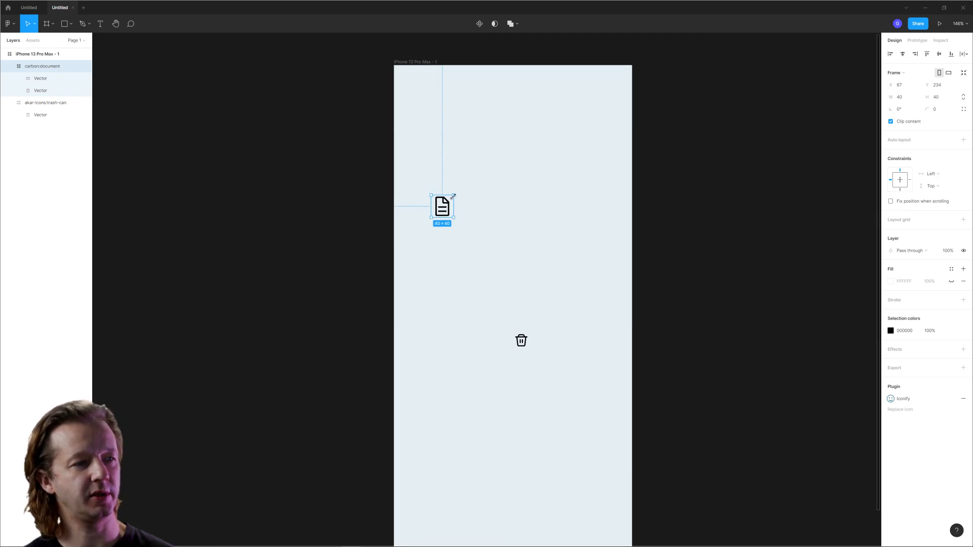
left_click(493, 195)
key("t")
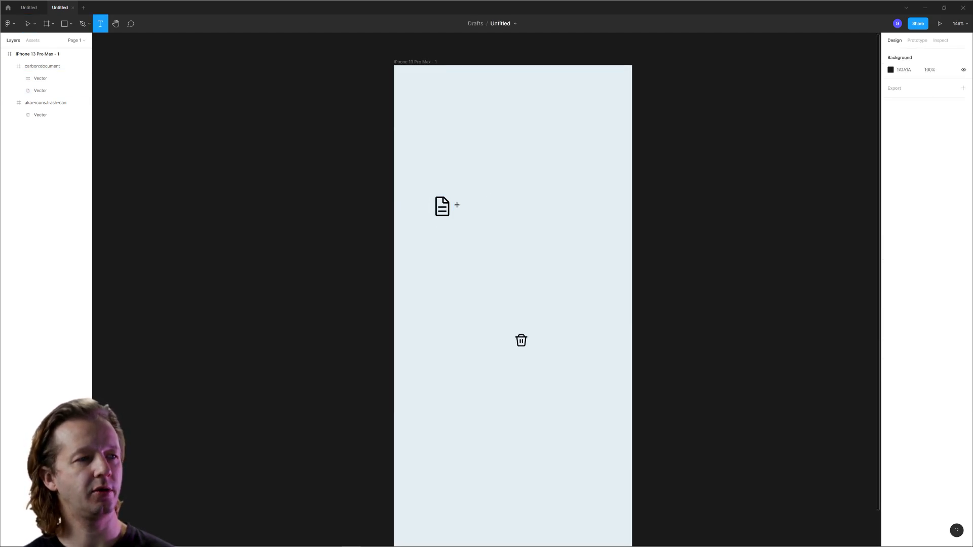
left_click(456, 205)
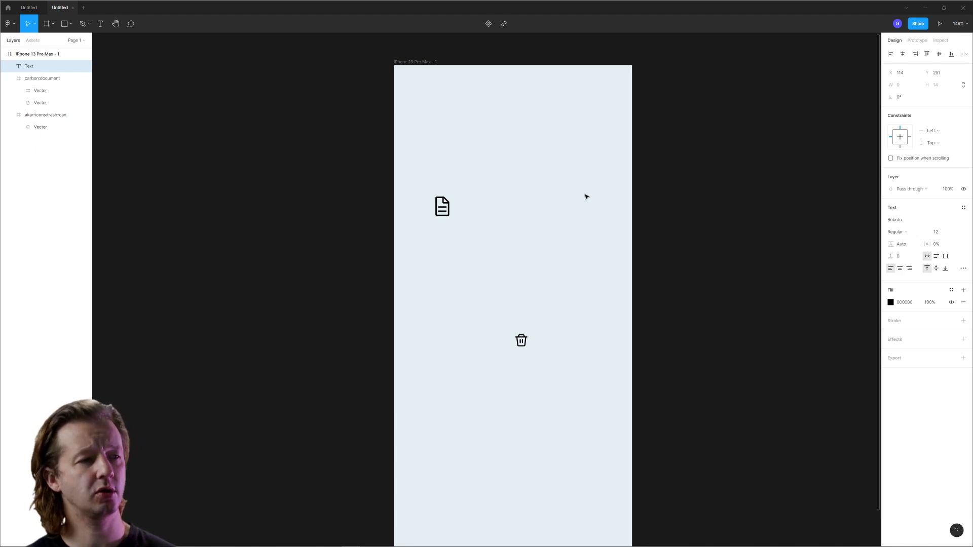
type("My-do")
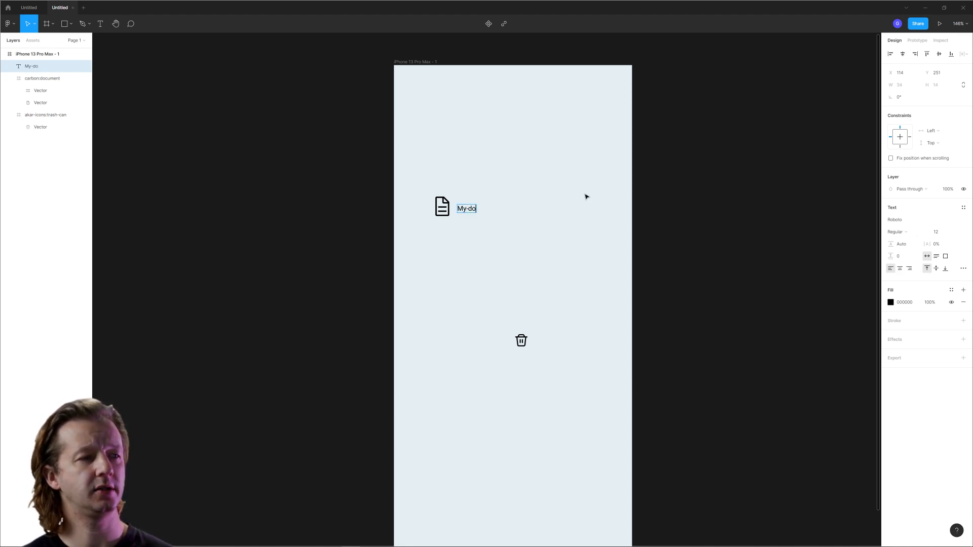
type("cf01.")
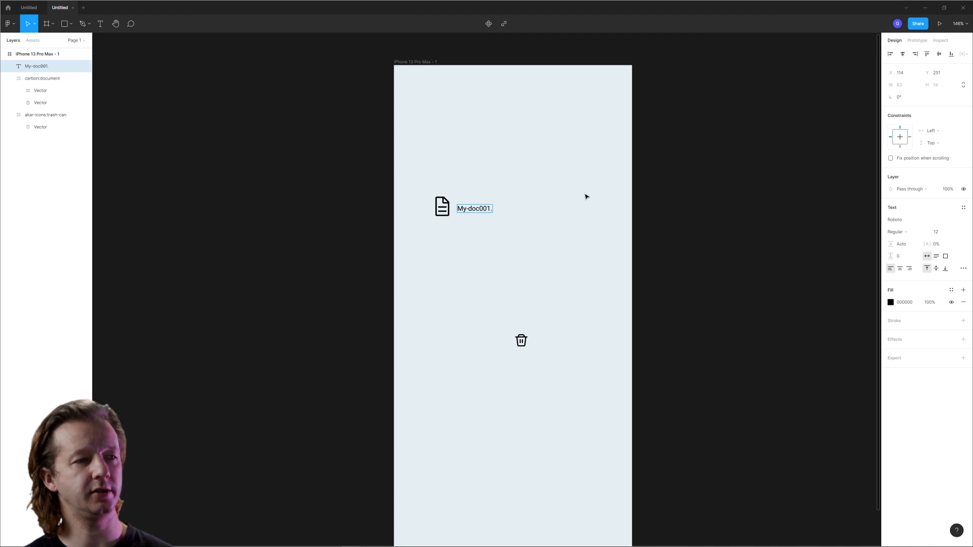
type("pdf")
key("Escape")
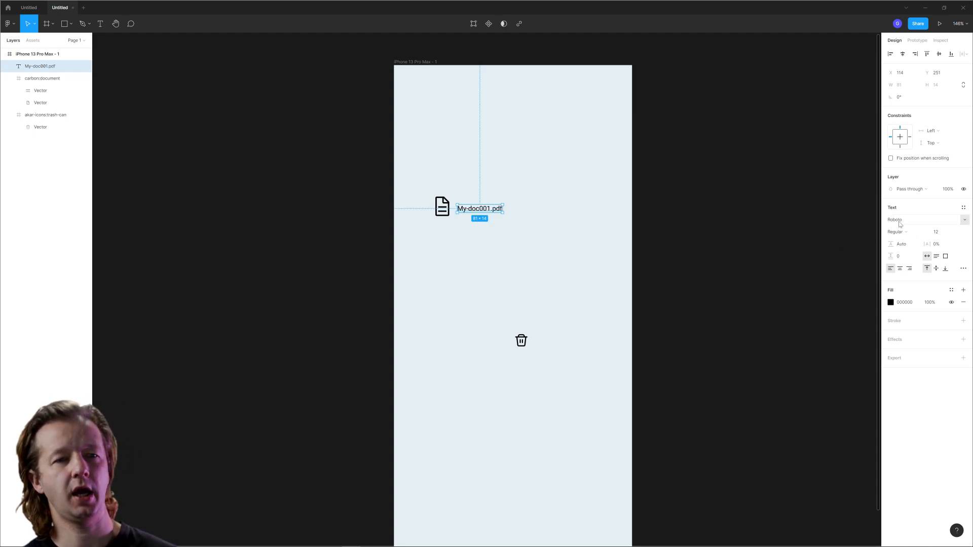
Set the file name label's font size to 16 and align it vertically with the document icon.
left_click(941, 232)
type("15")
key("Return")
key("Up")
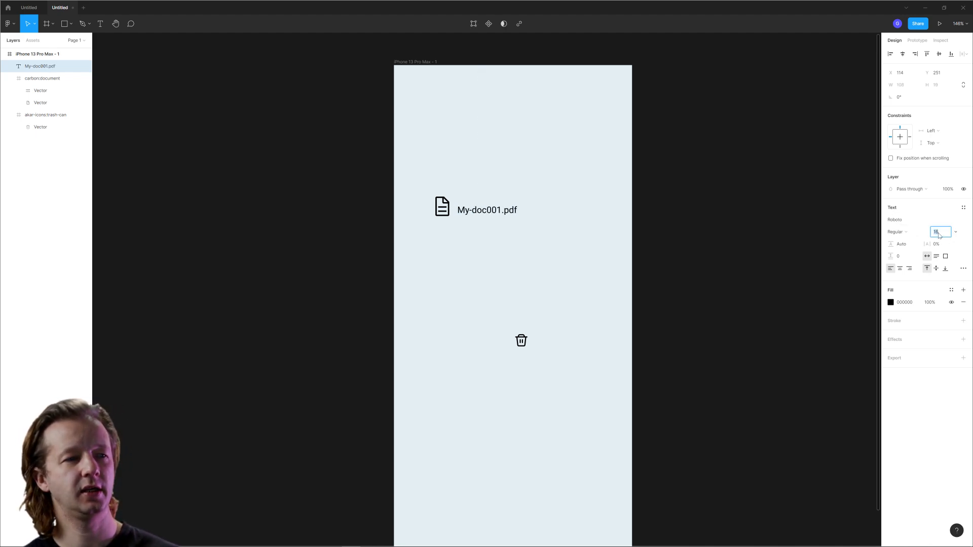
left_click_drag(501, 212, 499, 209)
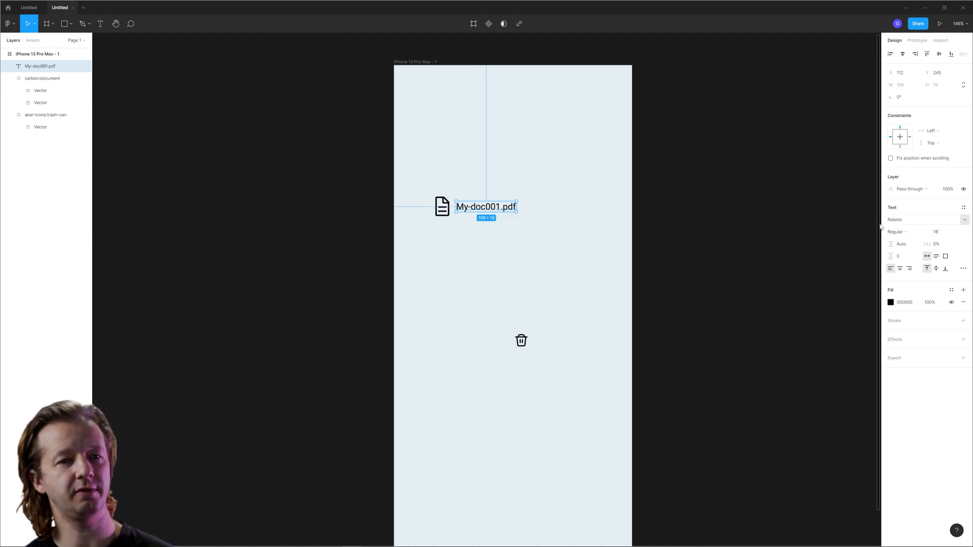
left_click(573, 253)
Group the document icon with its file name label and name the group "Document".
scroll(500, 268, "down", 1)
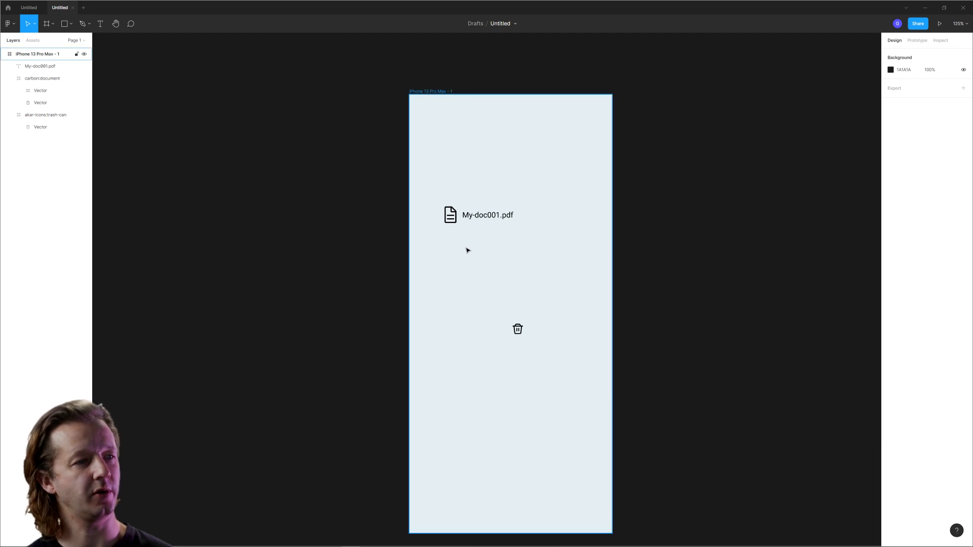
scroll(431, 231, "up", 1)
left_click_drag(424, 194, 556, 241)
key("ctrl+g")
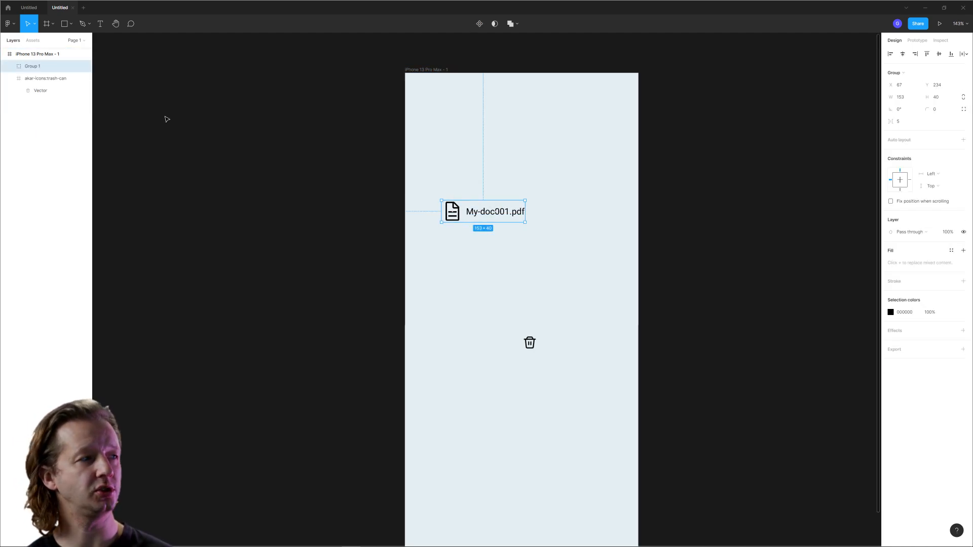
double_click(38, 67)
type("Document")
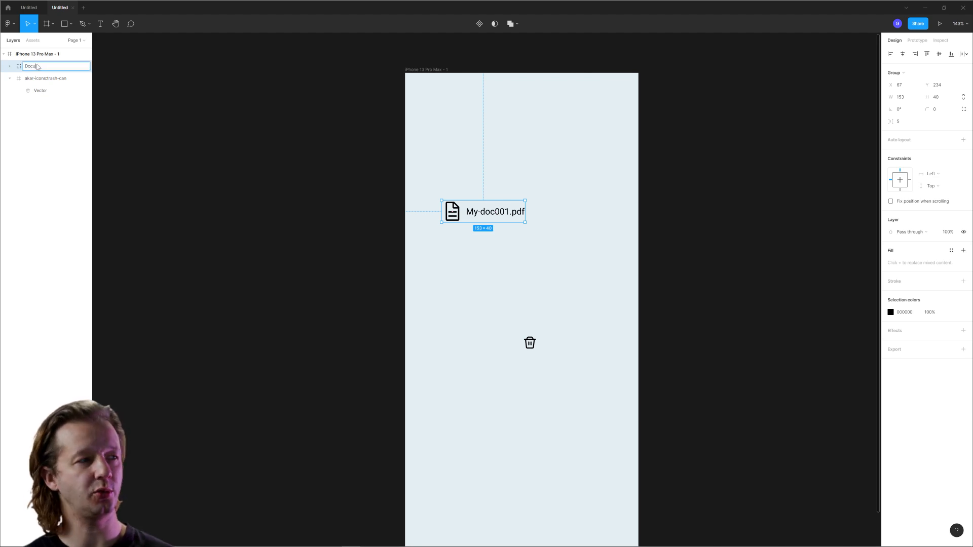
key("Return")
left_click(546, 197)
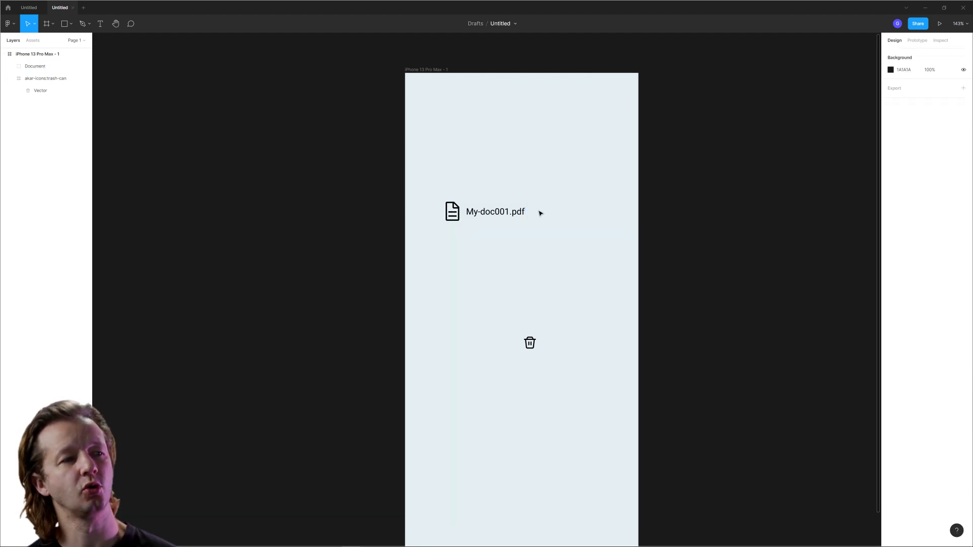
Move the Document group slightly up and left to about X 44, Y 221.
left_click(515, 218)
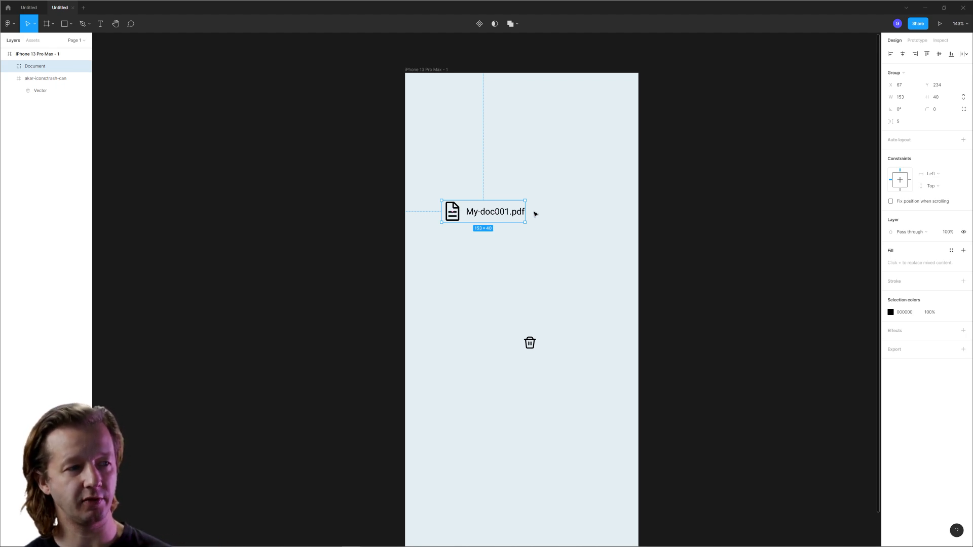
left_click(523, 260)
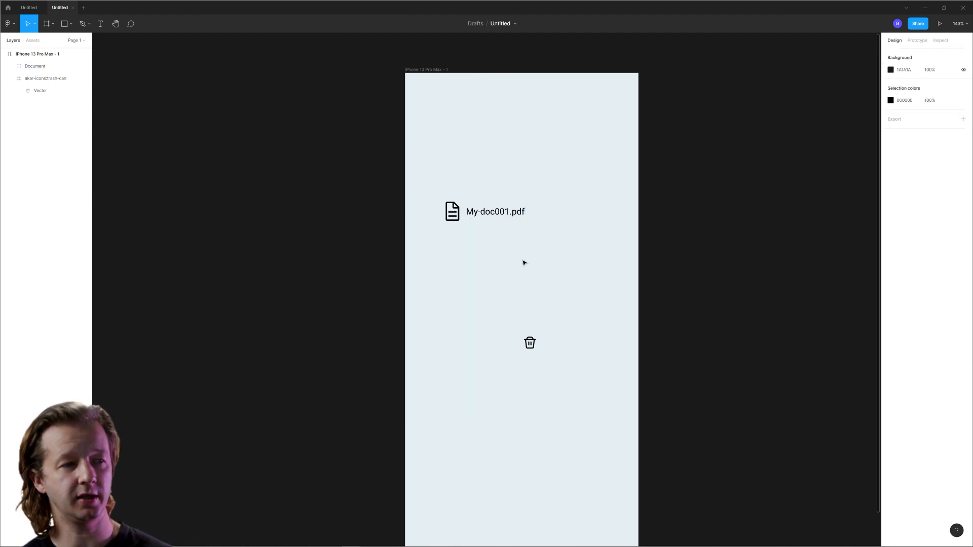
mouse_move(467, 220)
left_mouse_down()
mouse_move(498, 225)
mouse_move(532, 250)
mouse_move(469, 219)
mouse_move(479, 218)
left_mouse_up()
left_click(561, 261)
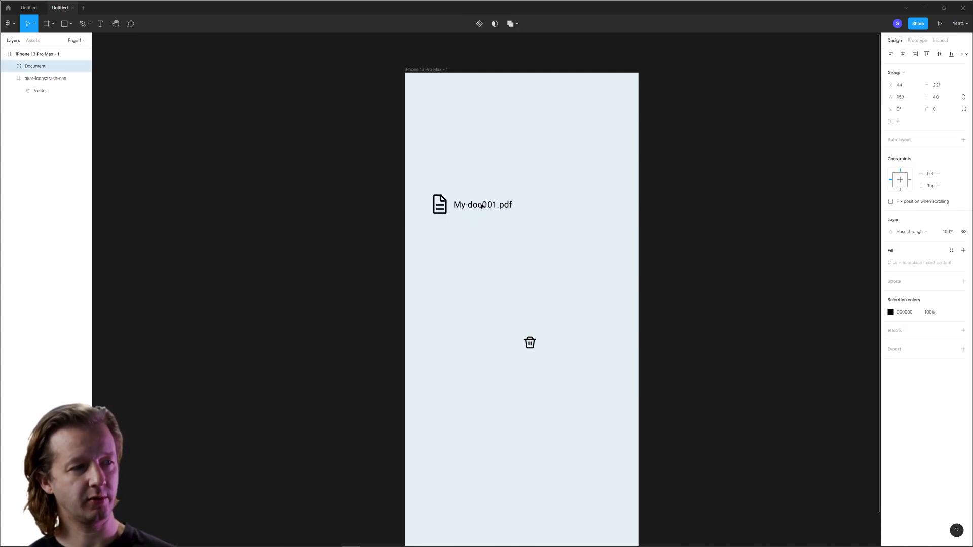
left_click(540, 304)
Draw a rectangle of about 340 × 227 below the Document group, at about X 40, Y 323.
scroll(504, 289, "down", 1)
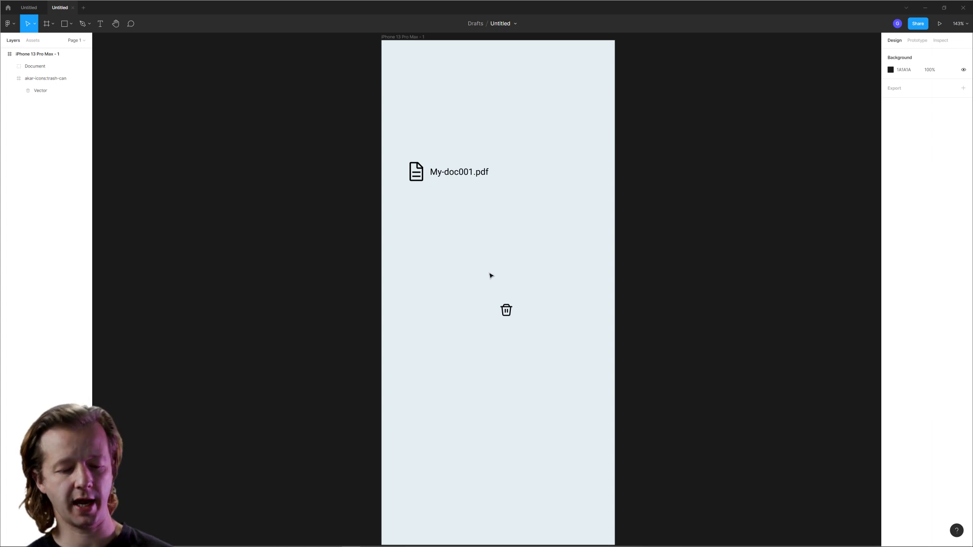
key("r")
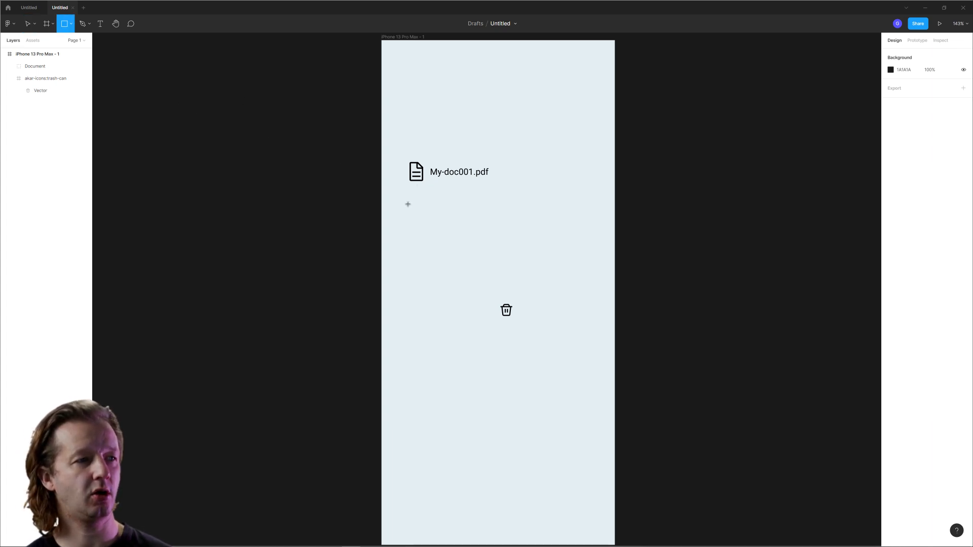
mouse_move(410, 204)
left_mouse_down()
mouse_move(587, 382)
mouse_move(588, 328)
mouse_move(557, 318)
left_mouse_up()
left_click_drag(405, 245, 403, 246)
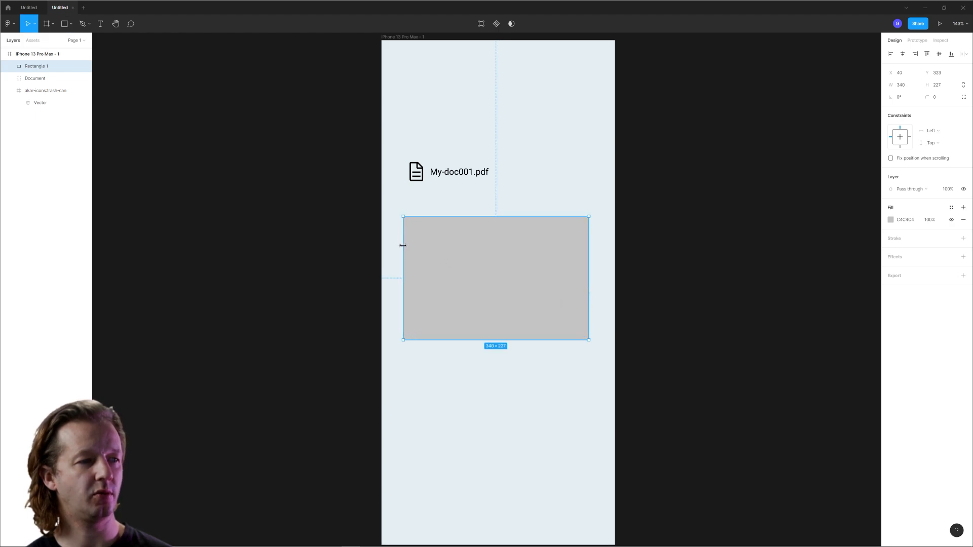
Fill the rectangle with white FFFFFF and send it behind the trash icon.
left_click(890, 220)
left_click(789, 230)
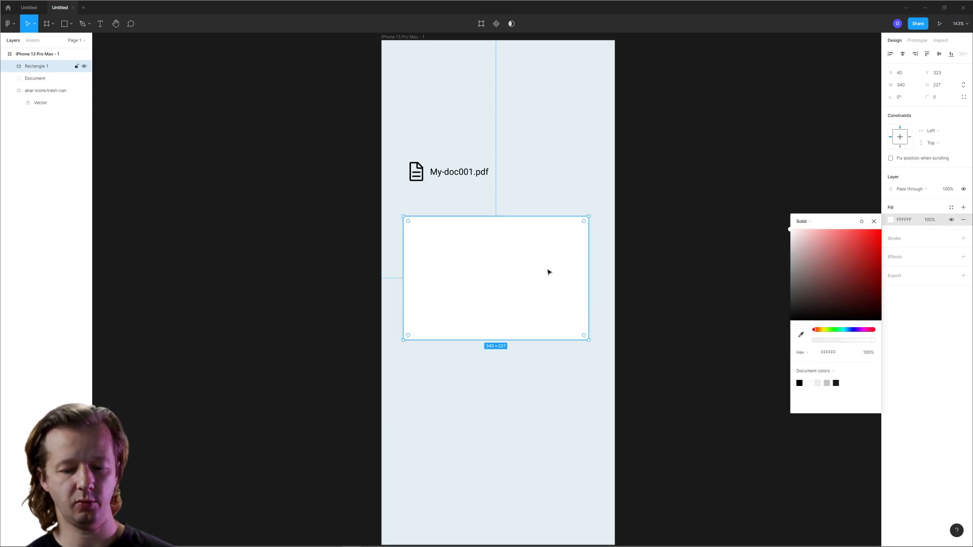
key("ctrl+shift+[")
left_click(636, 263)
left_click(567, 269)
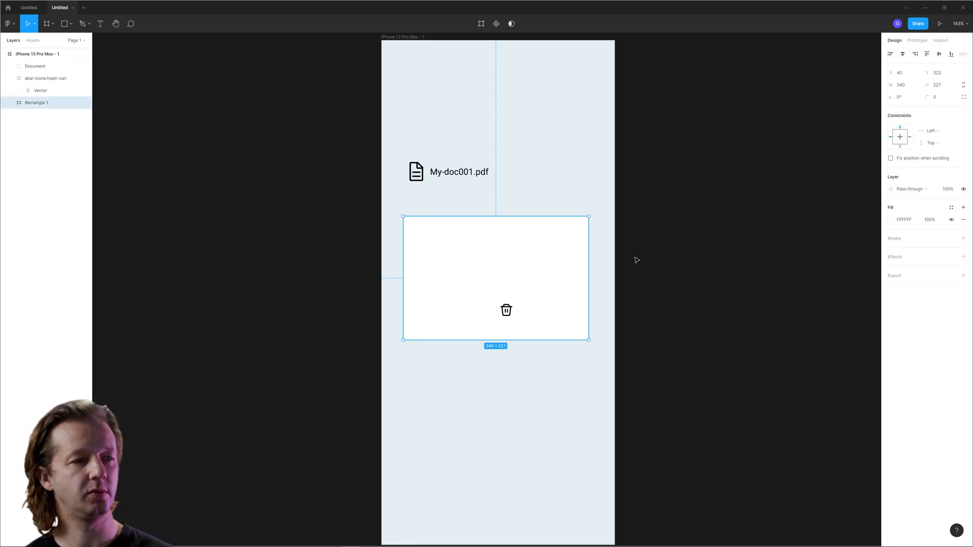
Move the trash icon to the centre of the white rectangle, at about X 197, Y 424, and set its opacity to 40%.
left_click(506, 311)
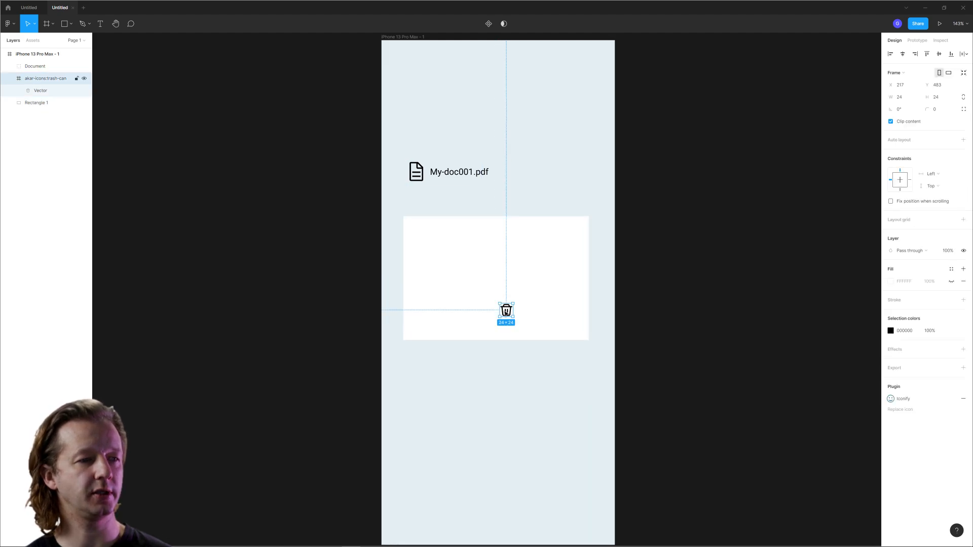
left_click_drag(506, 311, 495, 280)
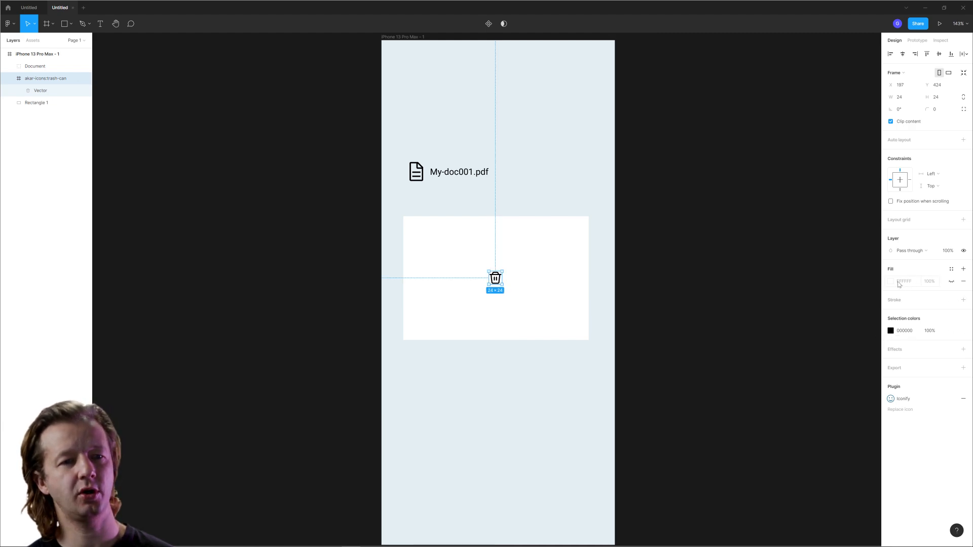
left_click(949, 251)
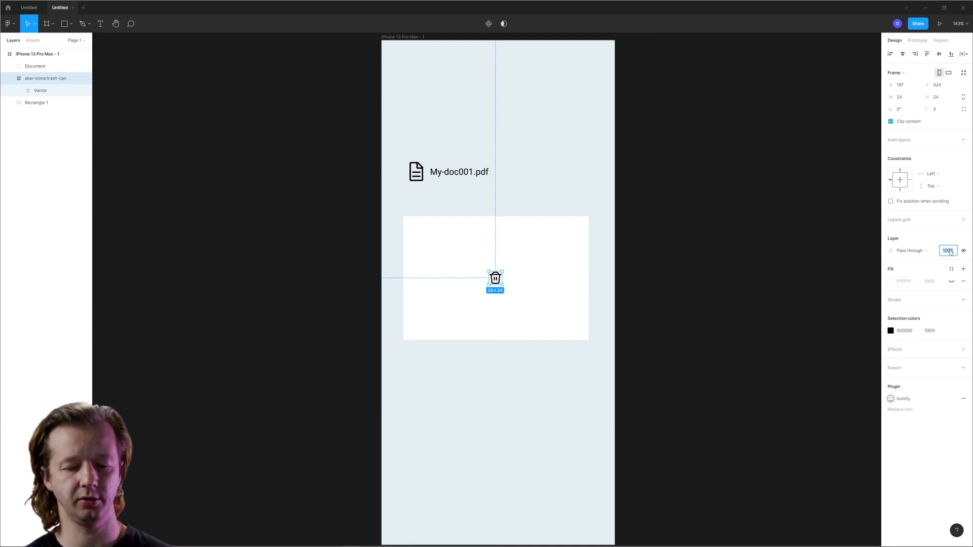
key("Return")
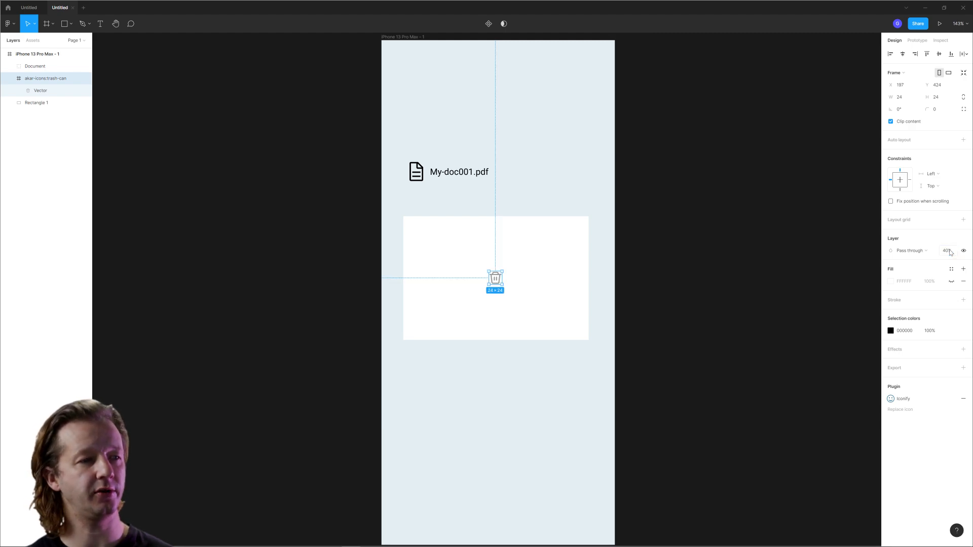
left_click(656, 317)
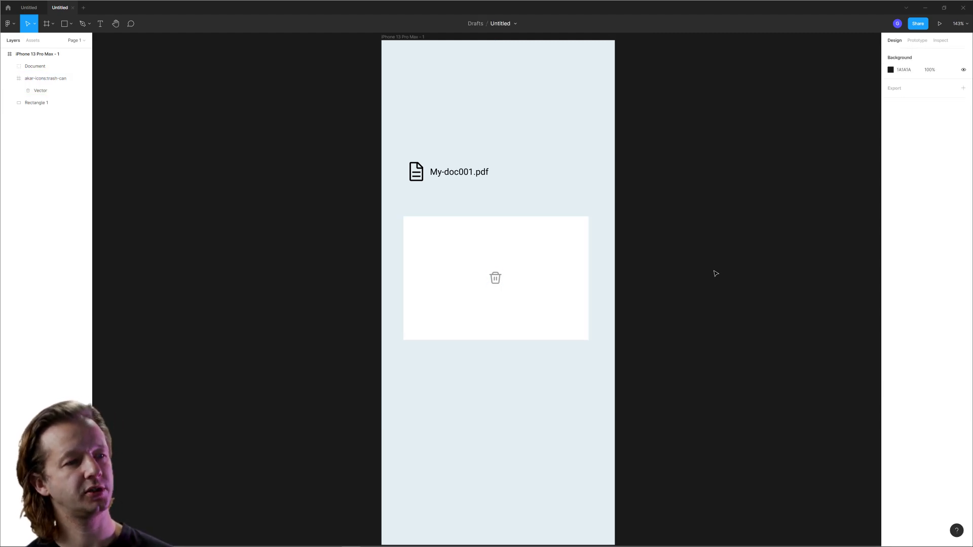
Round the white rectangle's corners slightly and move the Document group left to line up with the rectangle's left edge.
left_click(585, 248)
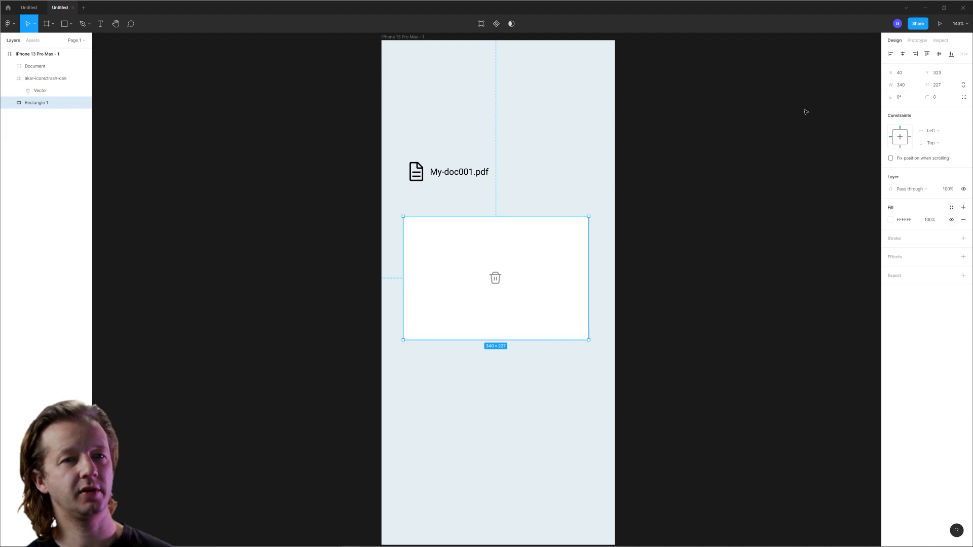
left_click_drag(584, 222, 583, 221)
left_click(671, 222)
left_click_drag(424, 174, 420, 175)
left_click(667, 309)
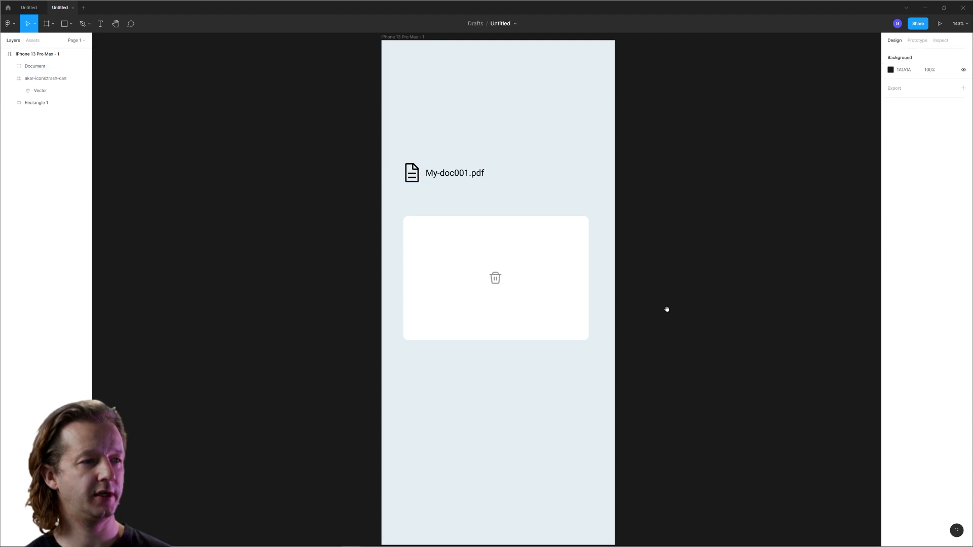
Try moving the Document group onto the white trash area and undo the move.
scroll(662, 284, "down", 2)
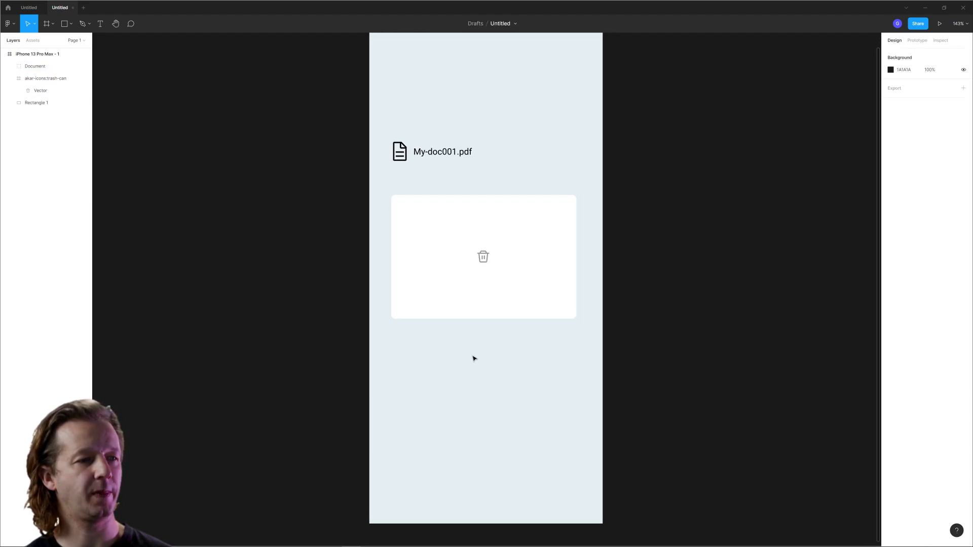
left_click_drag(430, 346, 441, 351)
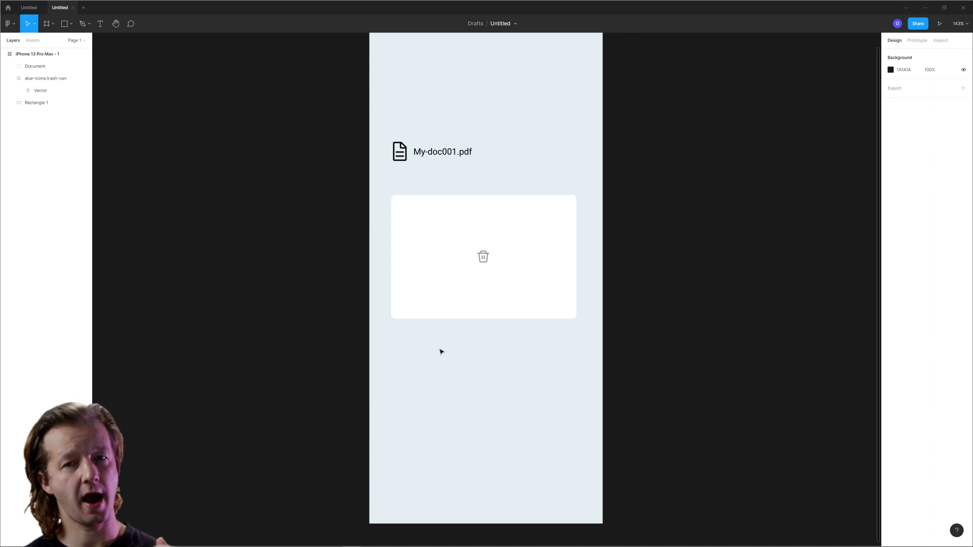
left_click_drag(399, 150, 451, 254)
key("ctrl+z")
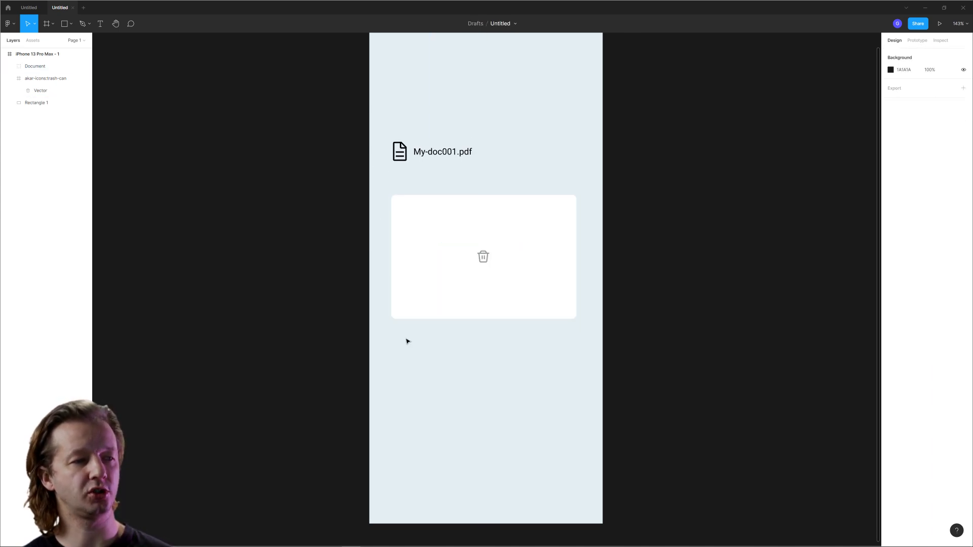
left_click_drag(405, 338, 569, 380)
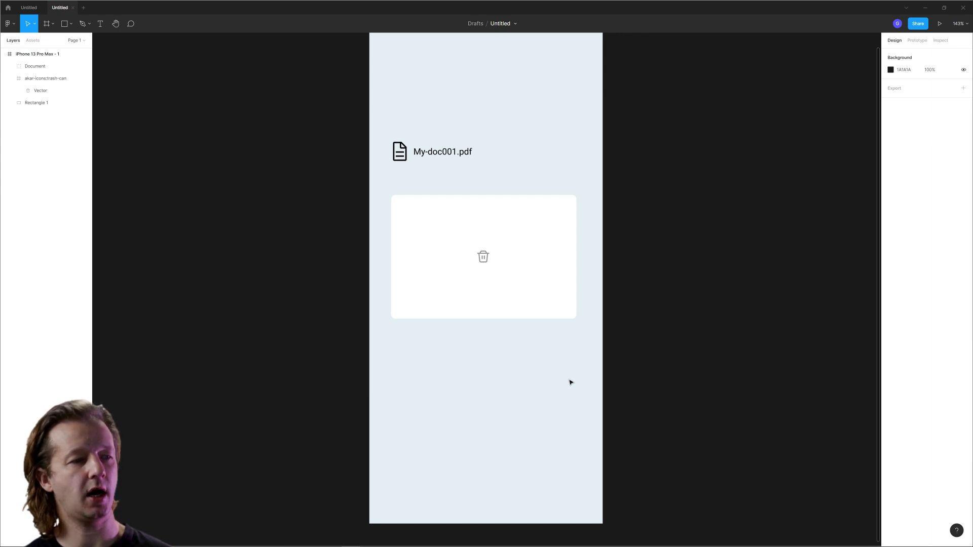
Add the text "Are you sure you want to delete this file?" below the white rectangle.
left_click(100, 23)
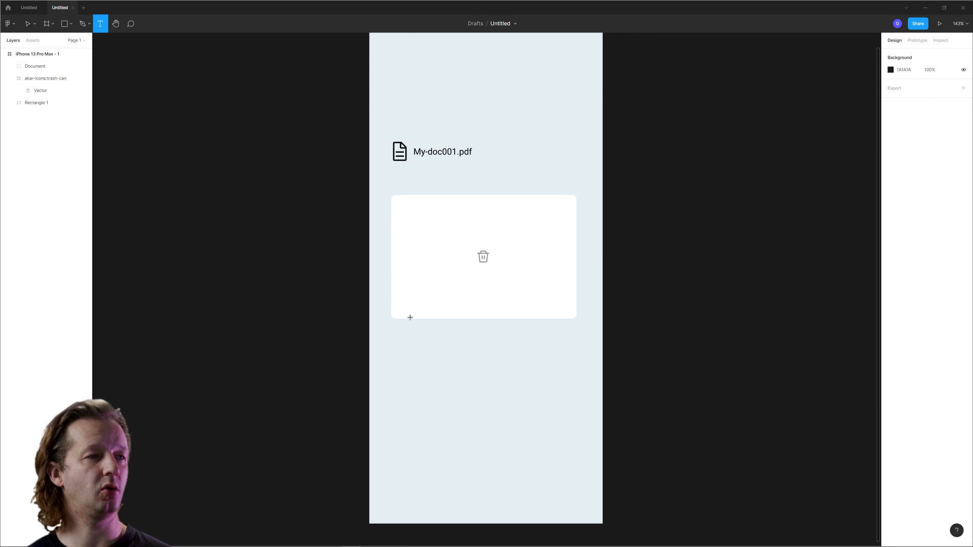
key("Escape")
key("t")
left_click(403, 346)
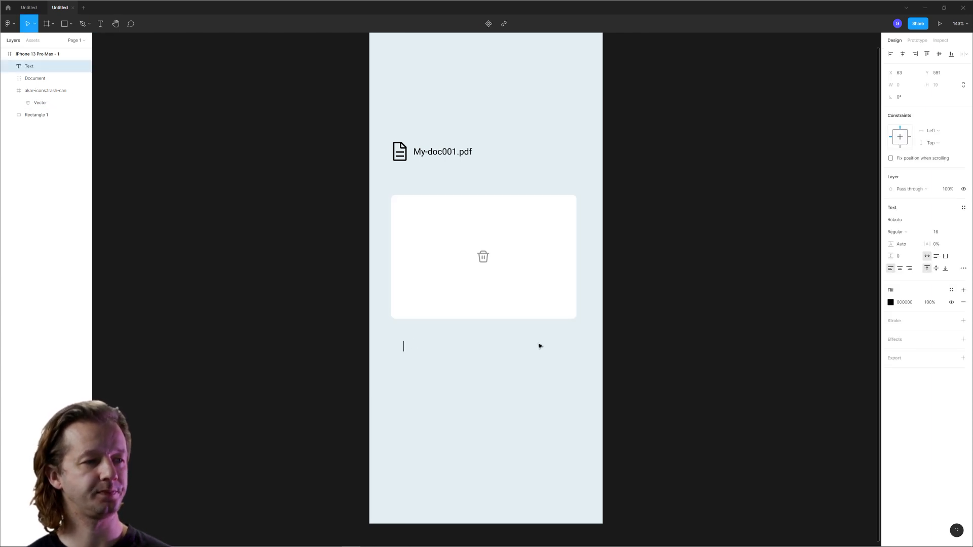
type("Are you sure you want t")
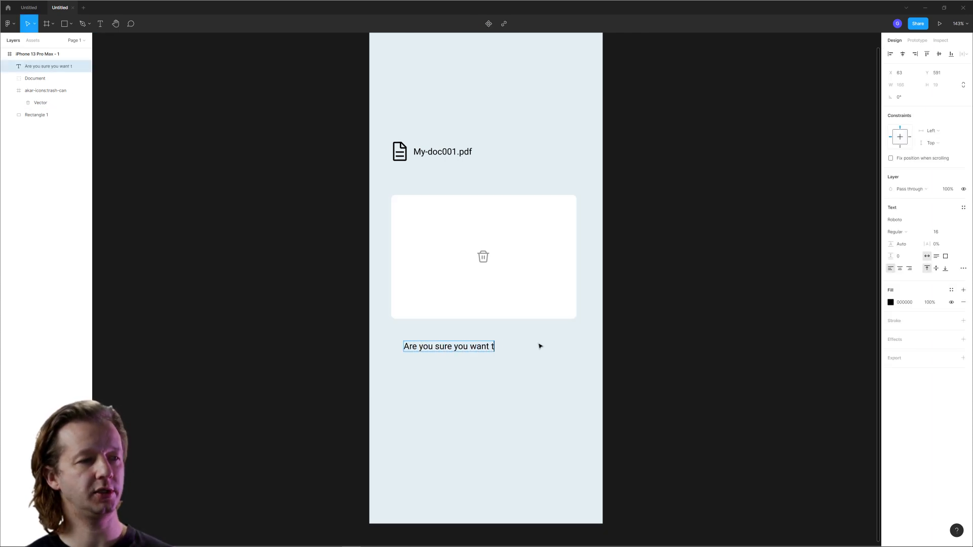
type("o delete this file?")
key("Escape")
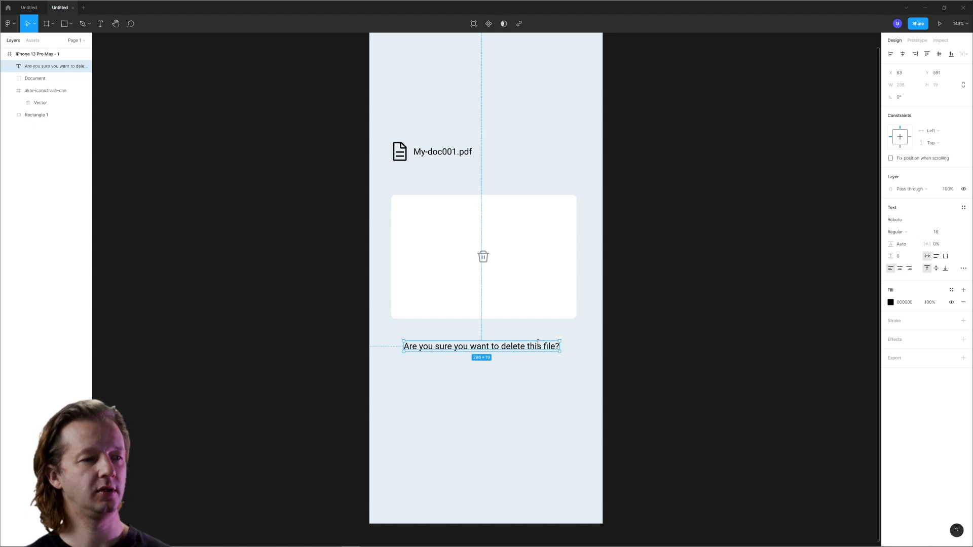
Set the delete question text to the Bold font weight.
left_click(895, 232)
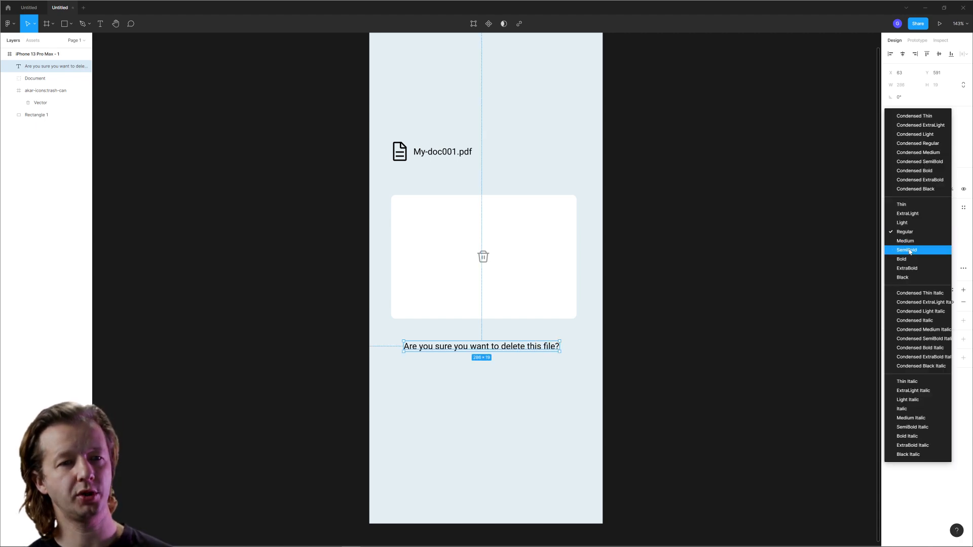
left_click(900, 263)
left_click(699, 332)
Move the question text slightly up to about Y 585 and centre it horizontally on the phone frame.
left_click_drag(490, 341, 481, 342)
left_click(669, 341)
left_click(543, 342)
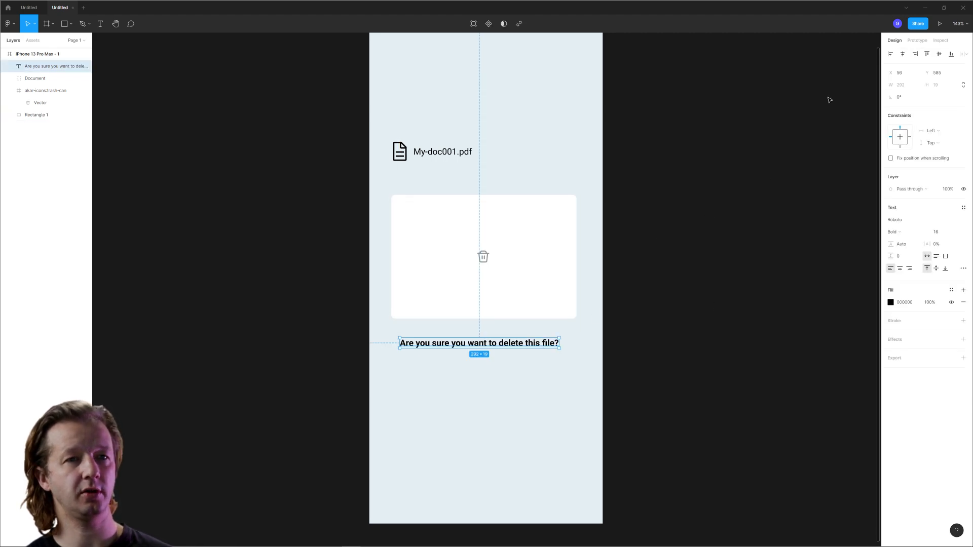
left_click(898, 54)
left_click(587, 383)
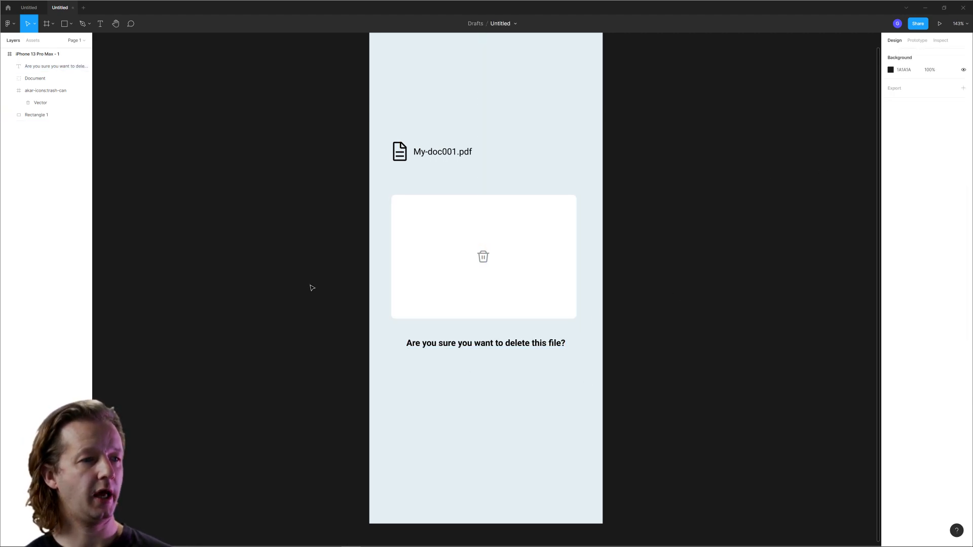
Centre the white rectangle and trash icon together horizontally on the phone frame by temporarily grouping them.
left_click_drag(626, 269, 408, 217)
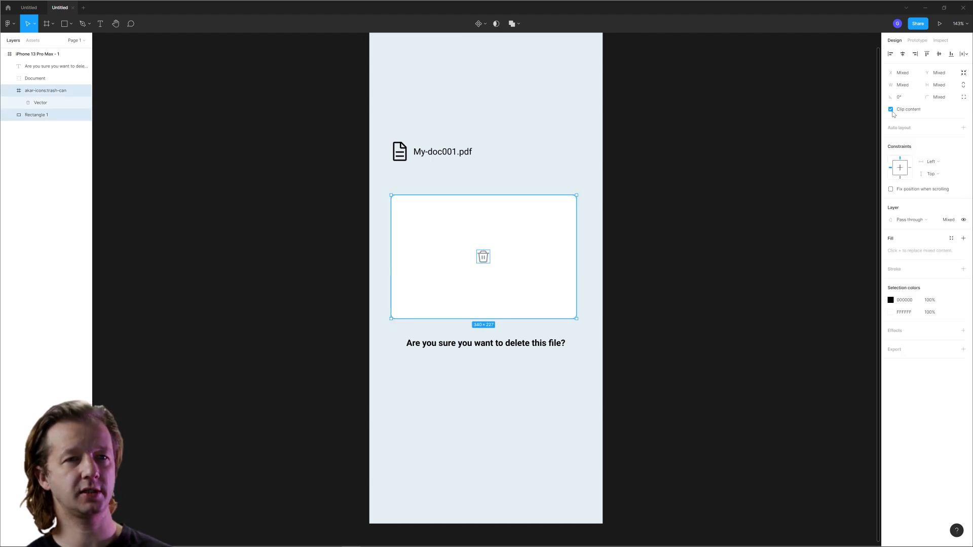
key("ctrl+g")
left_click(902, 53)
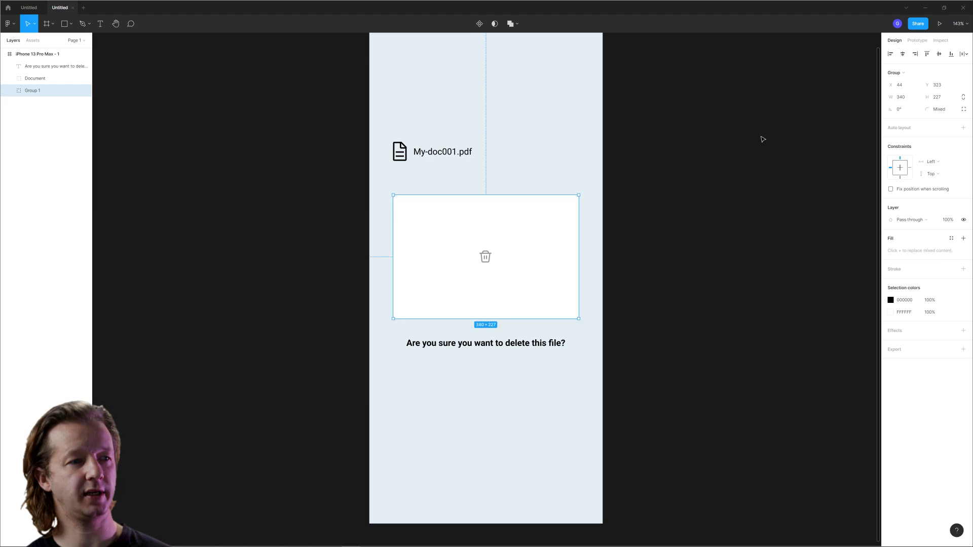
right_click(512, 269)
left_click(532, 364)
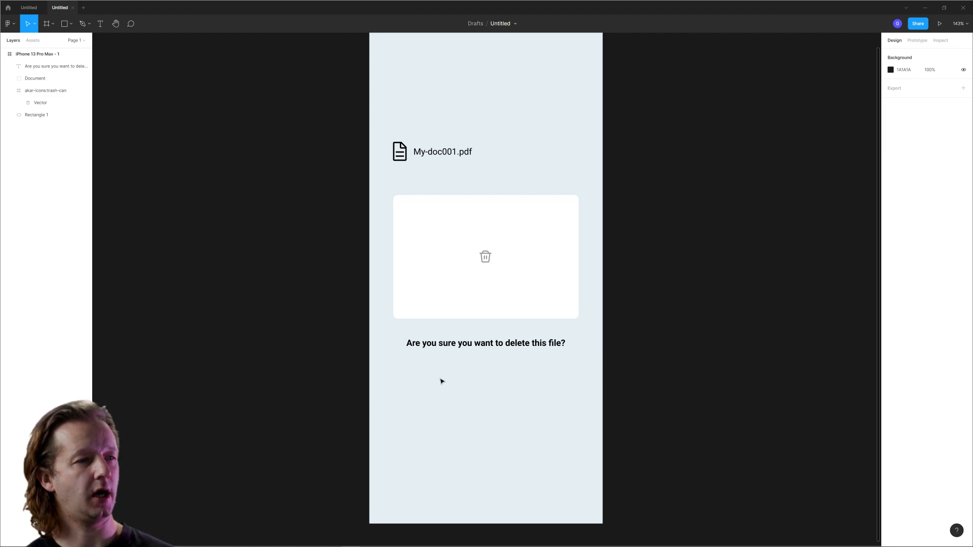
key("t")
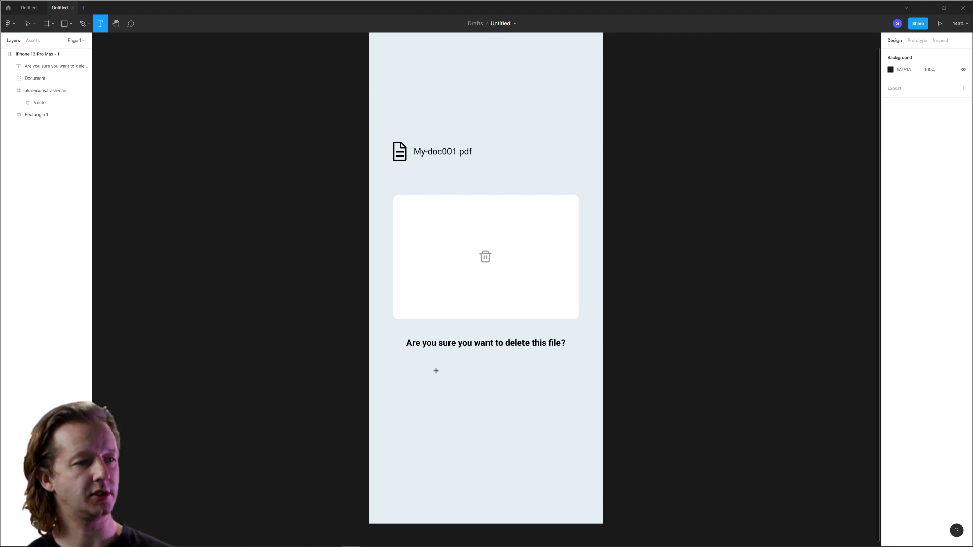
left_click_drag(422, 364, 552, 388)
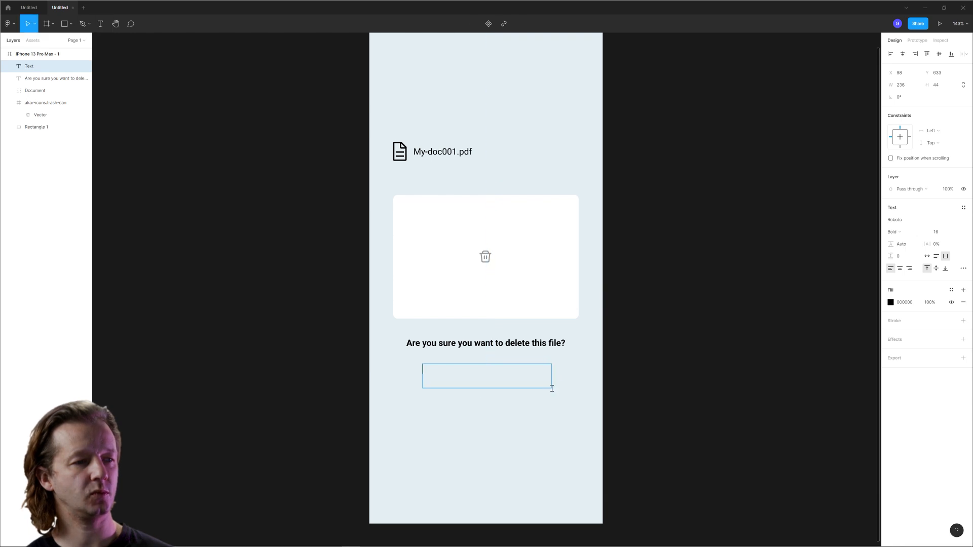
left_click(590, 401)
Add the text "Yes, delete the file!" below the question and place it at about X 135, Y 644.
key("t")
left_click(435, 378)
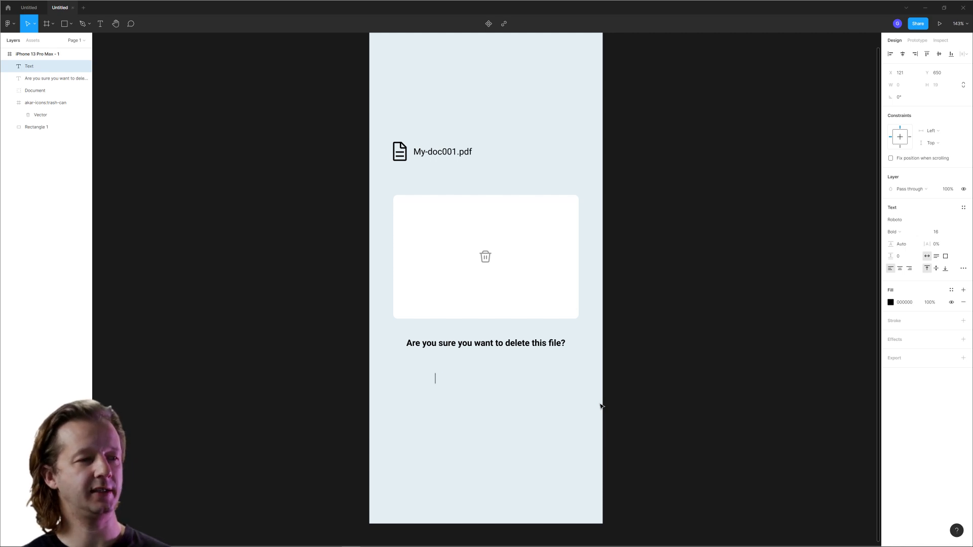
type("Yes, delet")
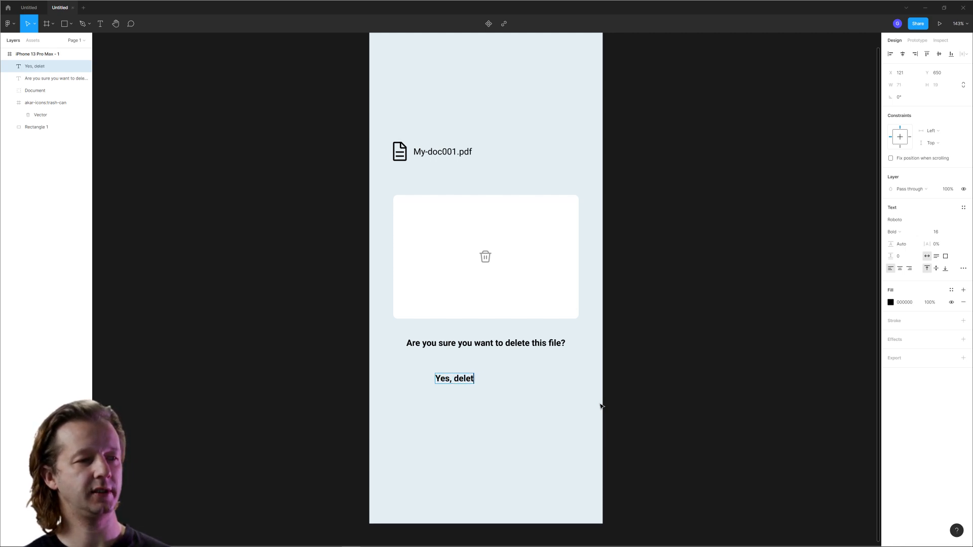
type("e the file!")
key("Escape")
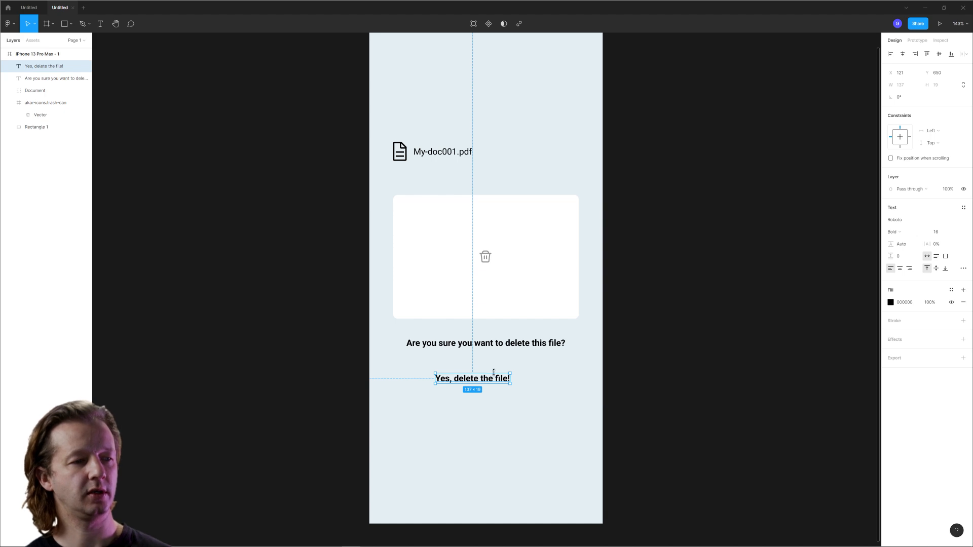
left_click_drag(491, 380, 499, 377)
left_click(550, 398)
Draw a rectangle of about 175 × 47 around the "Yes, delete the file!" text and send it behind the text.
key("r")
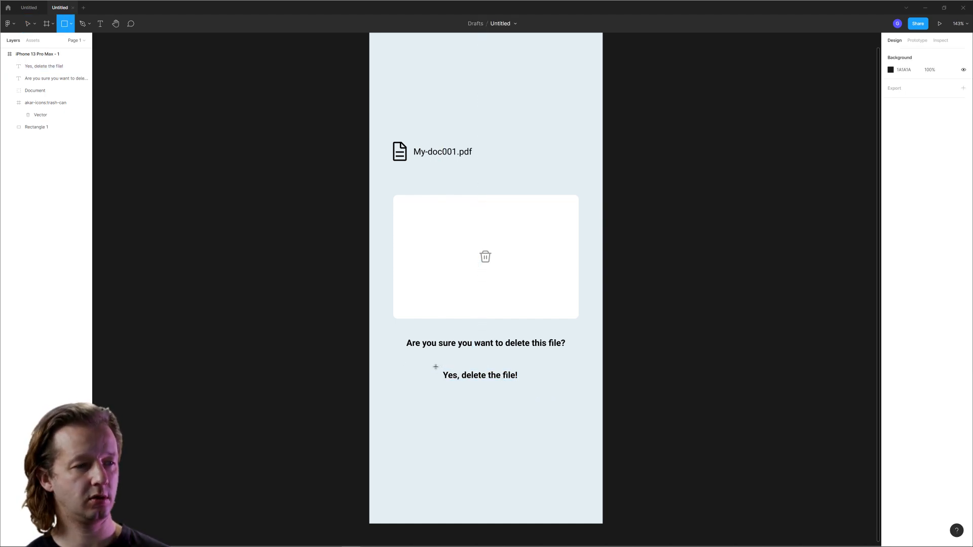
left_click_drag(433, 363, 529, 389)
key("ctrl+shift+bracketleft")
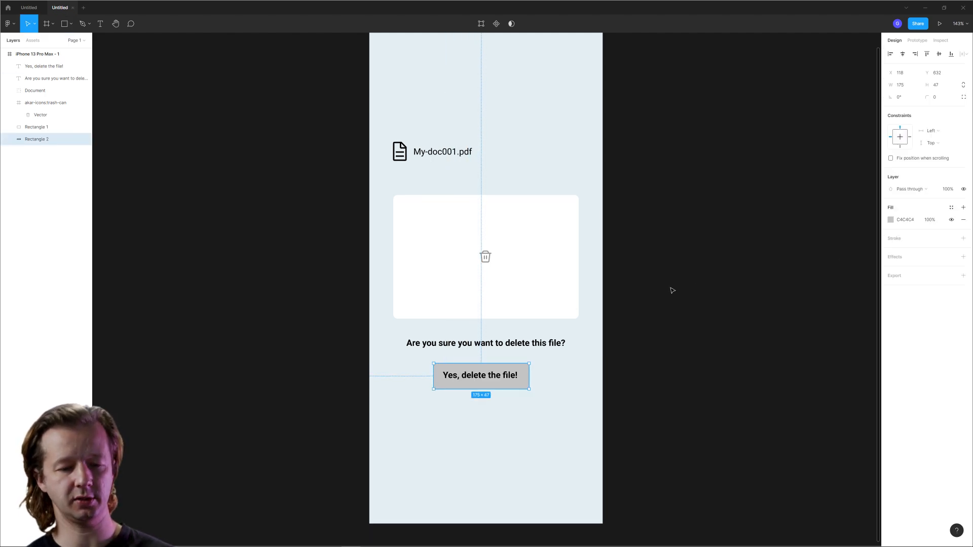
Fill the rectangle behind the "Yes, delete the file!" text with red E30000.
left_click(890, 220)
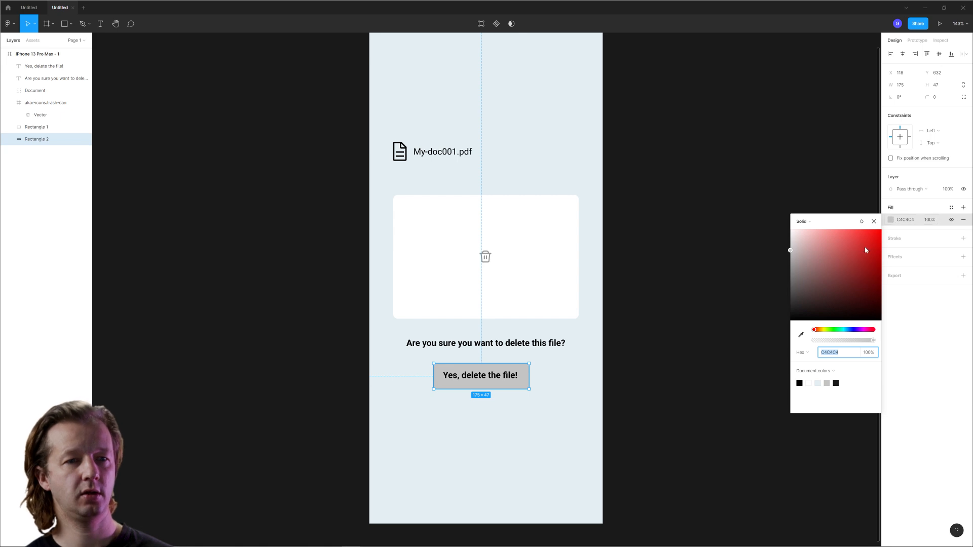
left_click_drag(865, 250, 892, 238)
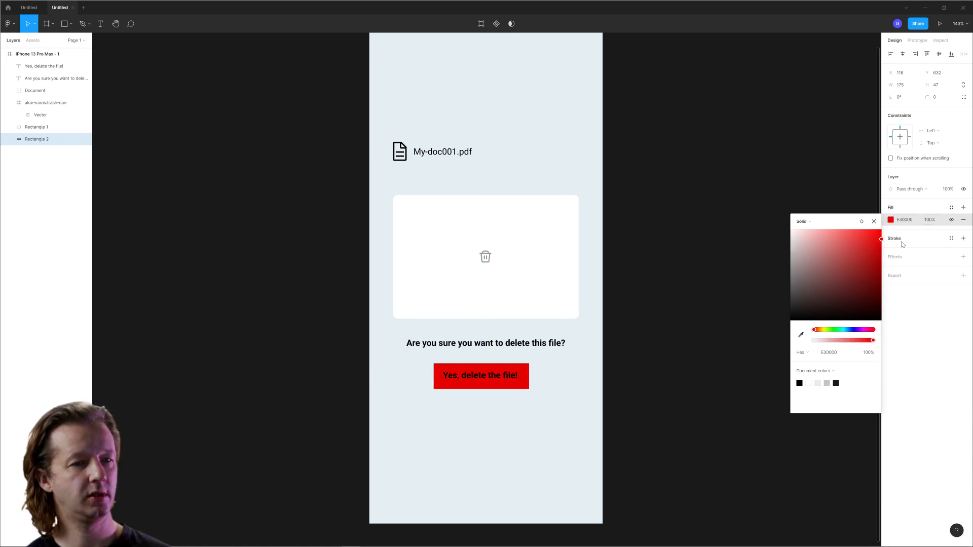
left_click(839, 354)
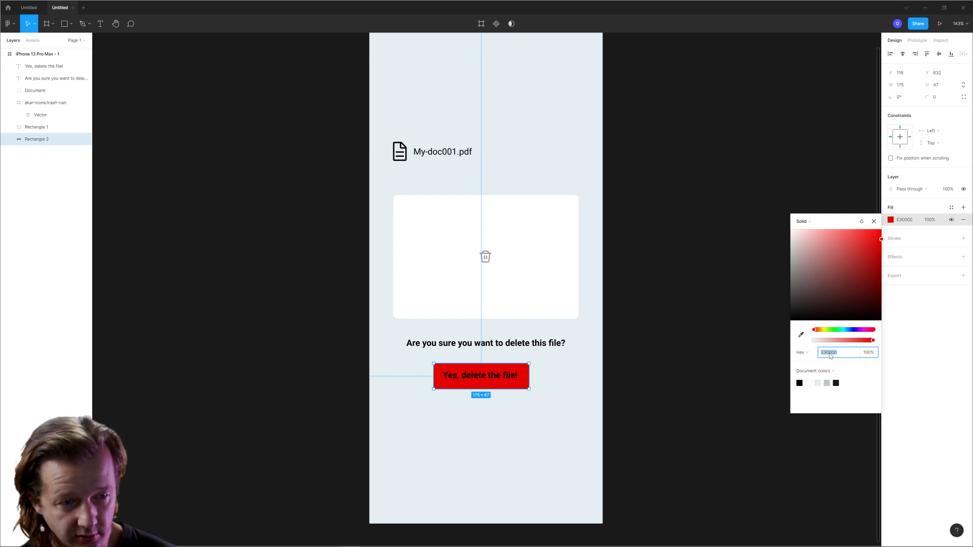
left_click(663, 364)
Change the "Yes, delete the file!" text colour to white FFFFFF and nudge the text down slightly within the red rectangle.
left_click(494, 384)
left_click(494, 377)
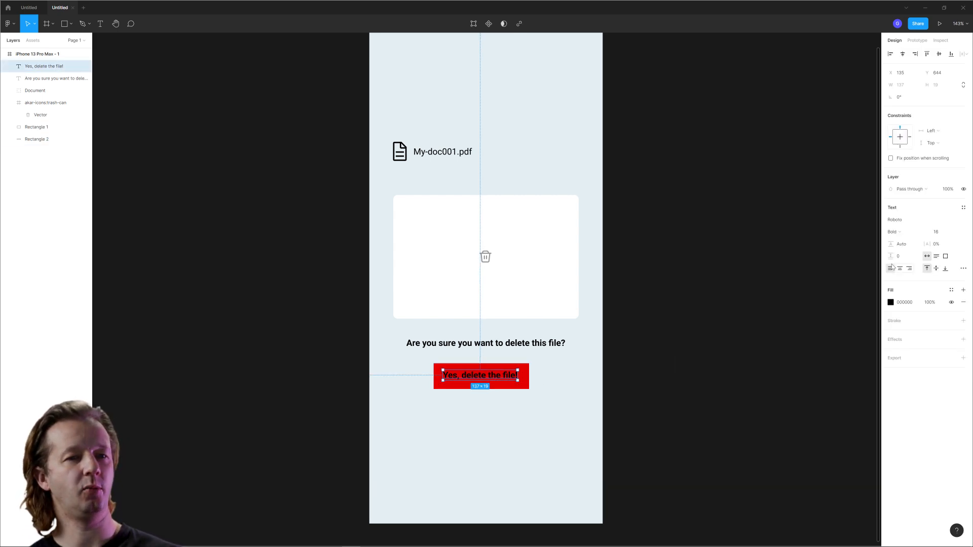
left_click(890, 302)
left_click_drag(798, 343, 731, 293)
left_click(709, 304)
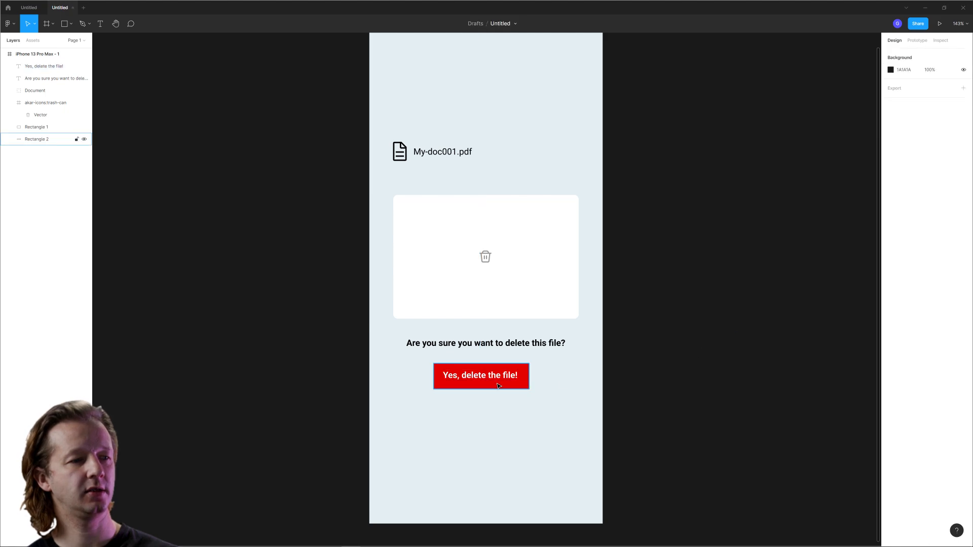
left_click(498, 381)
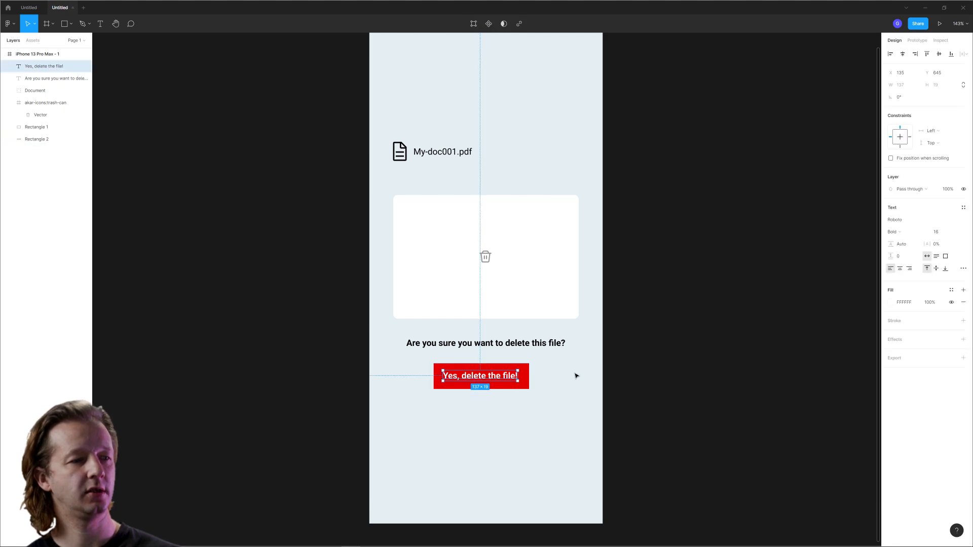
Round the corners of the red rectangle behind "Yes, delete the file!" with a radius of 3.
left_click(527, 370)
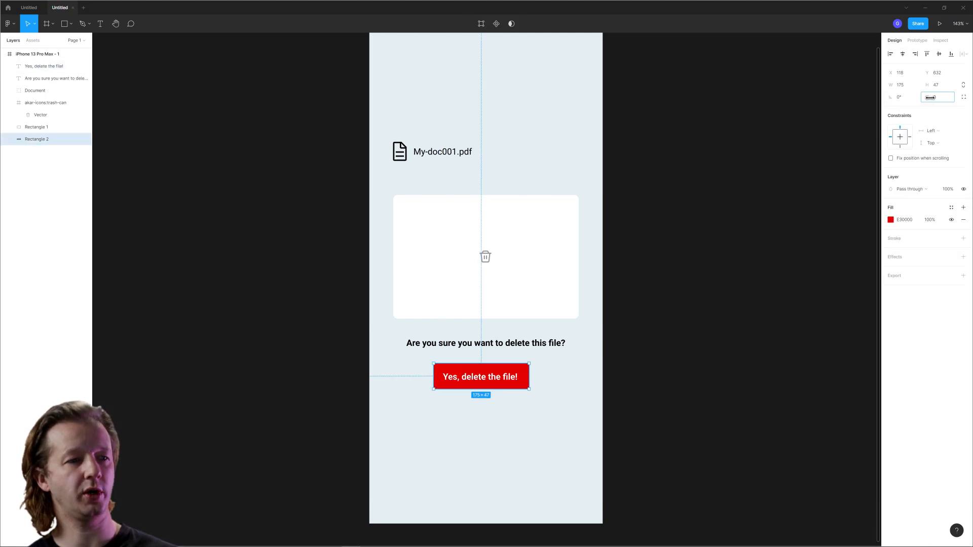
left_click(723, 249)
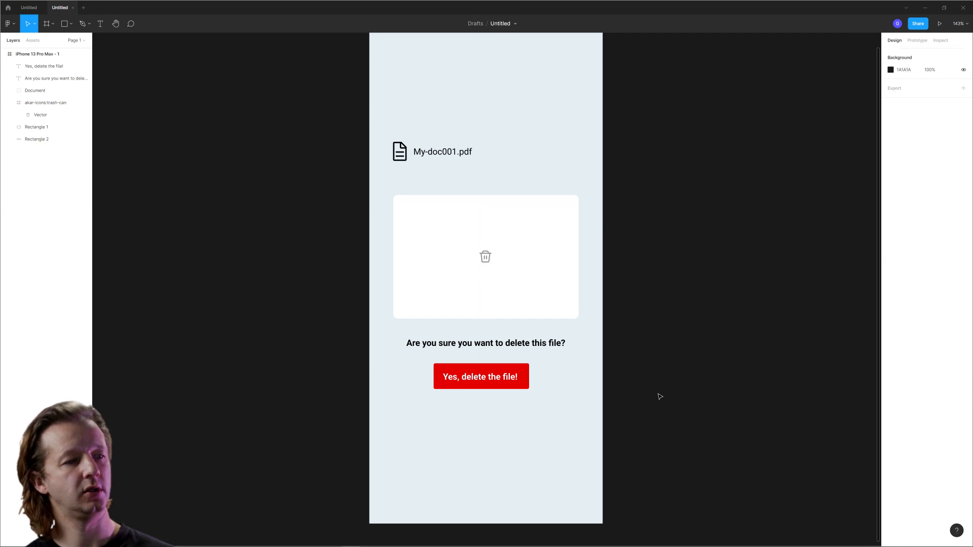
Set the "Yes, delete the file!" text size to 14 and re-centre the text within the red rectangle.
left_click(450, 379)
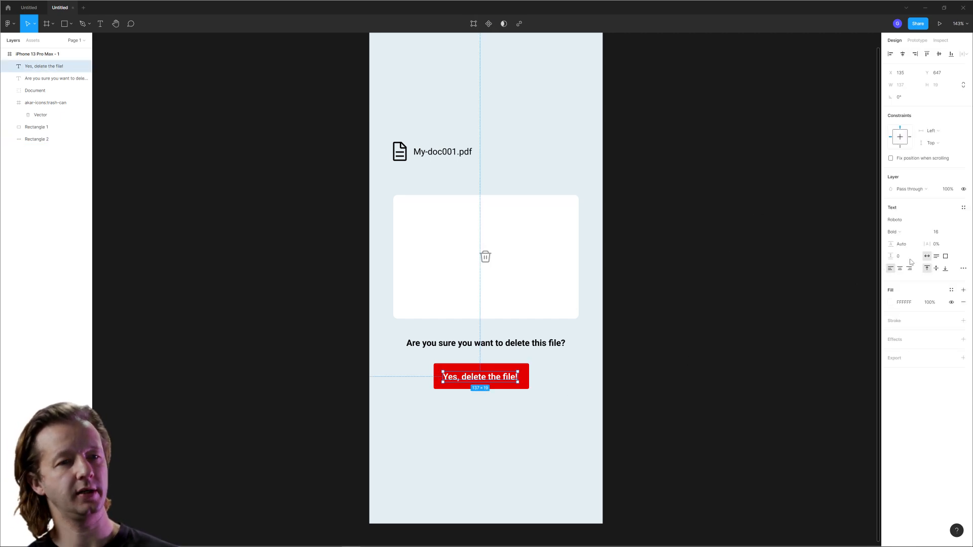
left_click(942, 232)
key("Down")
key("Down")
left_click(662, 339)
left_click(486, 378)
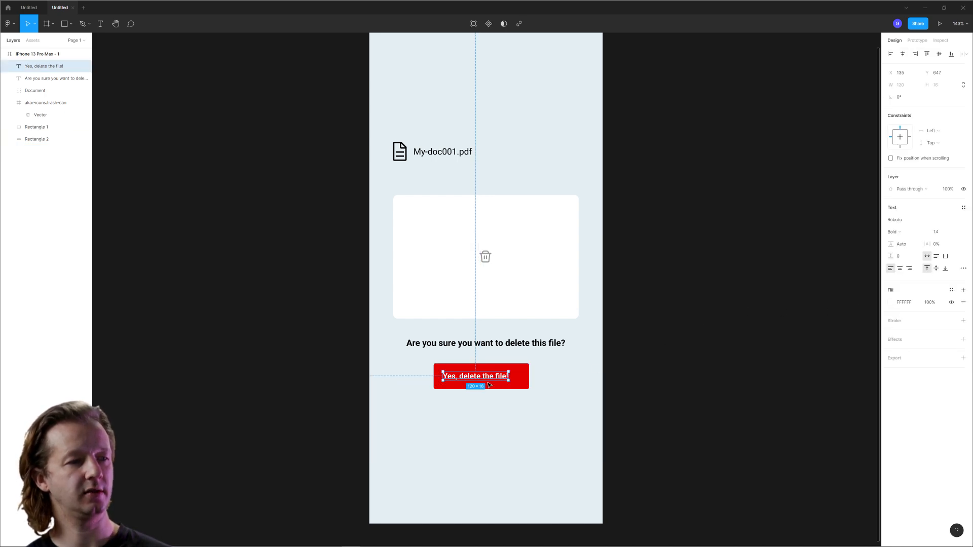
Group the "Yes, delete the file!" text with its red rectangle and name the group Delete.
left_click_drag(558, 406, 425, 372)
key("ctrl+g")
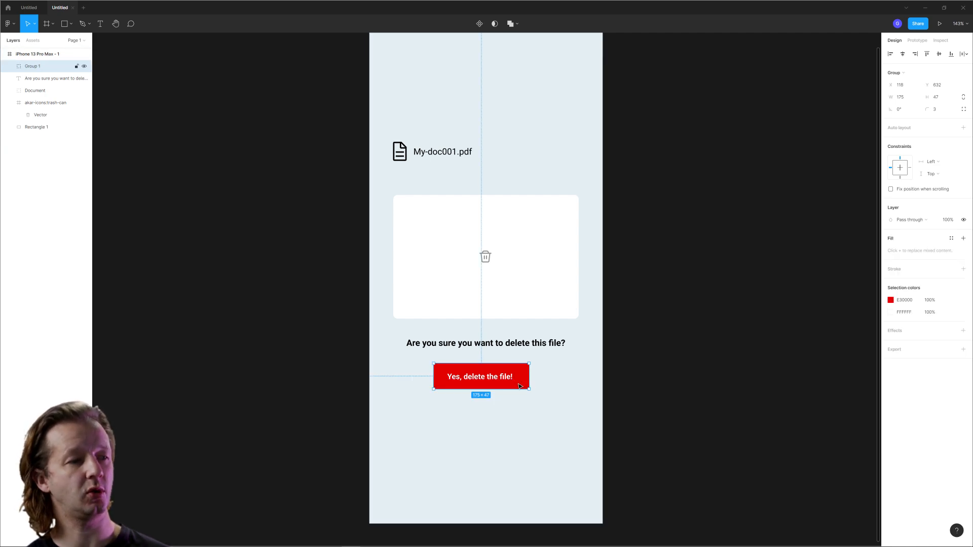
double_click(29, 69)
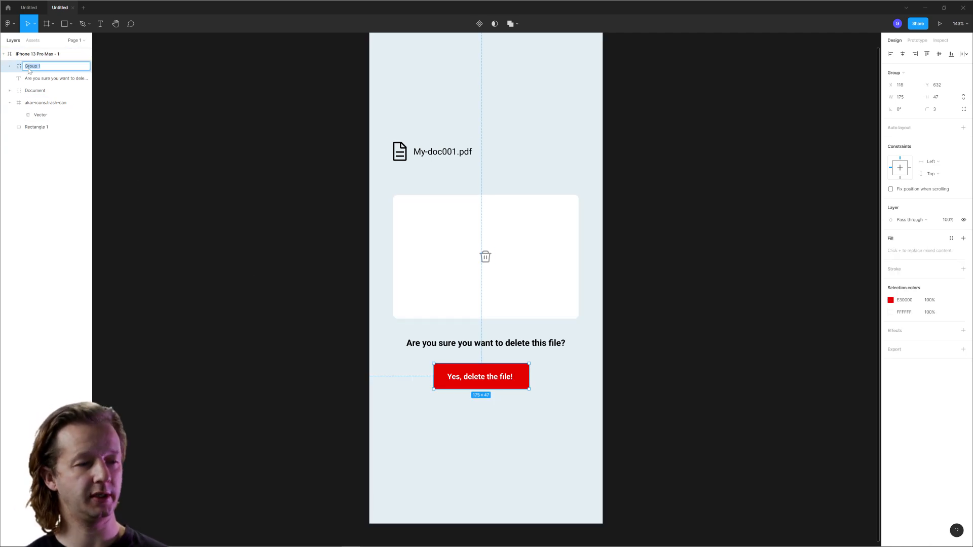
type("Delete")
key("Return")
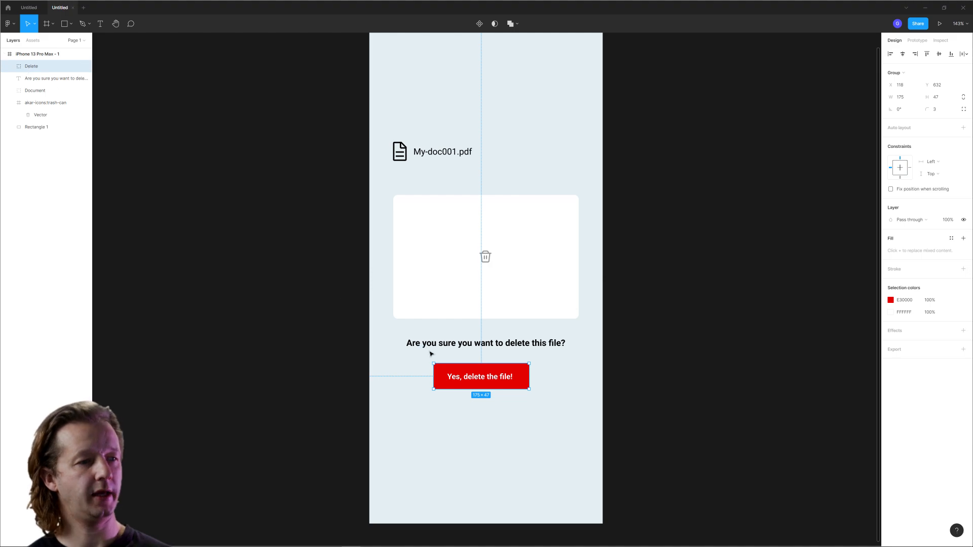
Group the "Are you sure you want to delete this file?" text with the Delete group and name the new group YouSure.
left_click(485, 344)
left_click(481, 386, "shift")
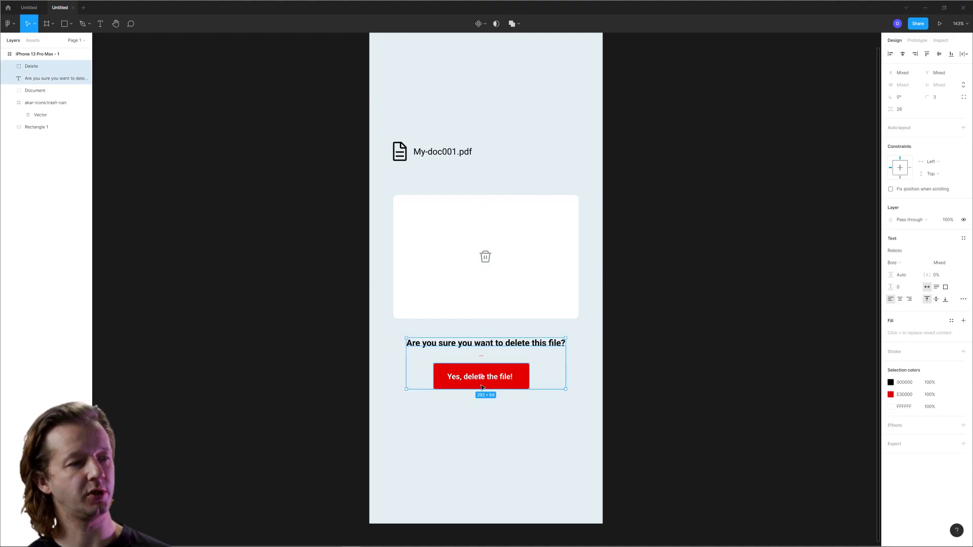
key("ctrl+g")
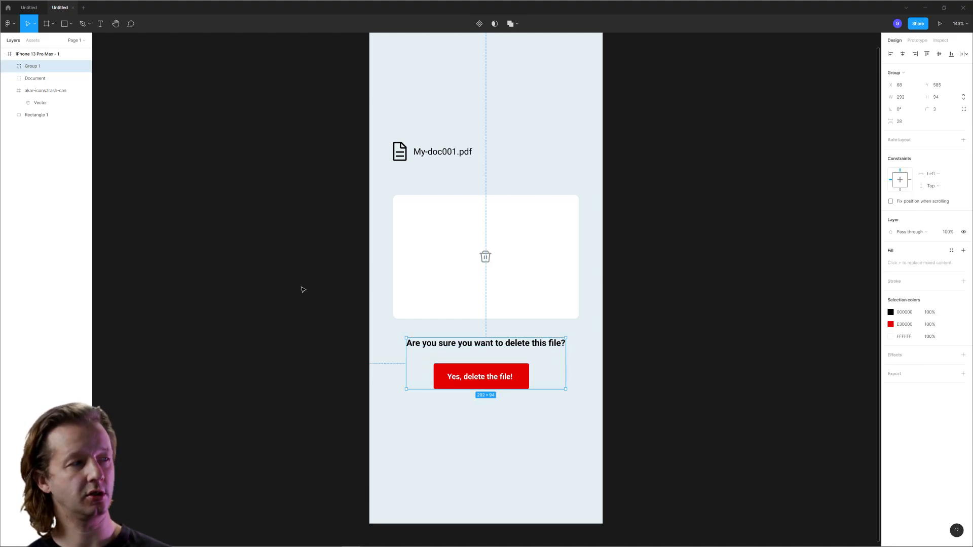
double_click(33, 67)
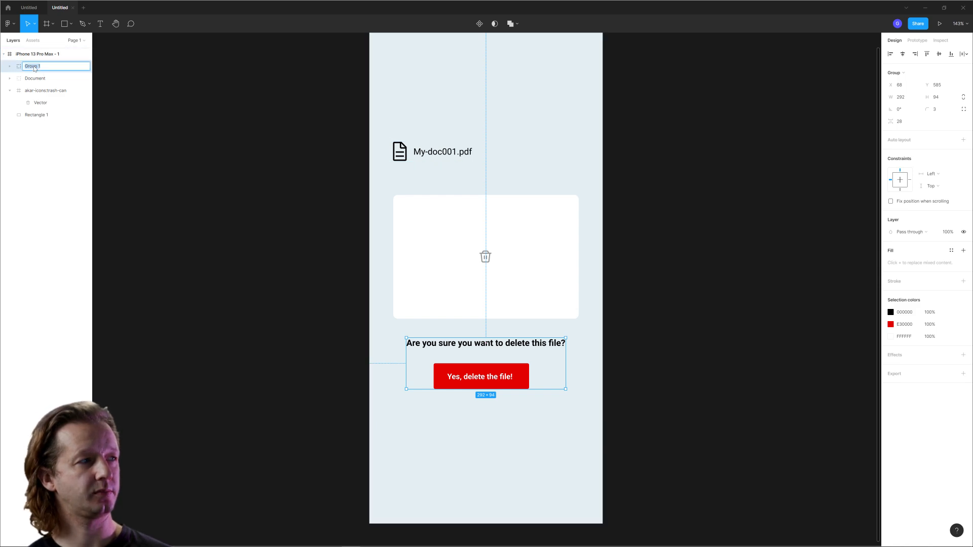
type("YouSure")
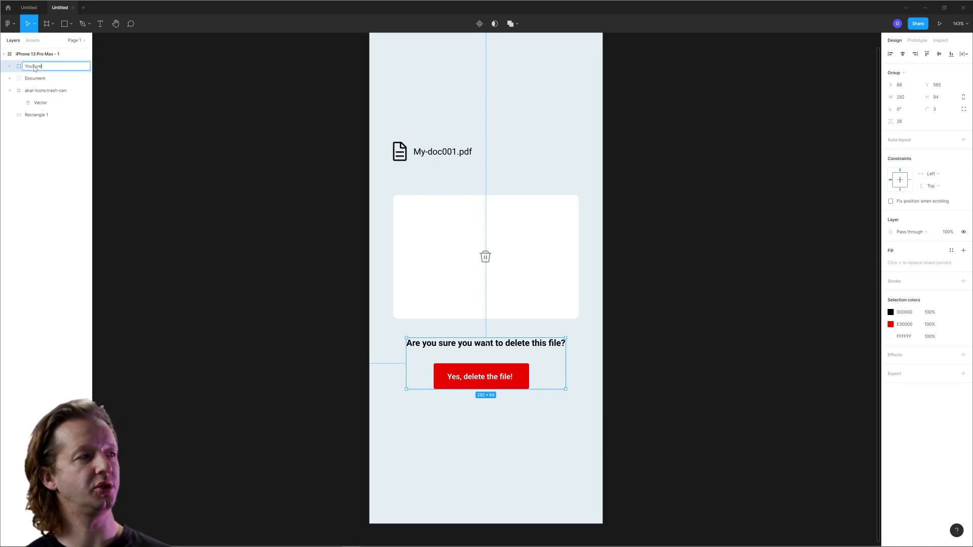
key("Return")
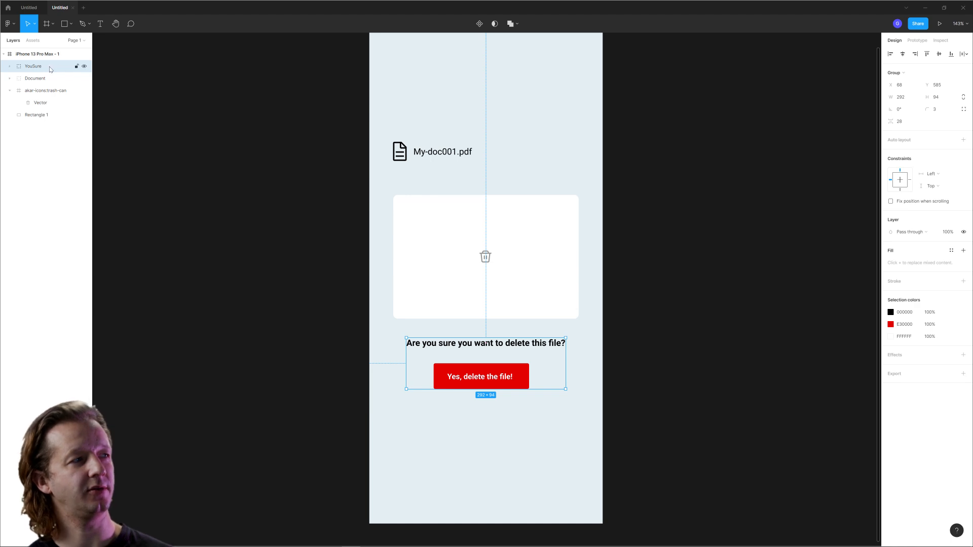
left_click(210, 215)
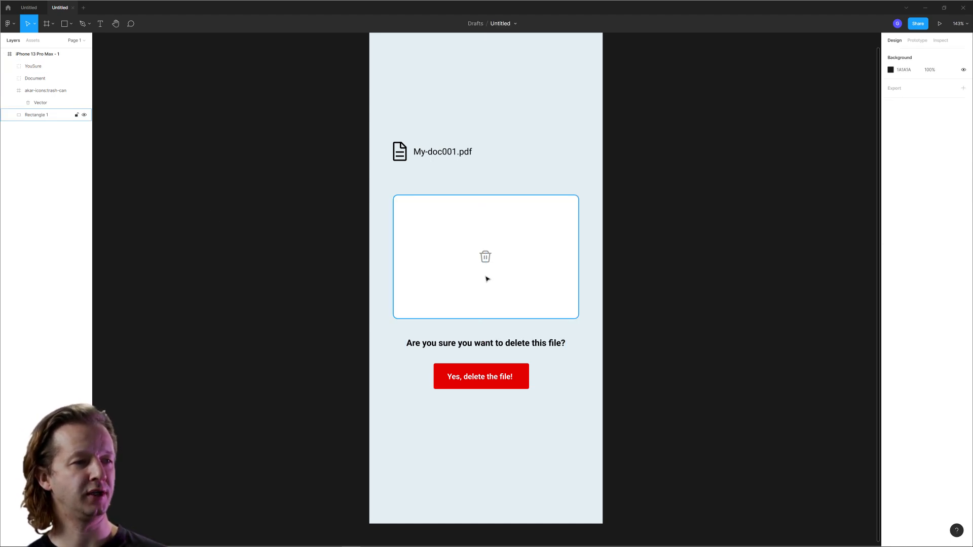
Move the My-doc001.pdf document item slightly down, closer to the white trash area.
left_click_drag(478, 348, 484, 351)
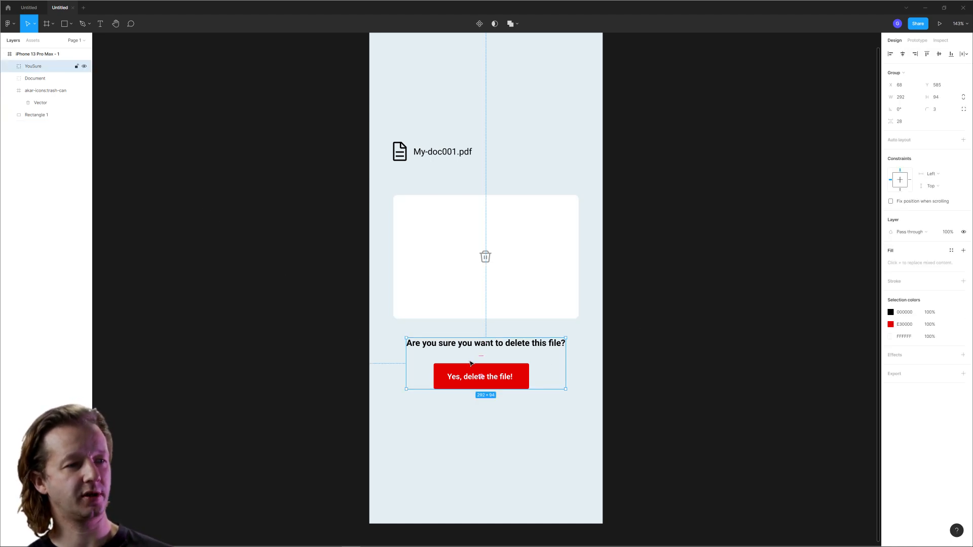
left_click(668, 231)
scroll(665, 207, "down", 1)
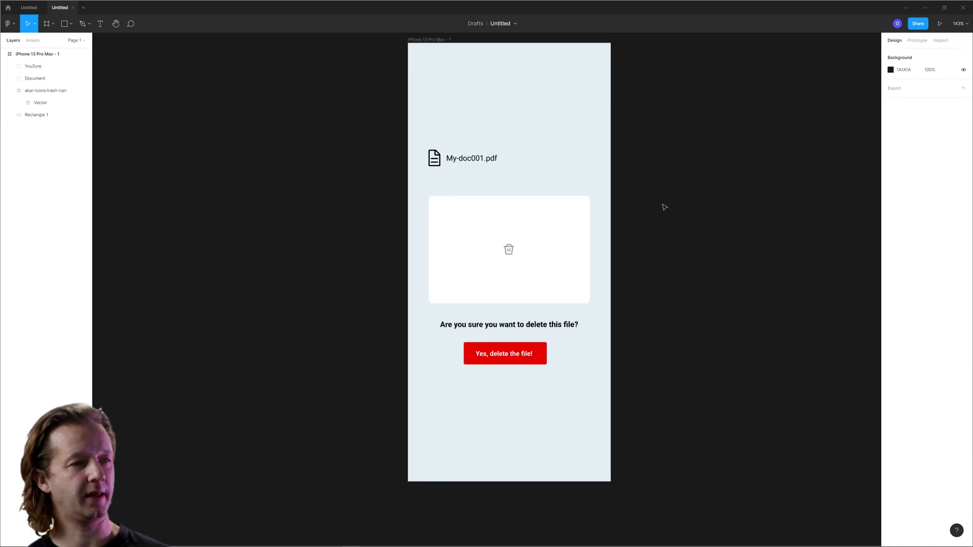
left_click_drag(665, 208, 628, 217)
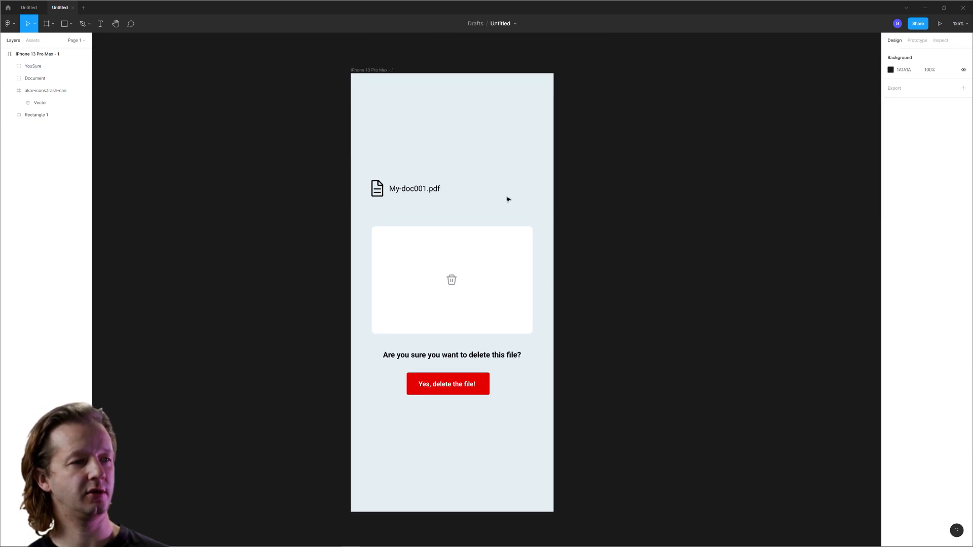
left_click(411, 196)
left_click_drag(411, 196, 408, 203)
left_click(443, 146)
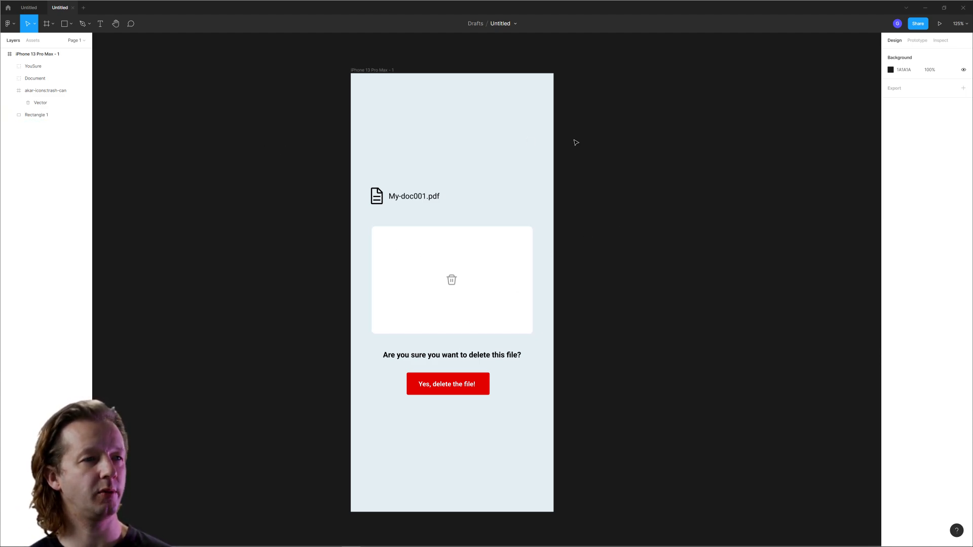
Export the iPhone 13 Pro Max - 1 frame as one scene to ProtoPie with the ProtoPie plugin.
right_click(606, 138)
left_click(364, 72)
left_click(363, 70)
right_click(603, 125)
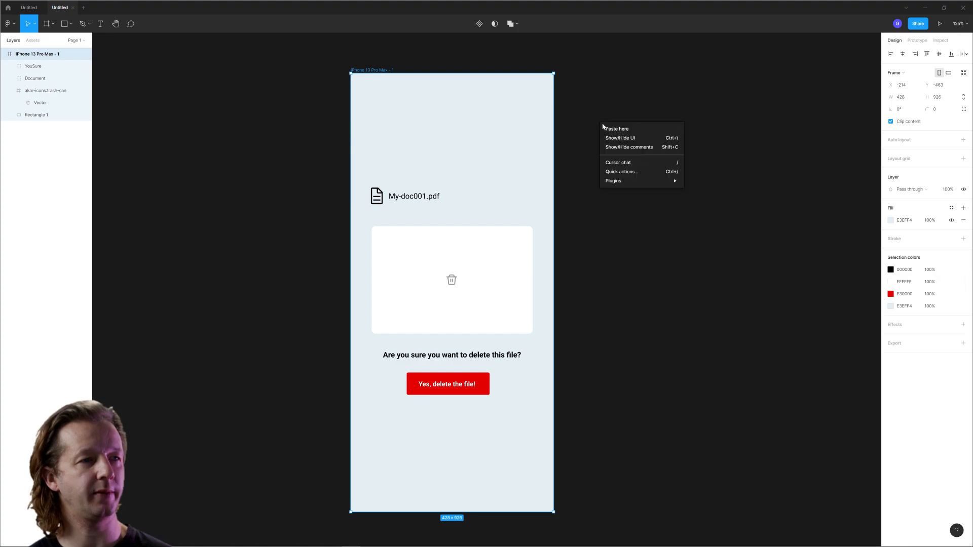
mouse_move(638, 180)
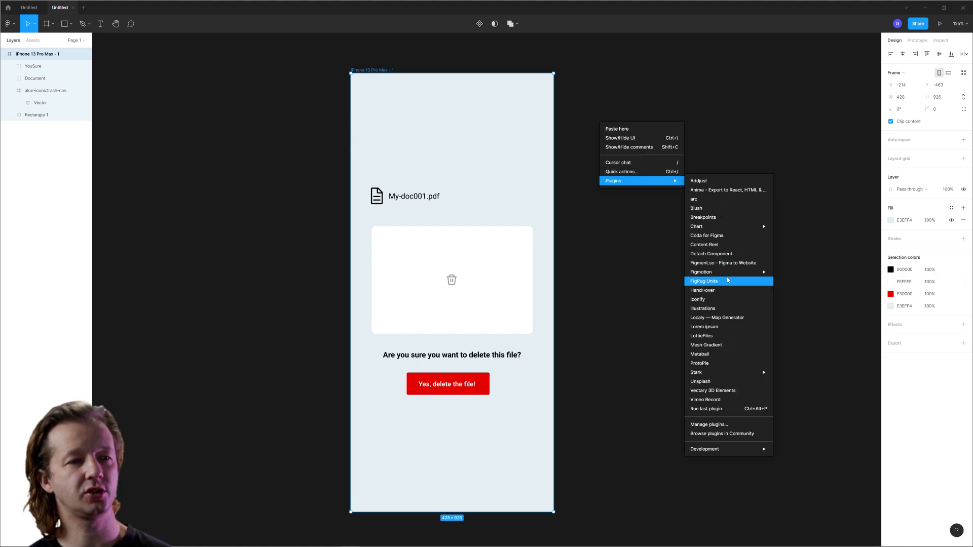
left_click(716, 364)
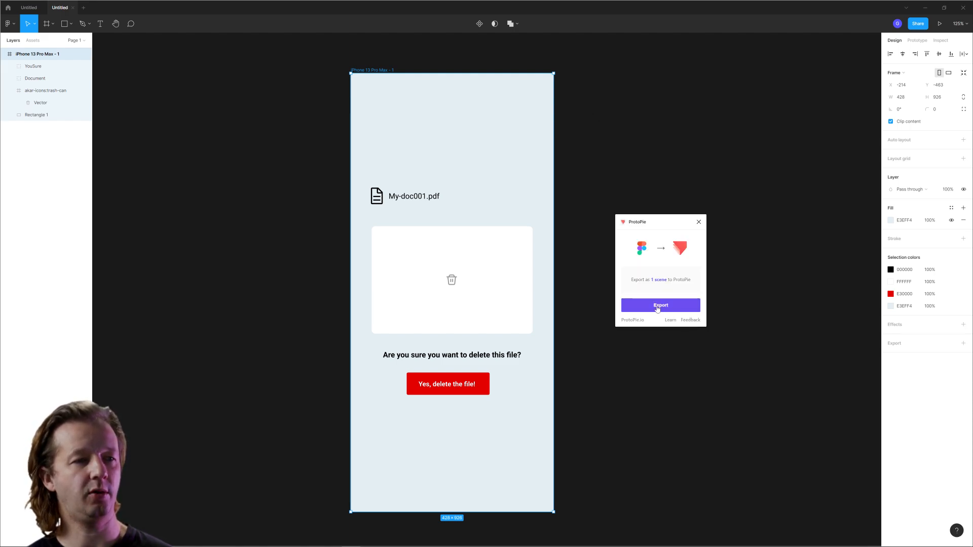
left_click(657, 306)
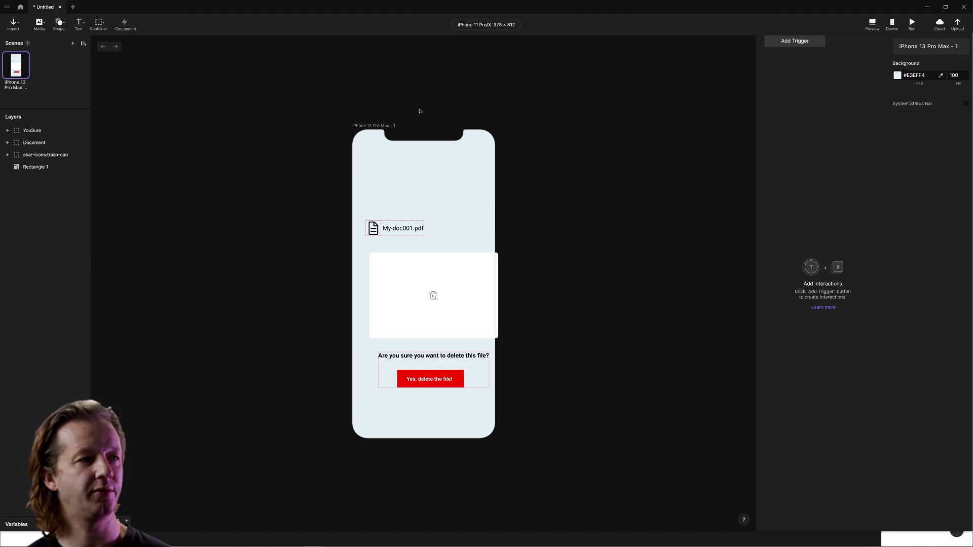
Change the prototype's device to iPhone 12 Pro Max, 428 × 926.
left_click(486, 26)
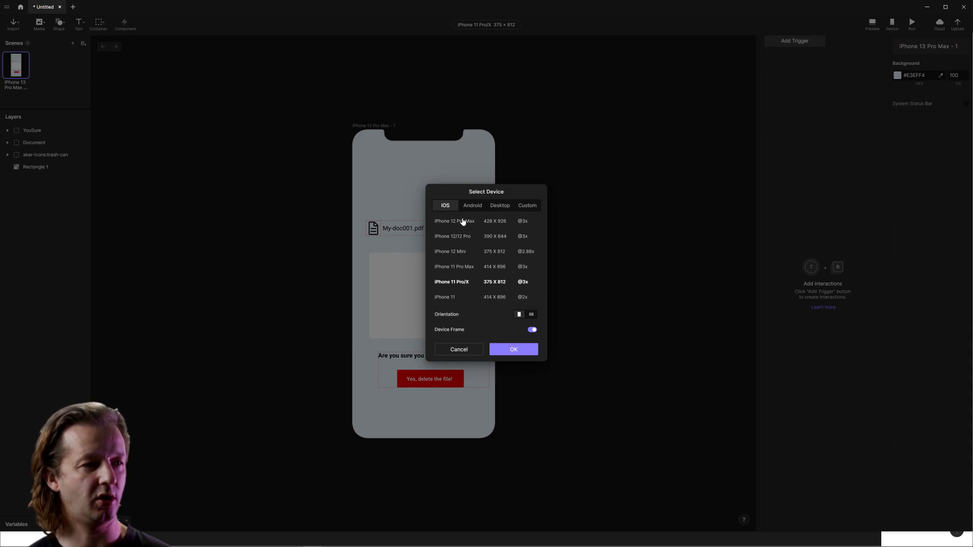
left_click(460, 222)
left_click(514, 351)
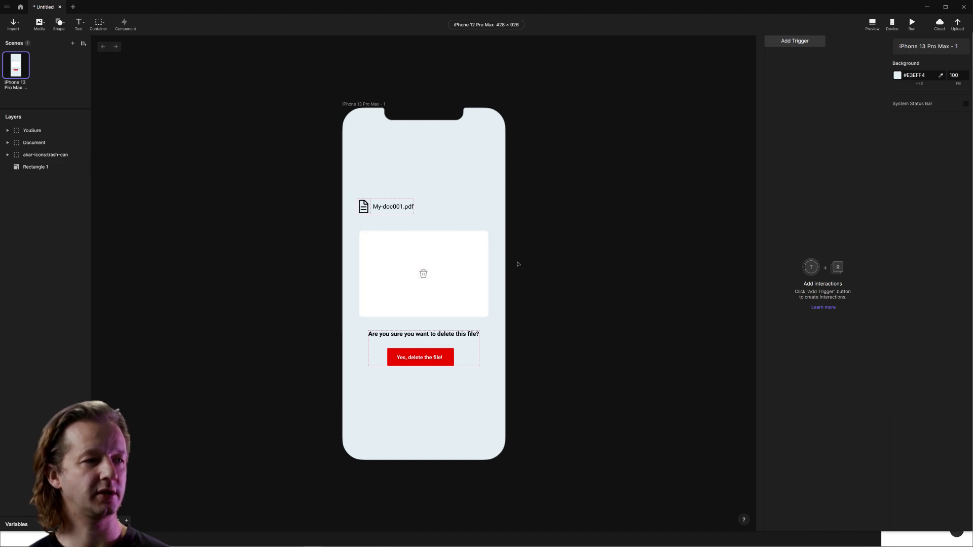
Nudge all four layers, YouSure, Document, akar-icons:trash-can and Rectangle 1, slightly to the left together.
left_click_drag(522, 377, 332, 172)
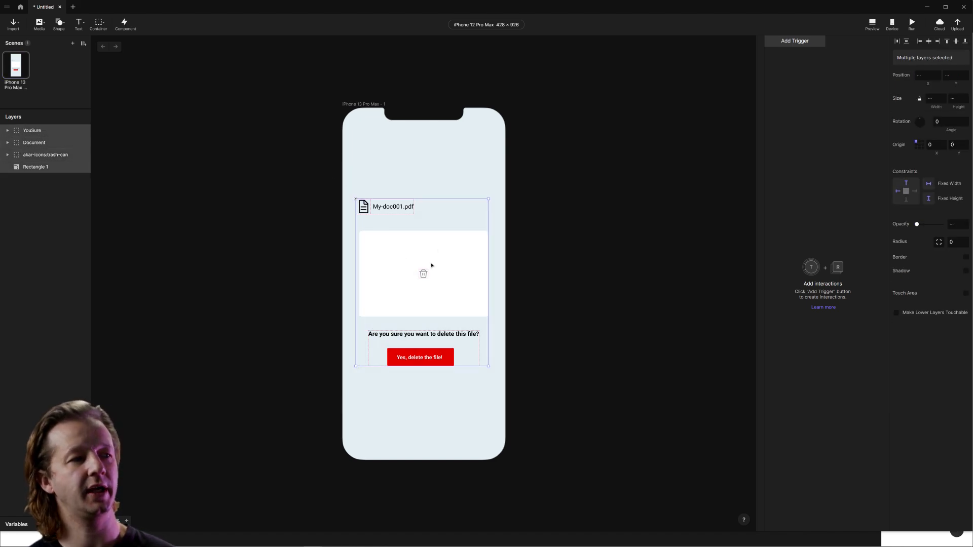
key("Left")
key("Left")
key("Left")
key("Left")
left_click(577, 243)
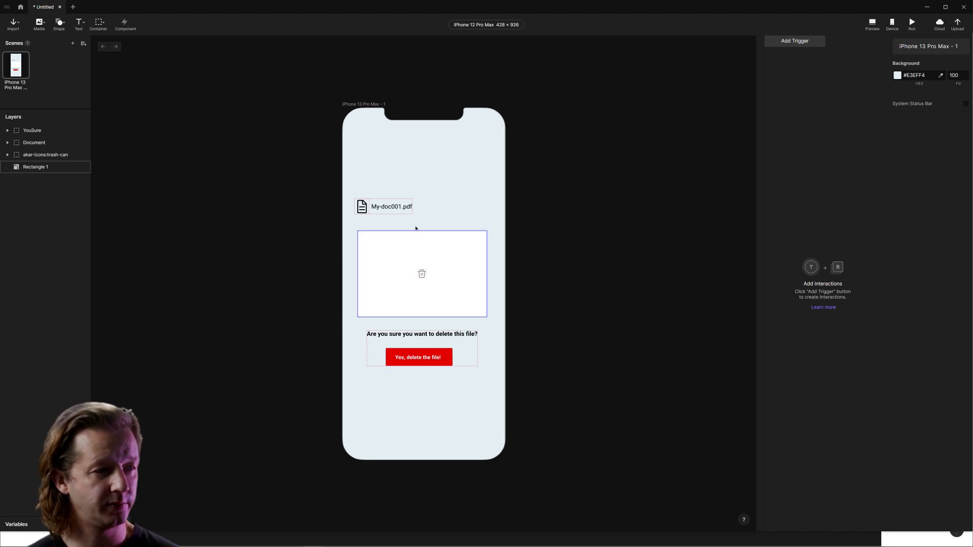
Make the YouSure group fully transparent by lowering its opacity all the way.
left_click(429, 350)
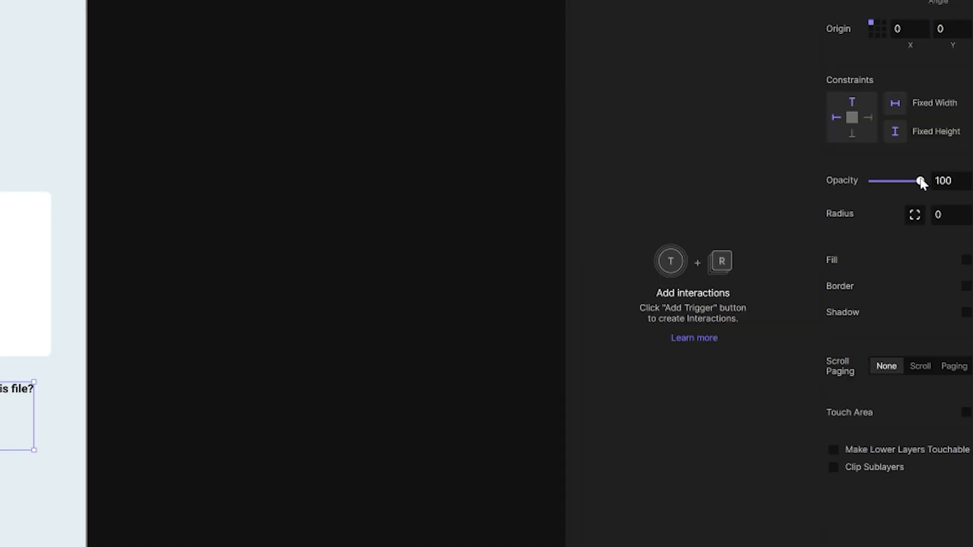
left_click_drag(941, 224, 870, 228)
left_click(183, 384)
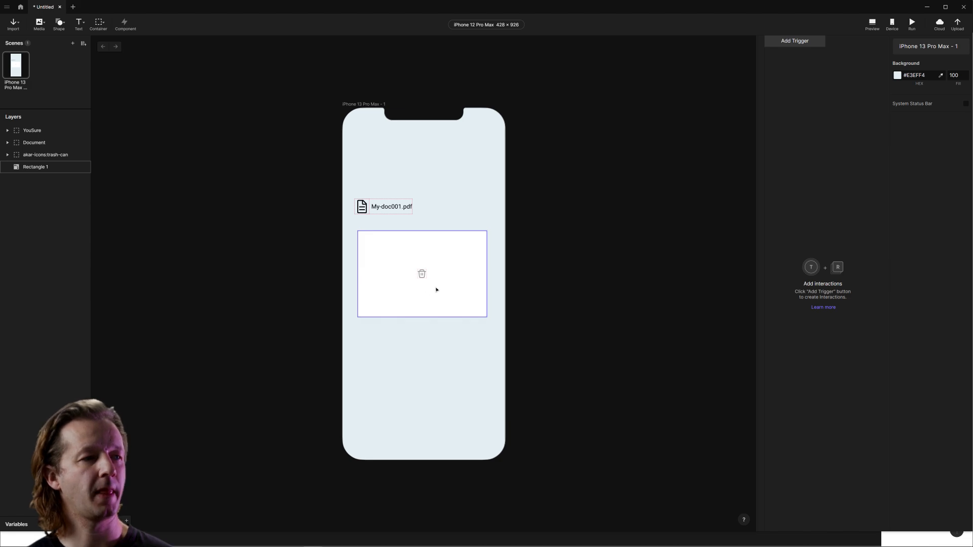
scroll(446, 281, "up", 5)
scroll(450, 278, "down", 3)
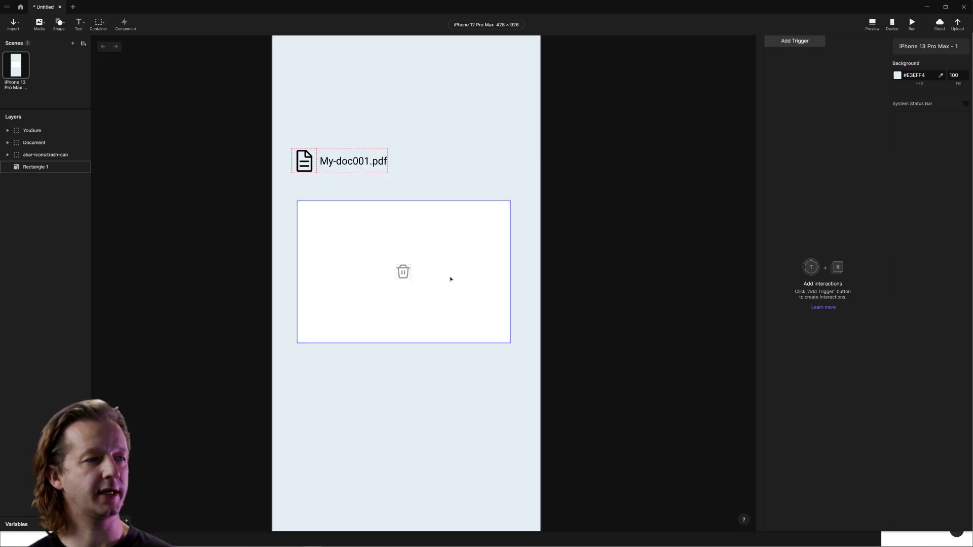
left_click_drag(569, 192, 592, 223)
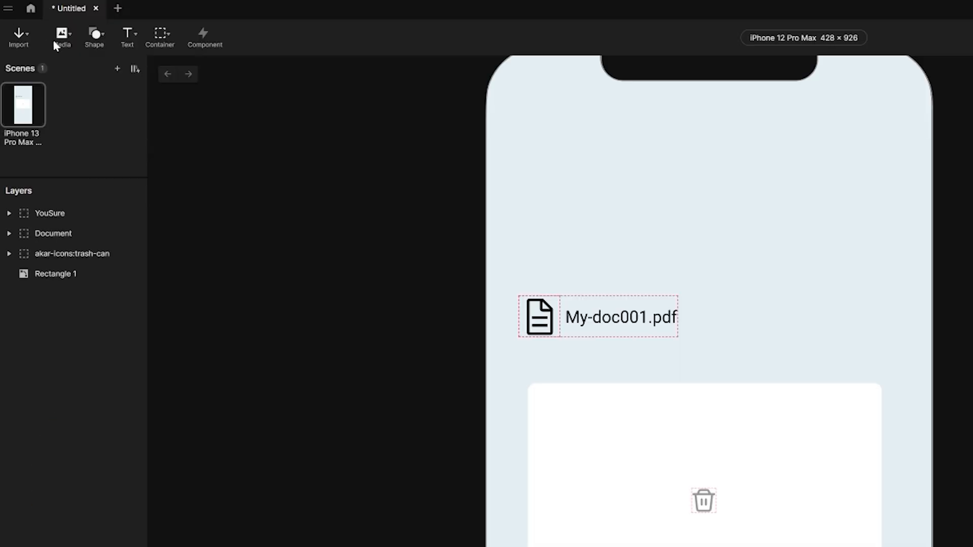
left_click(62, 35)
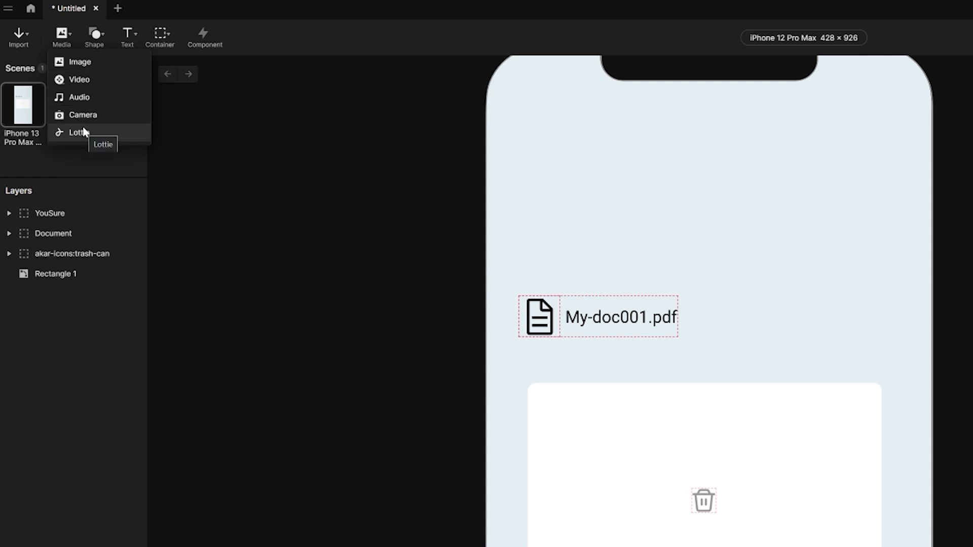
left_click(102, 35)
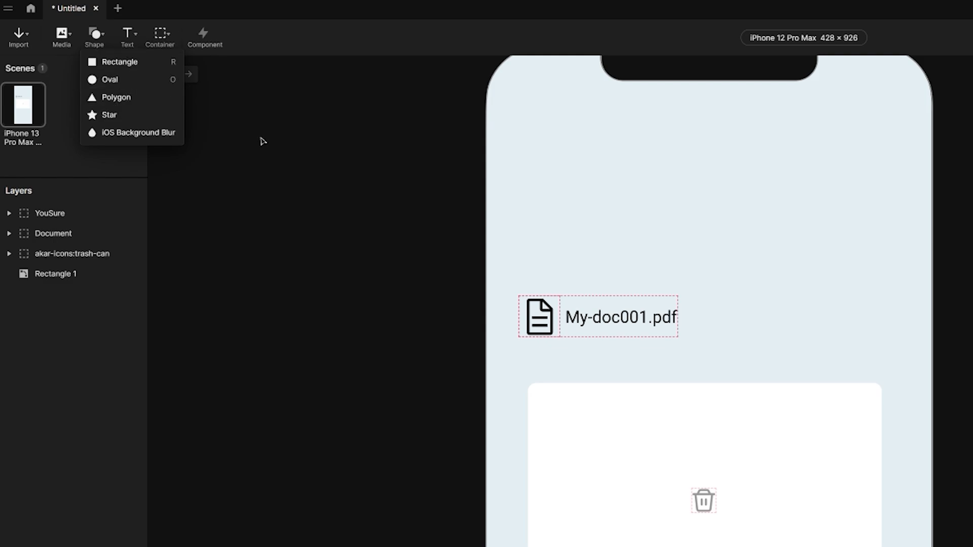
left_click(330, 225)
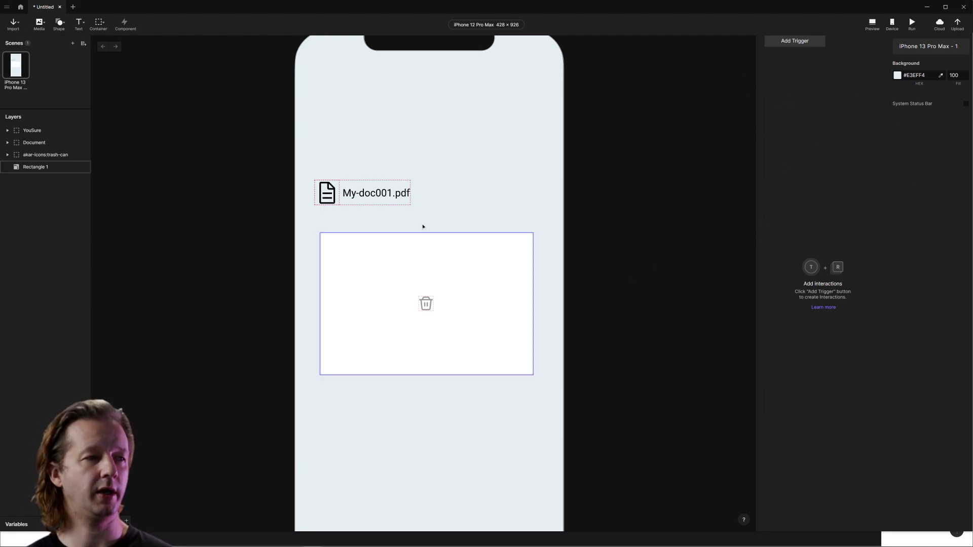
Add a Drag trigger to the Document layer.
left_click(358, 195)
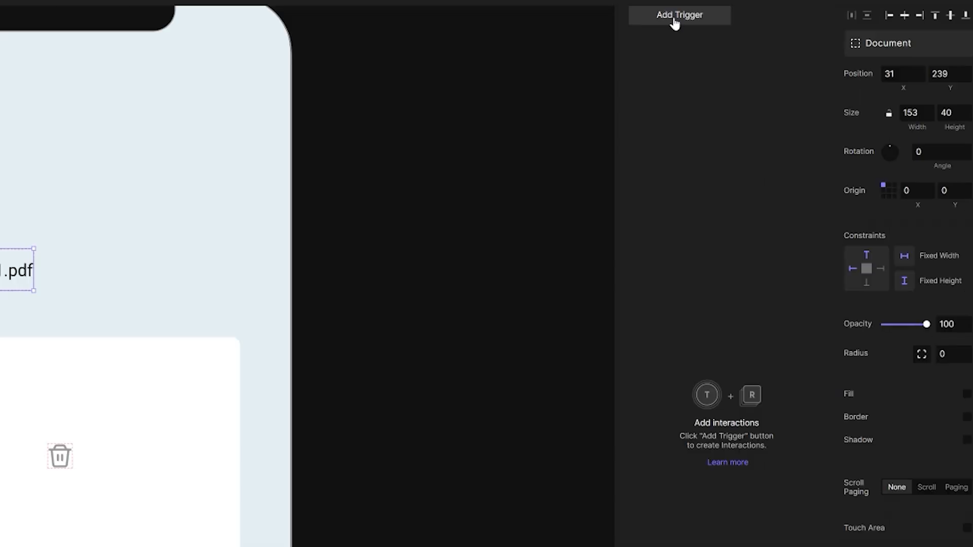
left_click(675, 22)
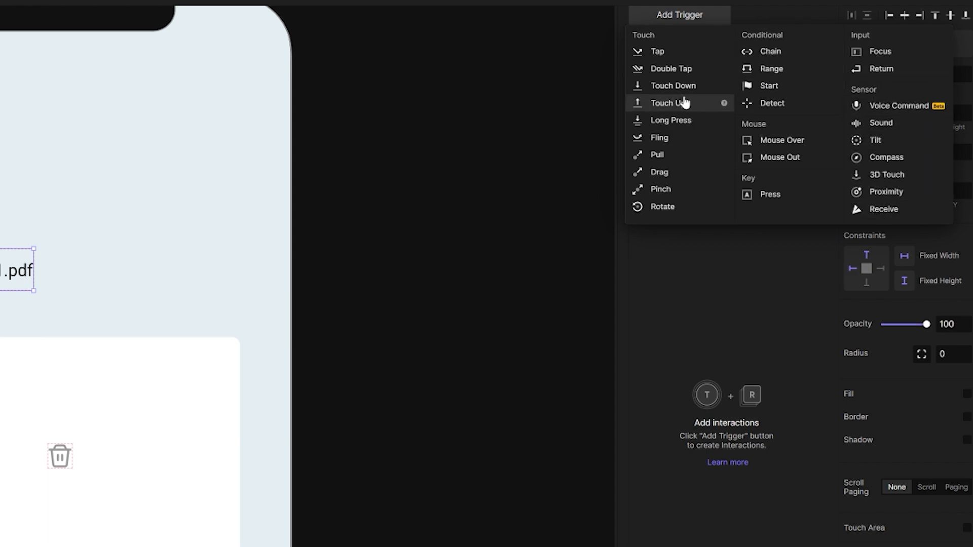
left_click(661, 173)
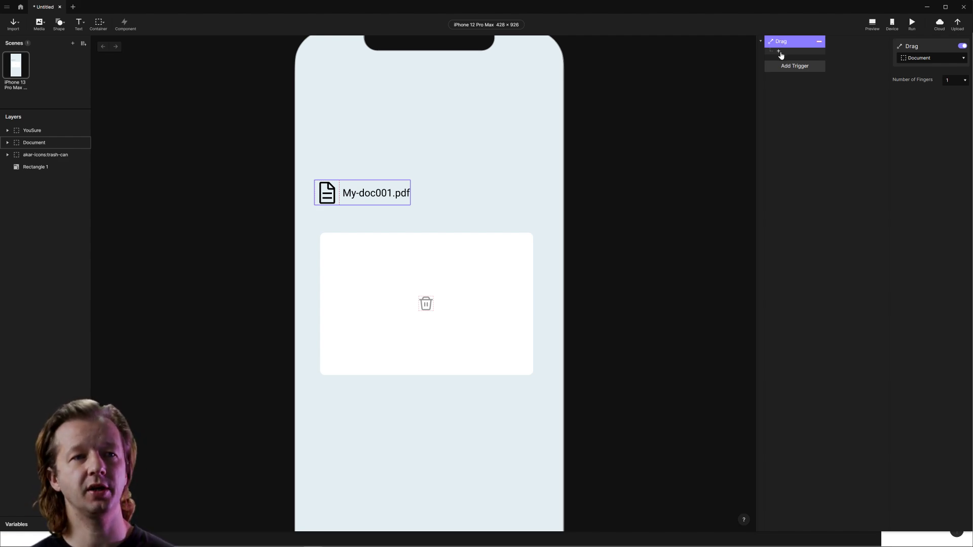
Add a Move response for the Document layer under its Drag trigger.
left_click(780, 51)
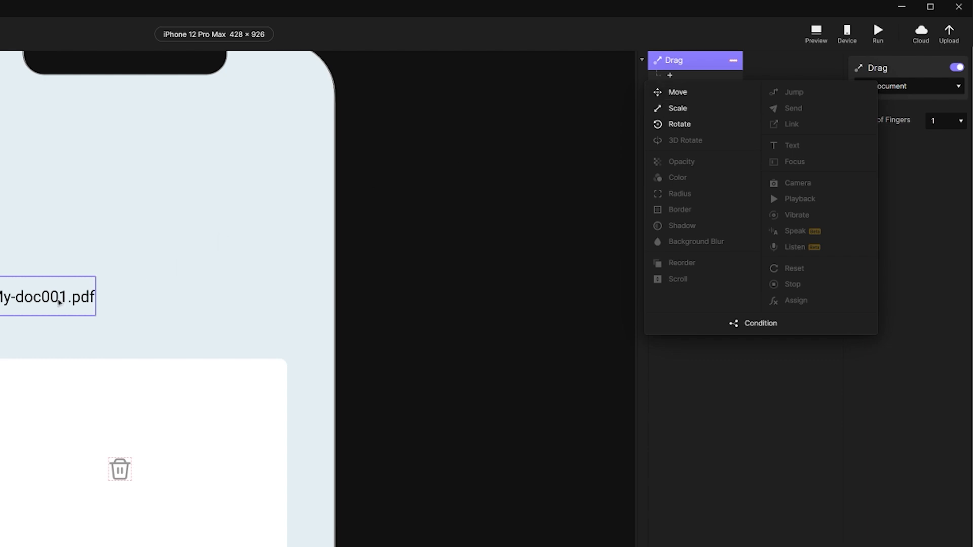
left_click(699, 92)
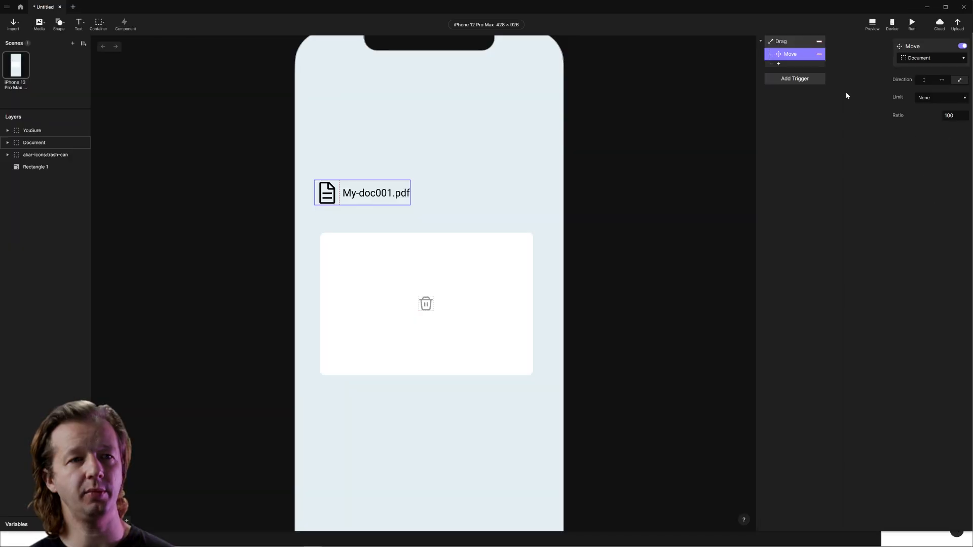
left_click(568, 170)
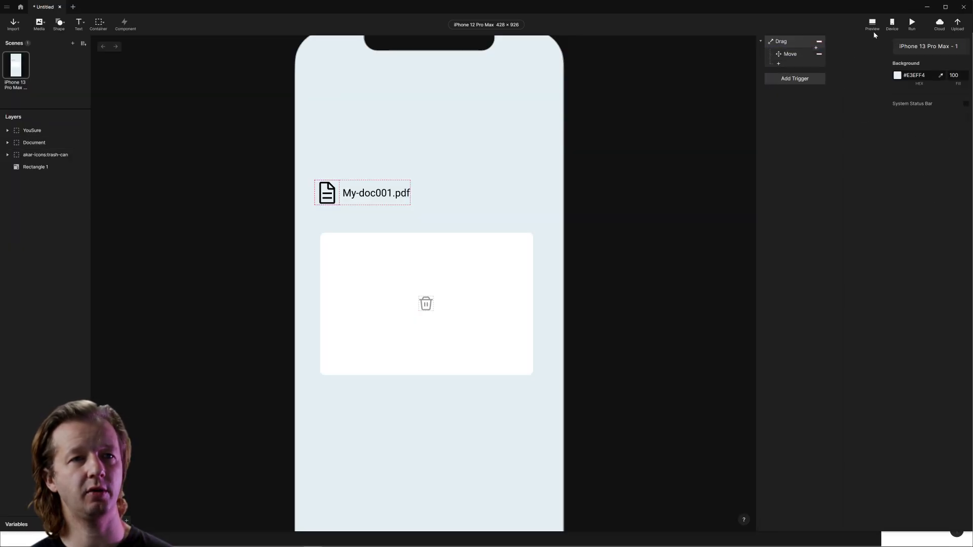
Preview the prototype and test dragging My-doc001.pdf around and onto the white trash area.
left_click(872, 23)
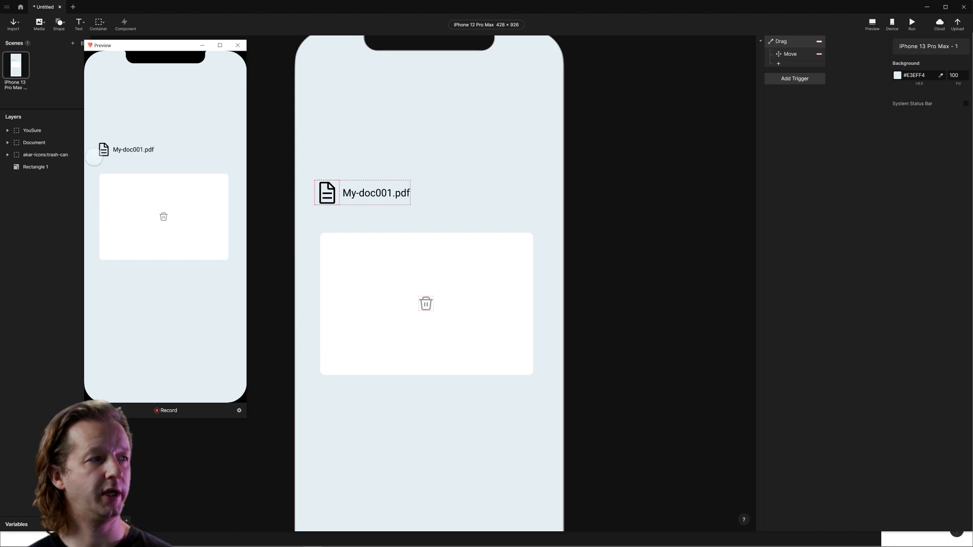
mouse_move(113, 155)
left_mouse_down()
mouse_move(168, 160)
mouse_move(127, 200)
mouse_move(196, 141)
mouse_move(130, 173)
mouse_move(156, 196)
mouse_move(132, 165)
mouse_move(184, 107)
mouse_move(125, 143)
left_mouse_up()
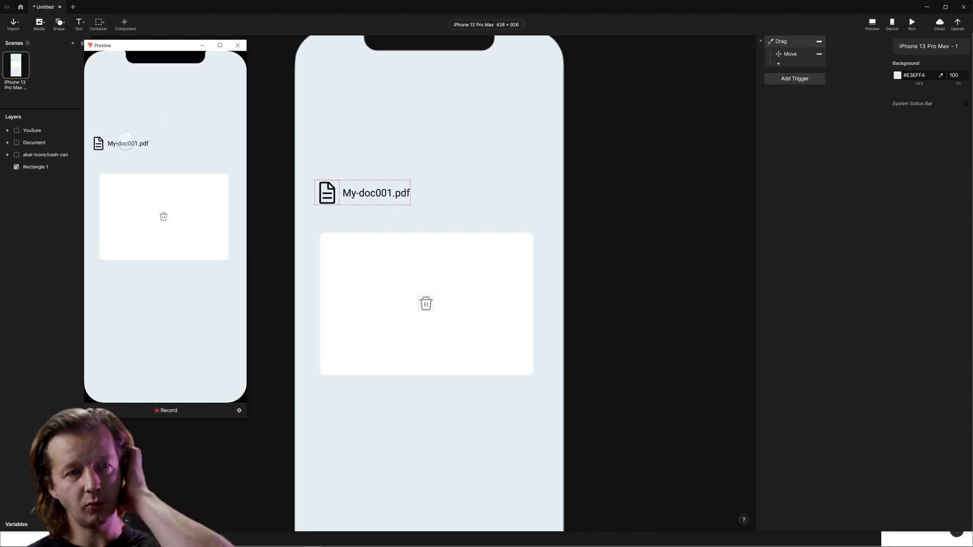
left_click_drag(142, 147, 163, 226)
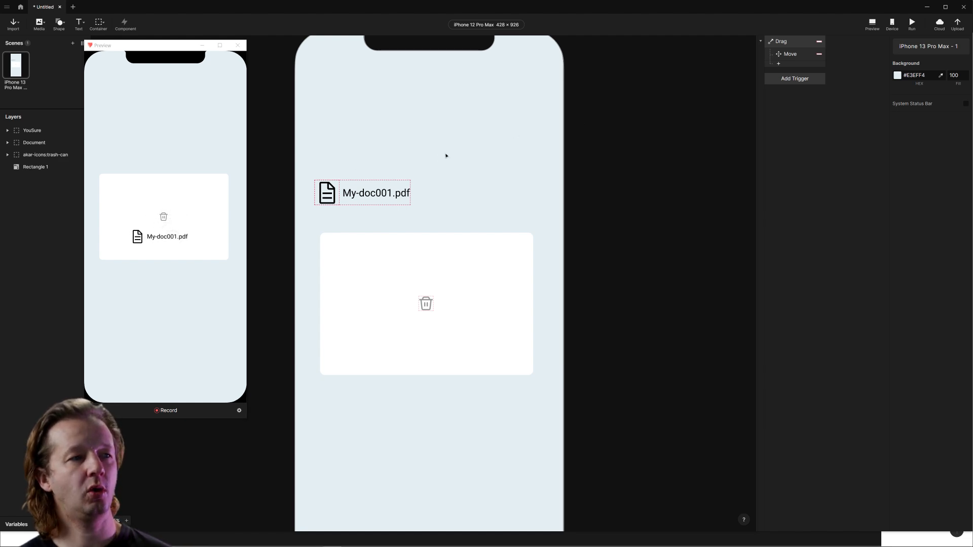
left_click(406, 181)
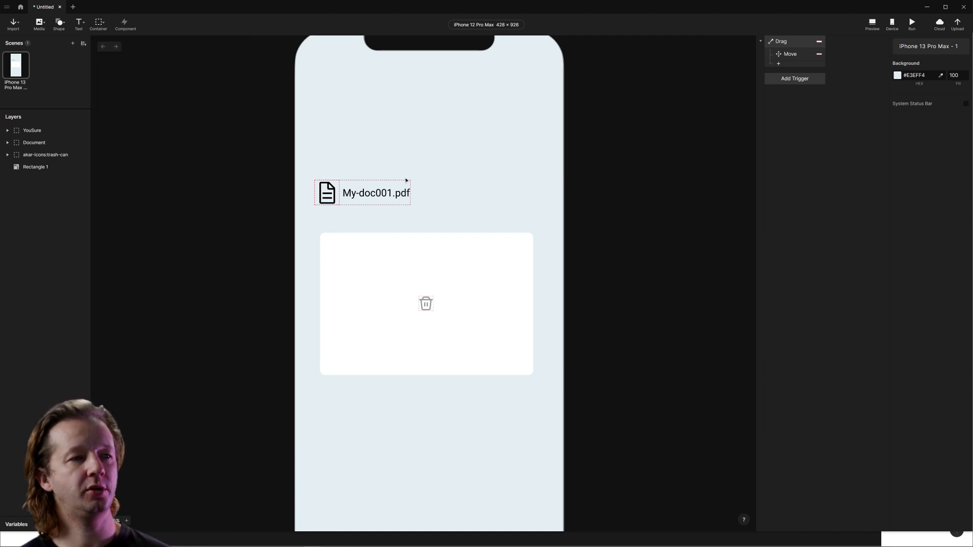
Add a Touch Up trigger and assign it to the Document layer.
left_click(790, 82)
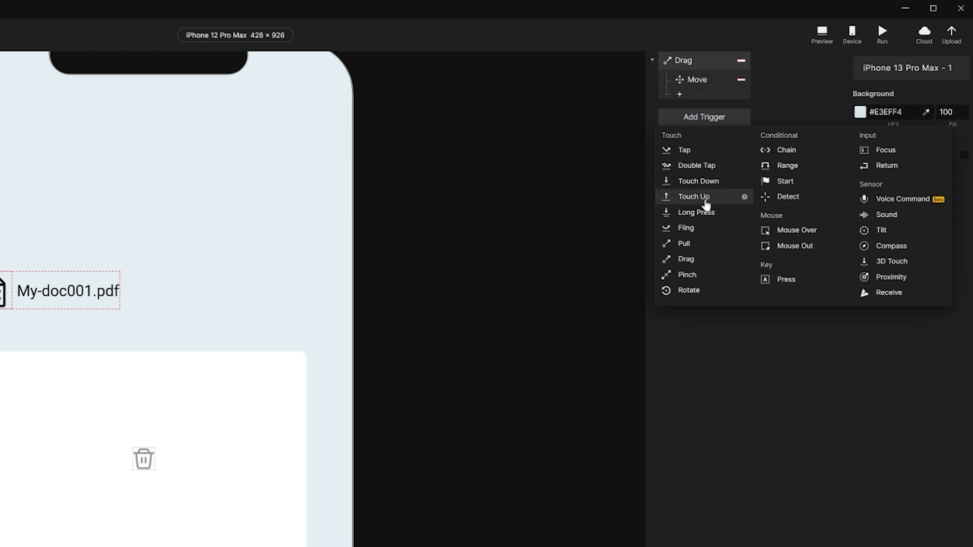
left_click(706, 197)
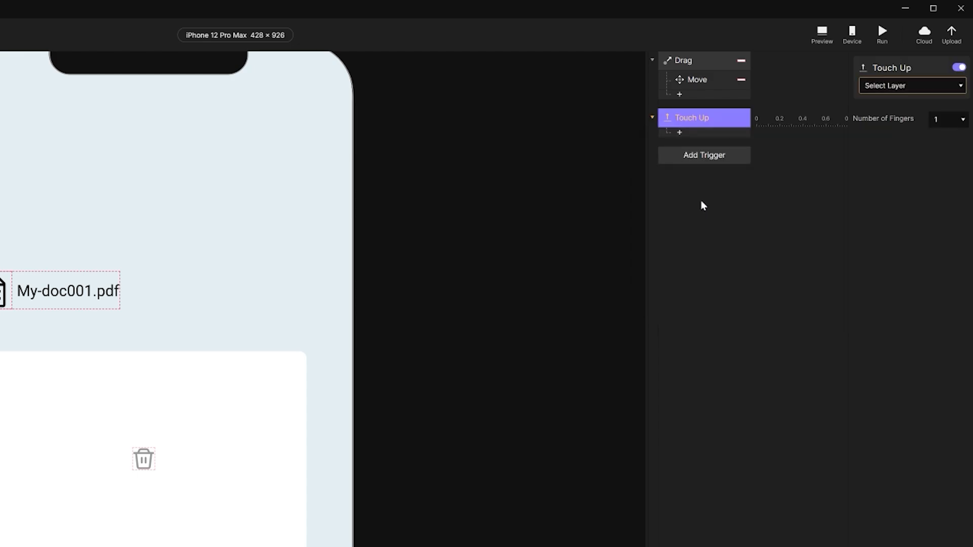
left_click(909, 90)
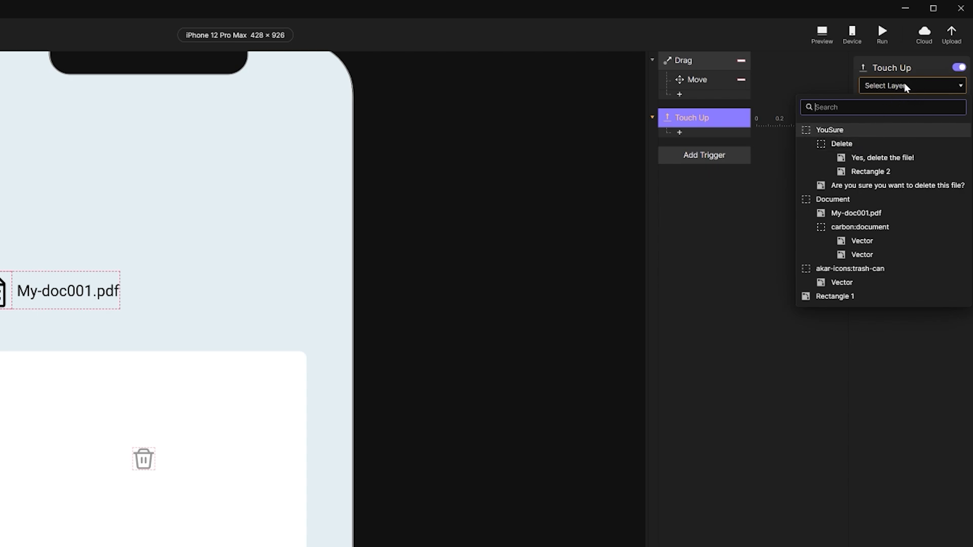
left_click(834, 201)
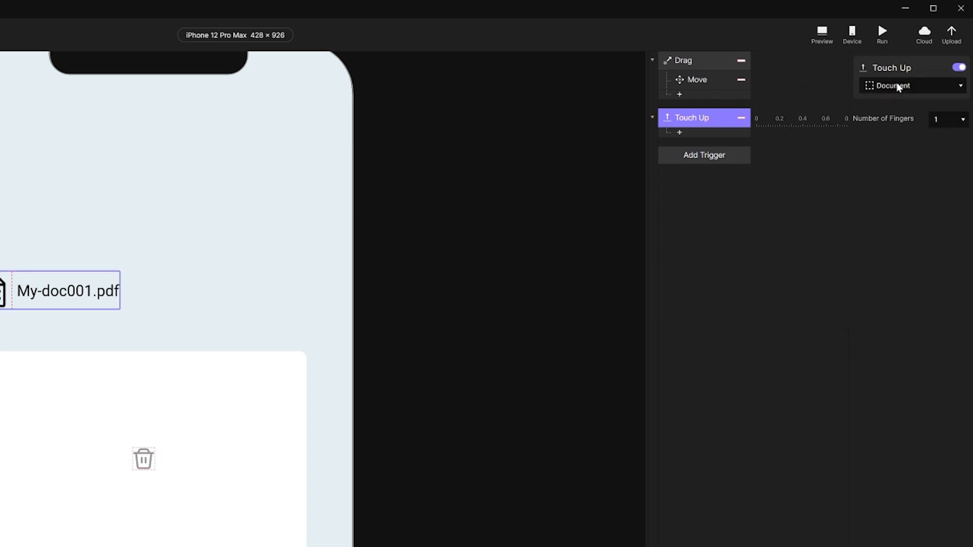
Add a Move response for the Document layer under the Touch Up trigger.
left_click(680, 134)
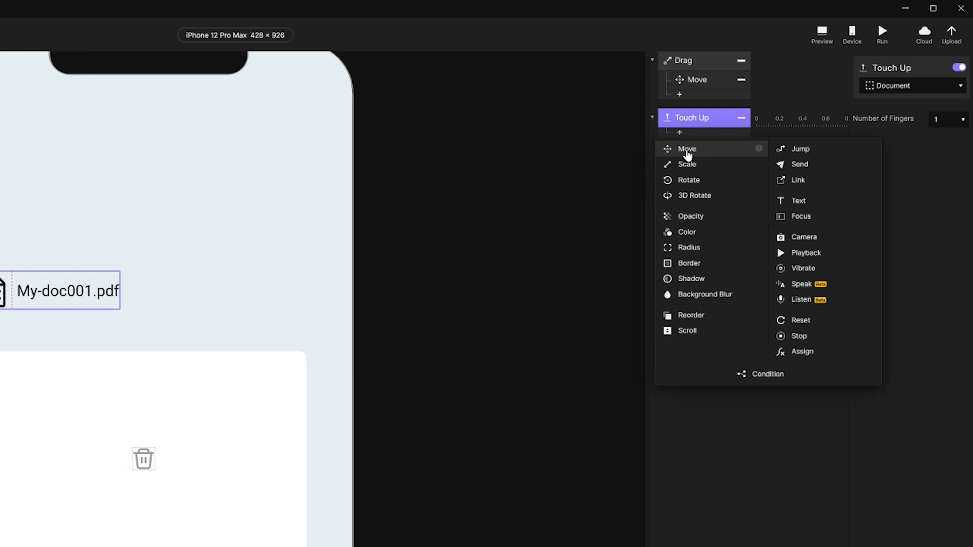
left_click(687, 150)
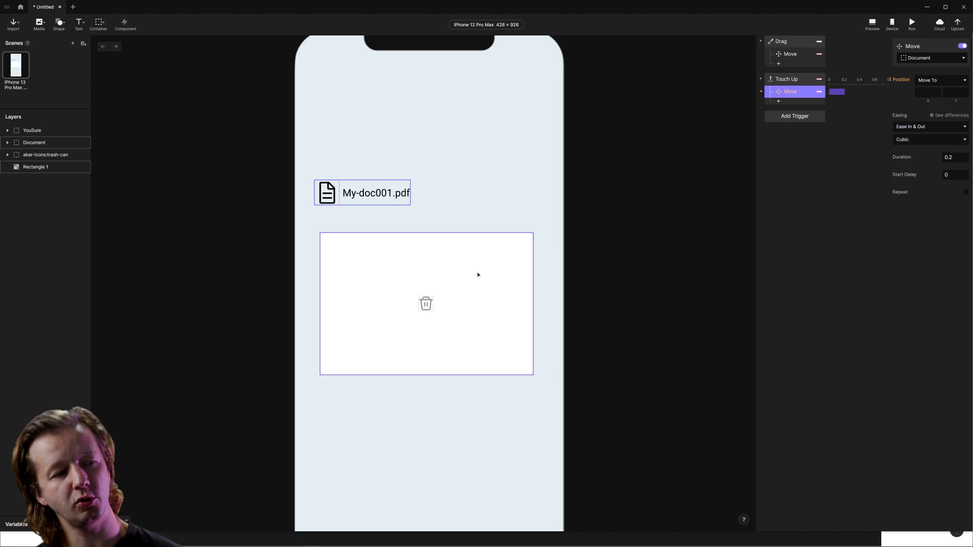
left_click(419, 300)
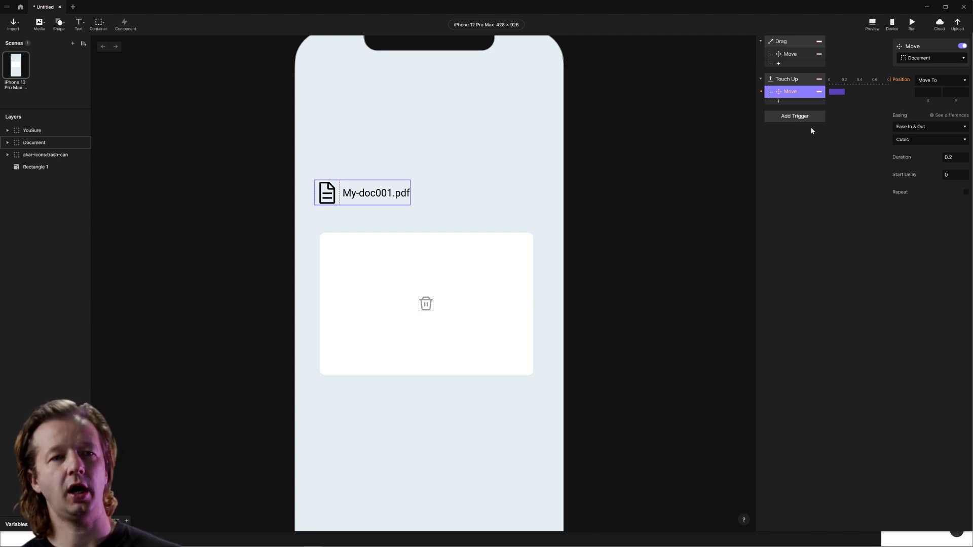
Add a Condition to the Touch Up trigger and place it above the Move response so that it governs the move.
left_click(791, 82)
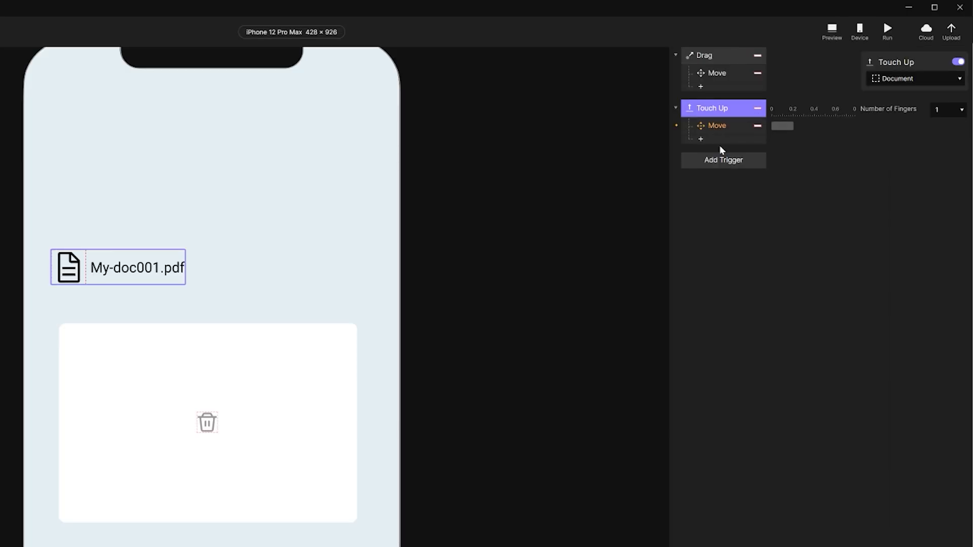
left_click(700, 139)
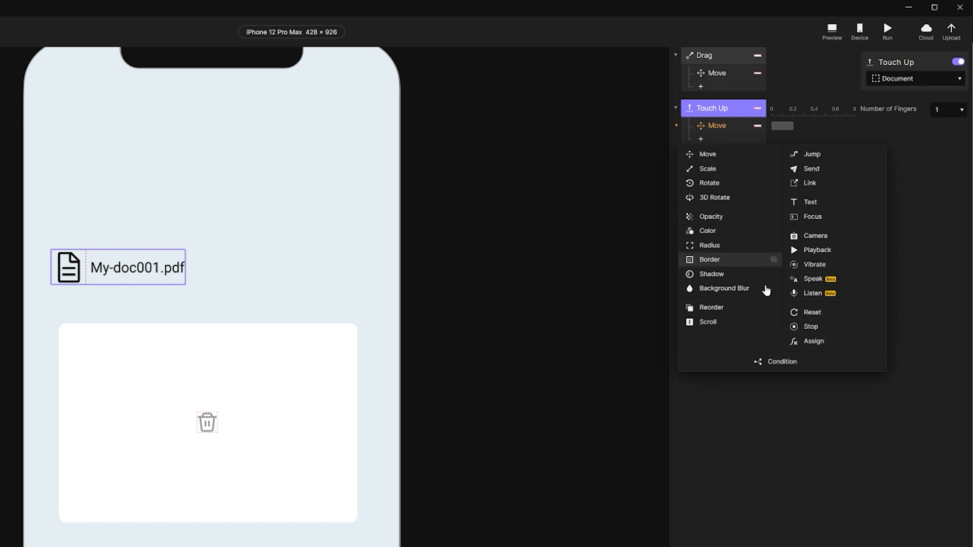
left_click(771, 361)
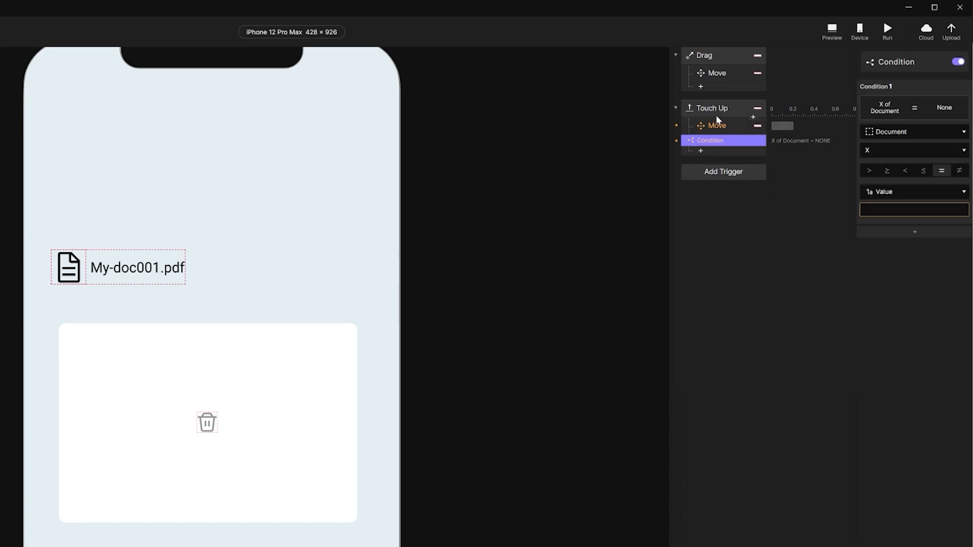
left_click(744, 126)
left_click_drag(714, 154, 732, 150)
left_click(709, 126)
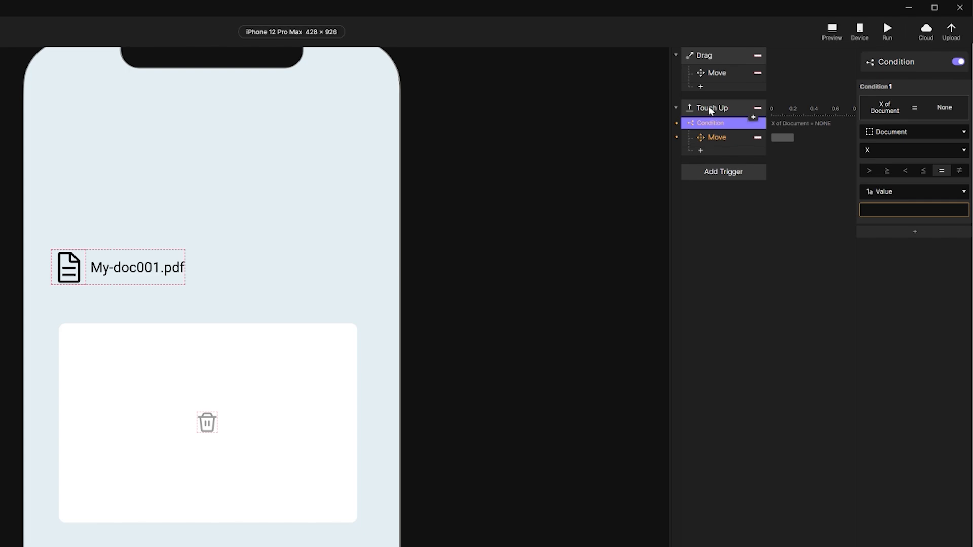
left_click(716, 132)
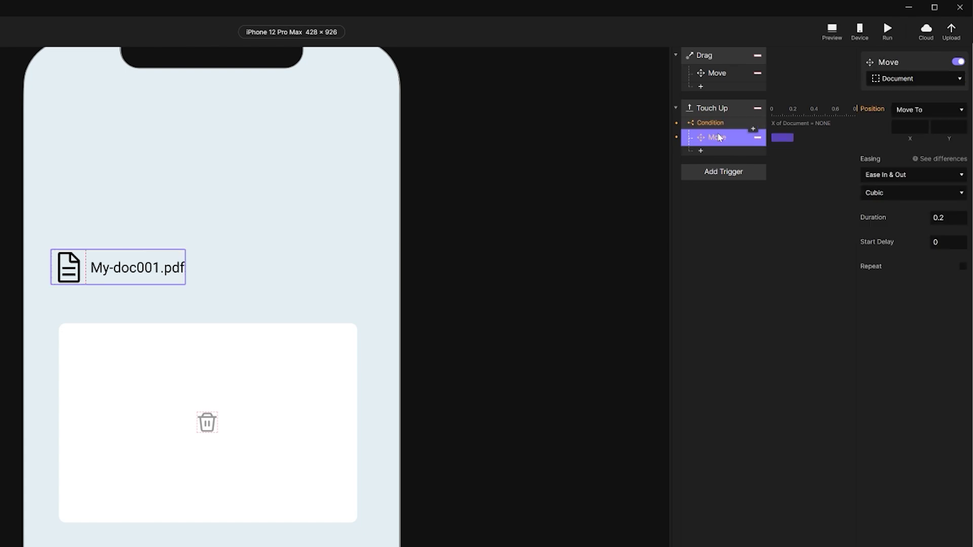
left_click(721, 124)
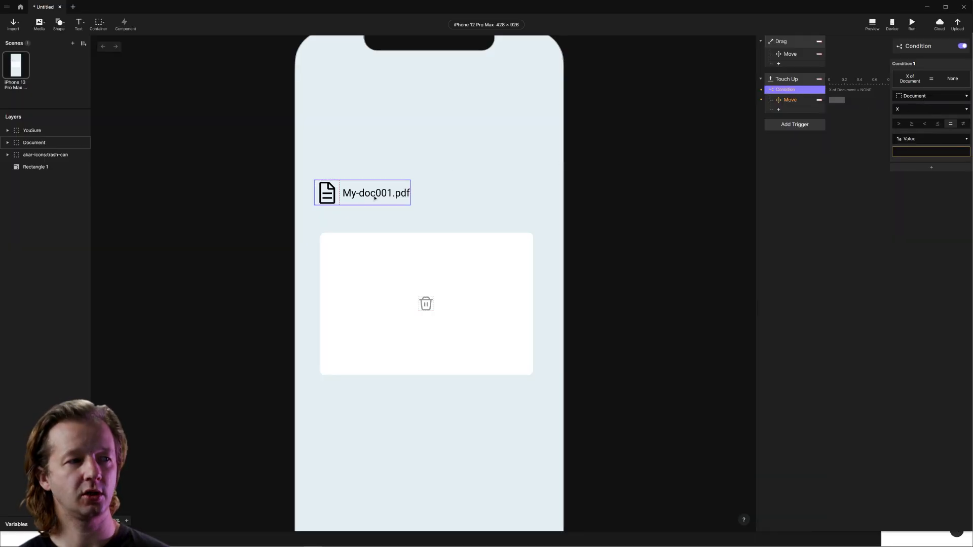
left_click_drag(375, 195, 445, 196)
key("ctrl+z")
left_click(477, 149)
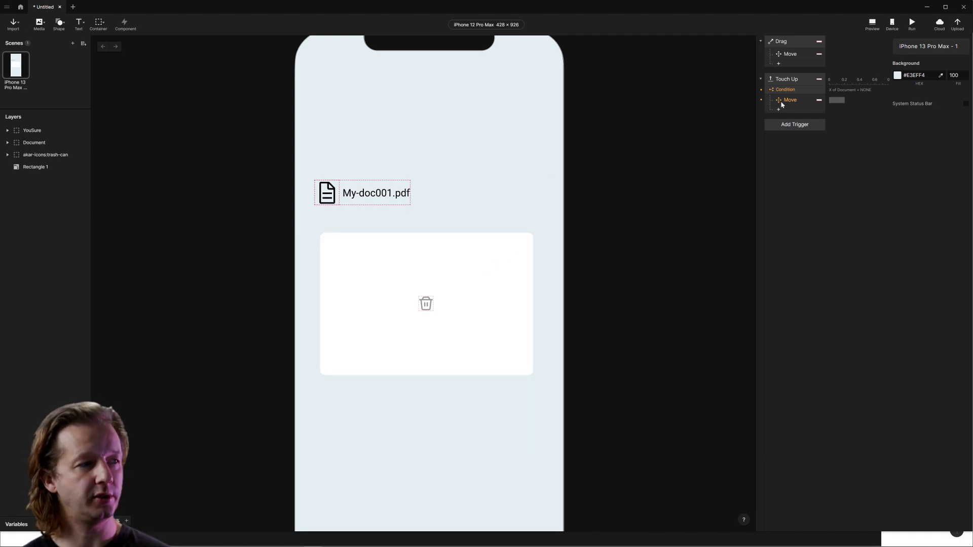
Check the X position of Rectangle 1 at its upper-right and upper-left origin points.
left_click(462, 302)
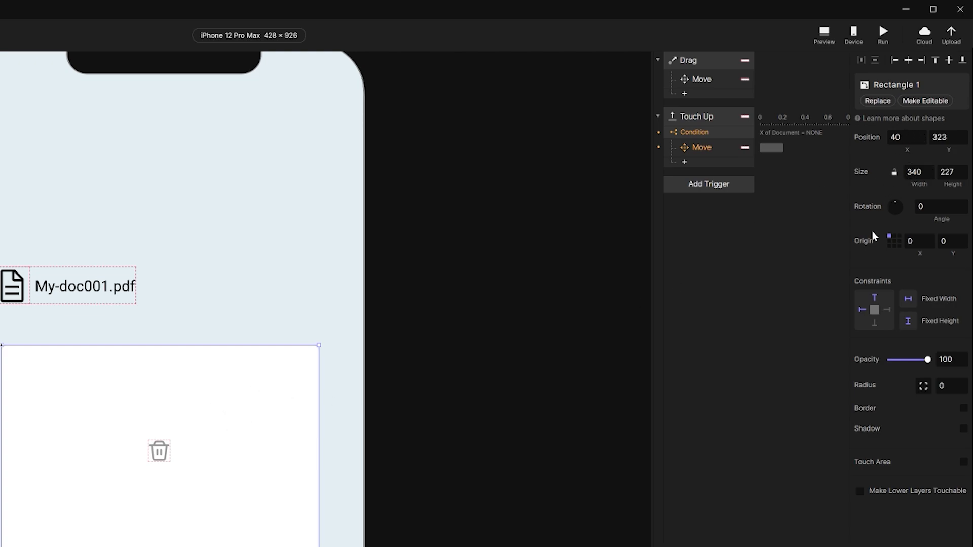
left_click(900, 237)
left_click(888, 236)
Set the Touch Up trigger's first condition to the Document's X being greater than or equal to 40.
left_click(703, 149)
left_click(702, 133)
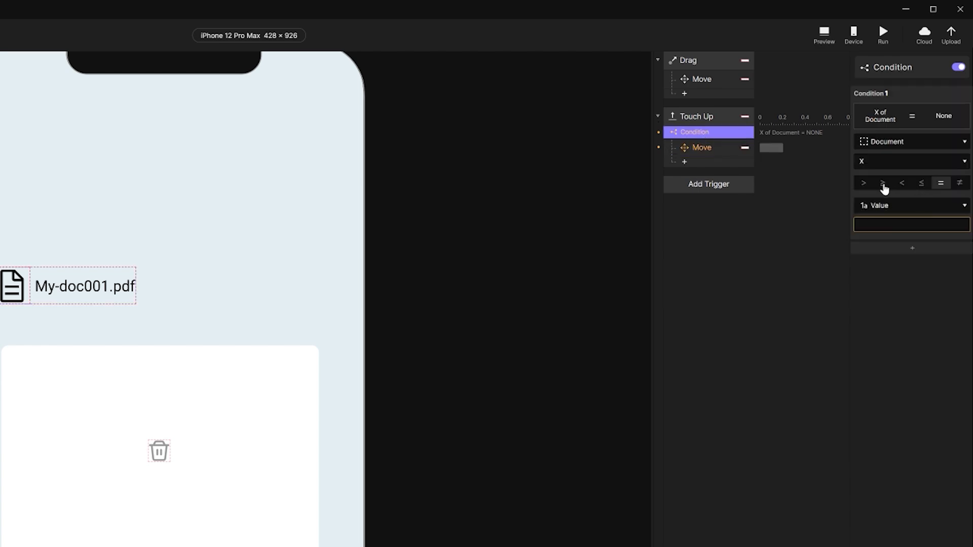
left_click(879, 143)
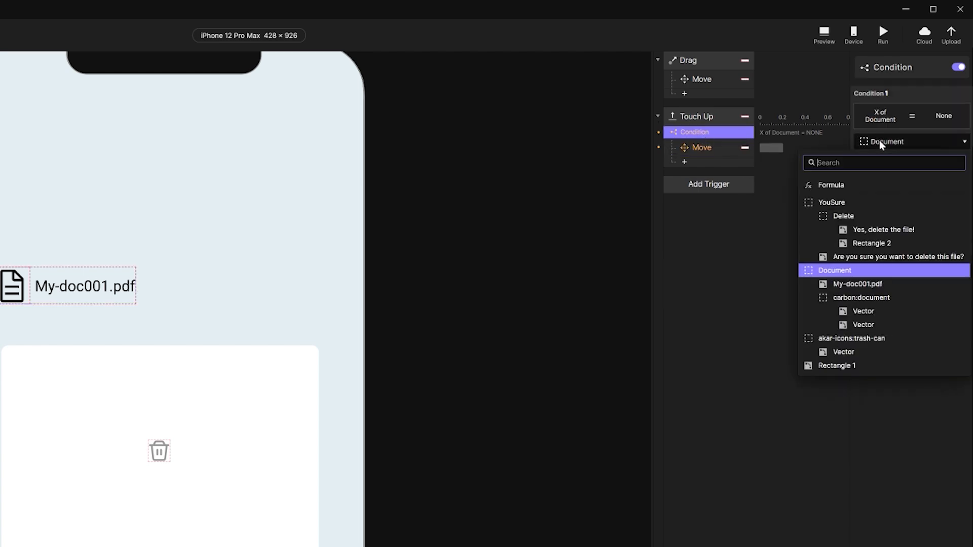
left_click(894, 138)
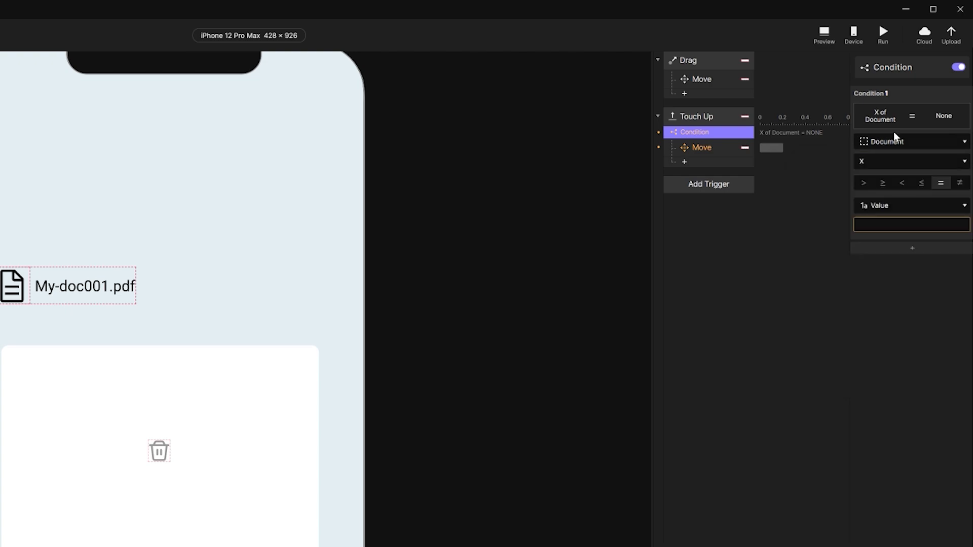
left_click(888, 164)
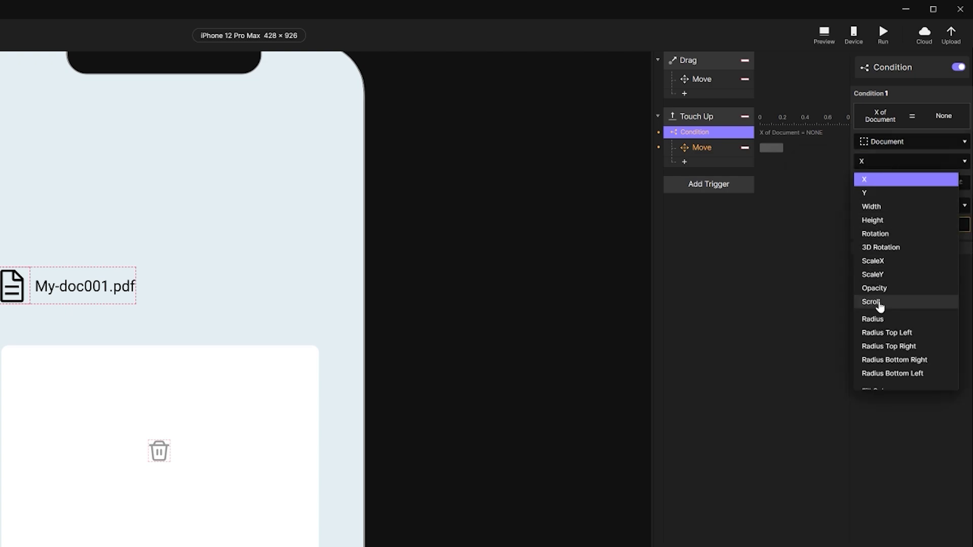
left_click(962, 175)
left_click(882, 185)
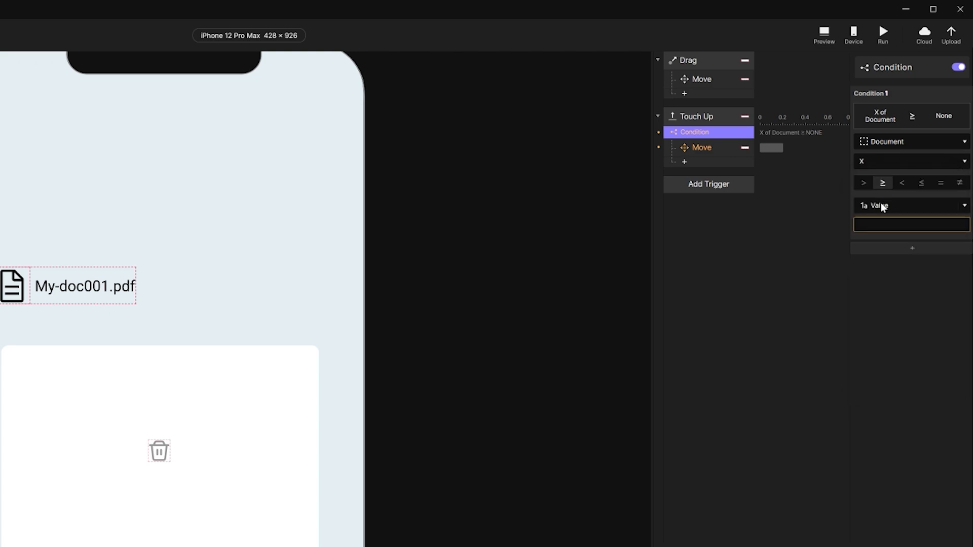
left_click(887, 226)
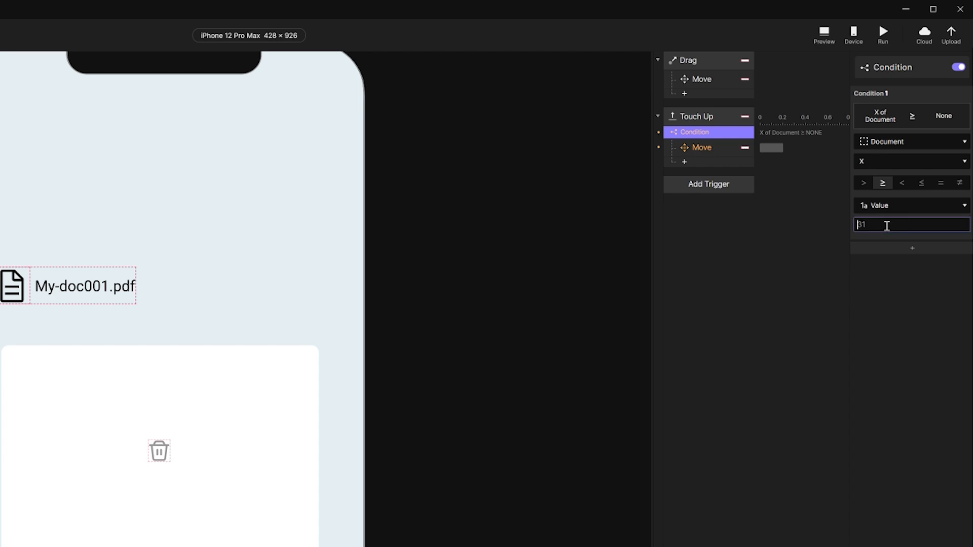
type("40")
Add a second condition requiring the Document's X to be less than or equal to 380.
left_click(889, 250)
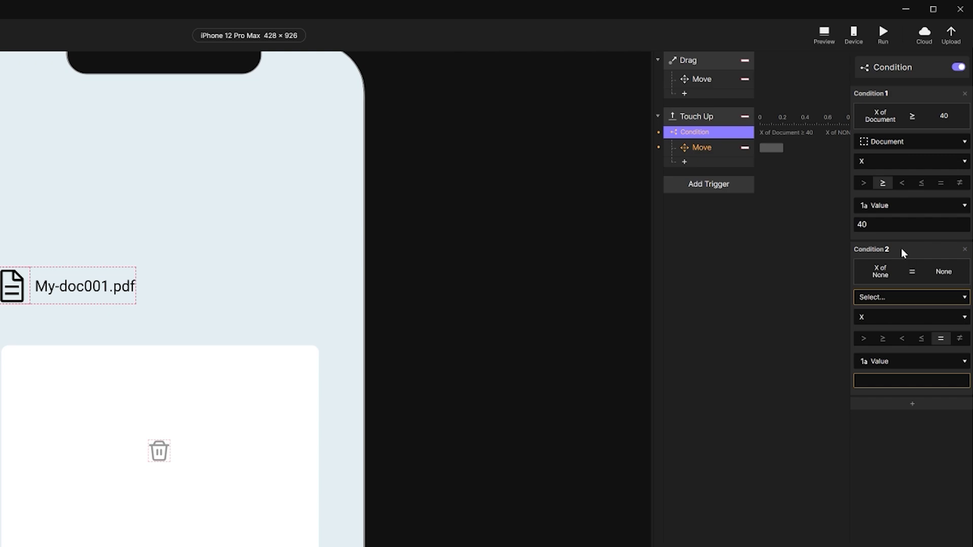
left_click(884, 295)
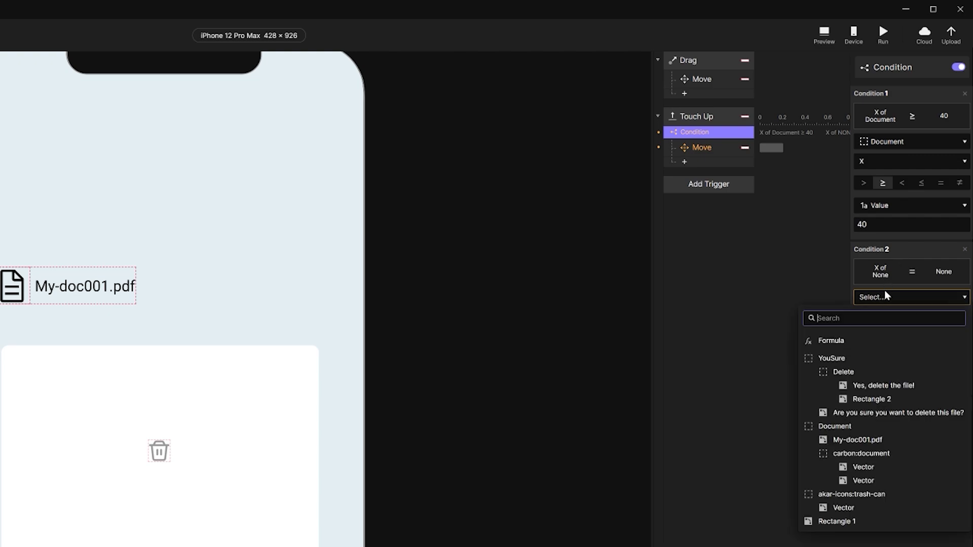
left_click(853, 426)
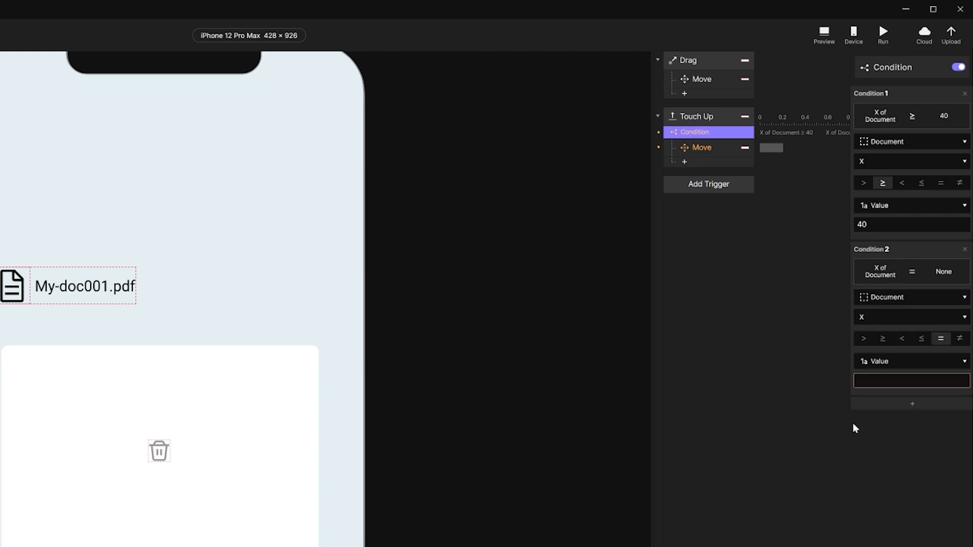
left_click(921, 339)
left_click(890, 380)
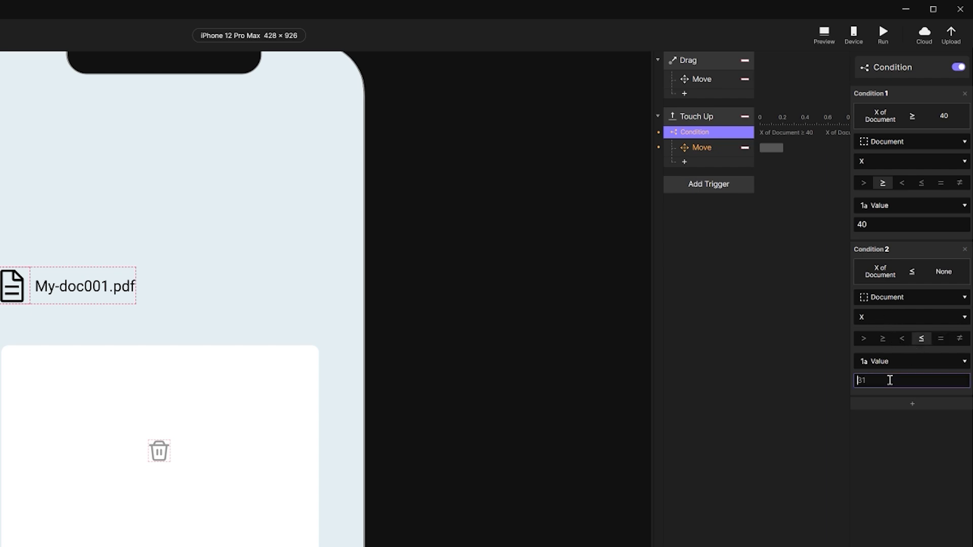
type("380")
left_click(891, 488)
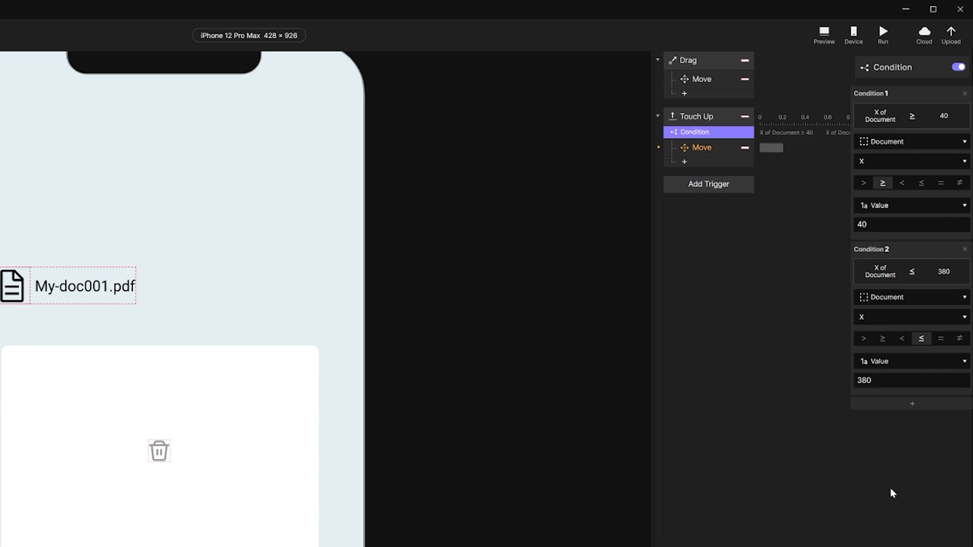
Check the Y position of Rectangle 1 at its upper and lower origin points, then return to the Touch Up trigger's Move response.
left_click(246, 355)
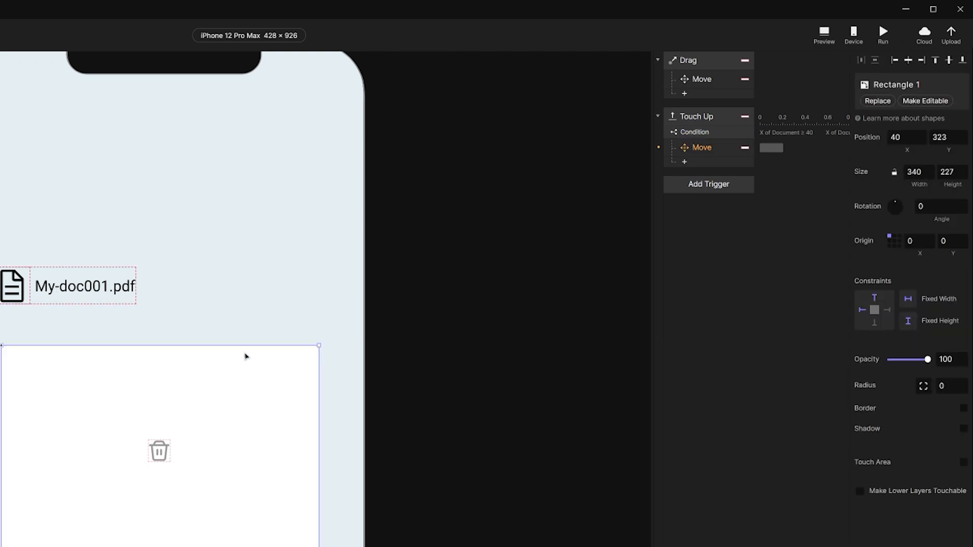
left_click(900, 236)
left_click(889, 237)
left_click(888, 246)
left_click(888, 236)
left_click(703, 152)
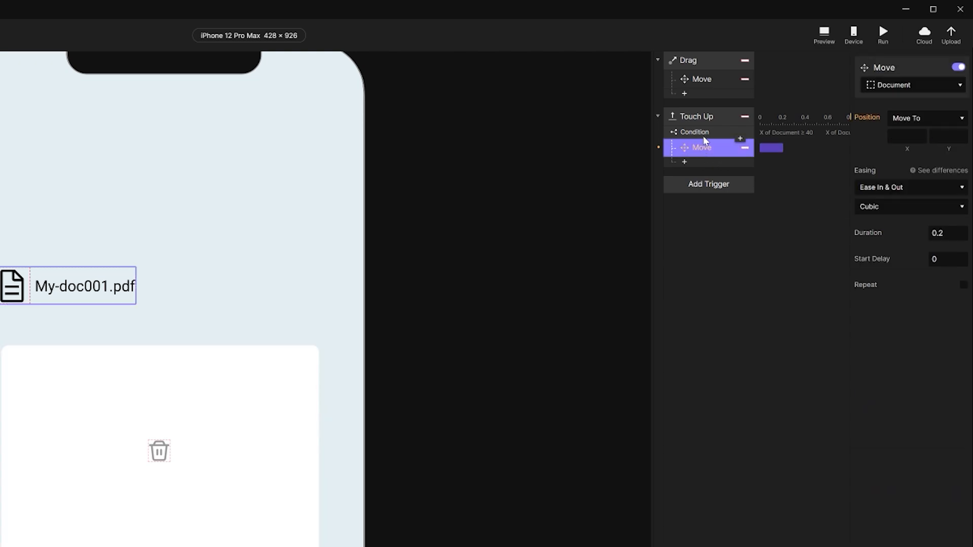
Add a third condition to the Touch Up trigger requiring the Document's Y to be greater than or equal to 323.
left_click(703, 133)
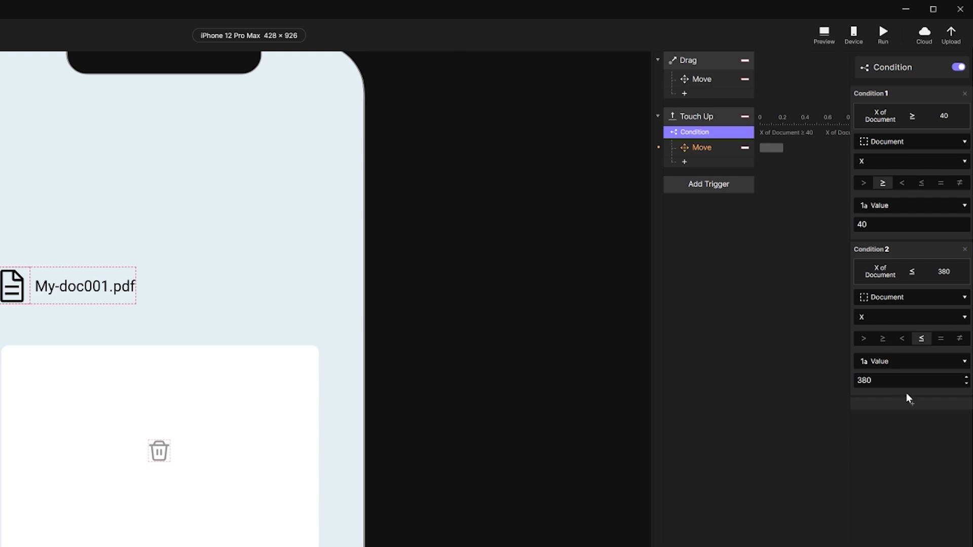
left_click(907, 405)
left_click(877, 456)
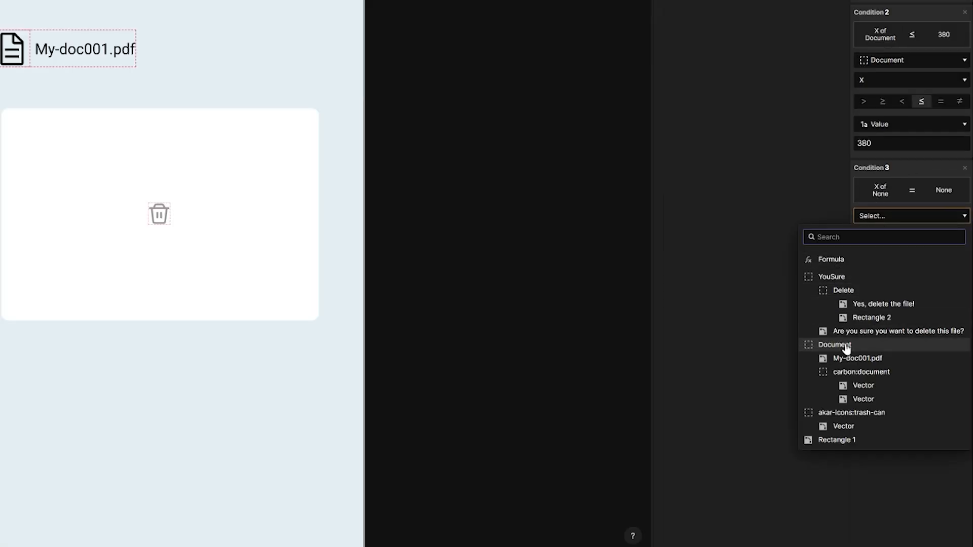
left_click(845, 349)
left_click(892, 237)
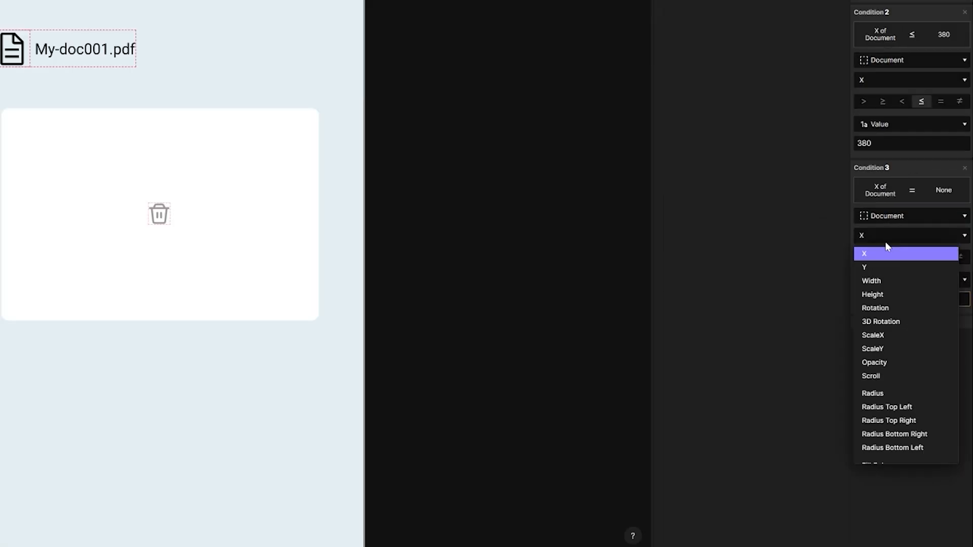
left_click(884, 270)
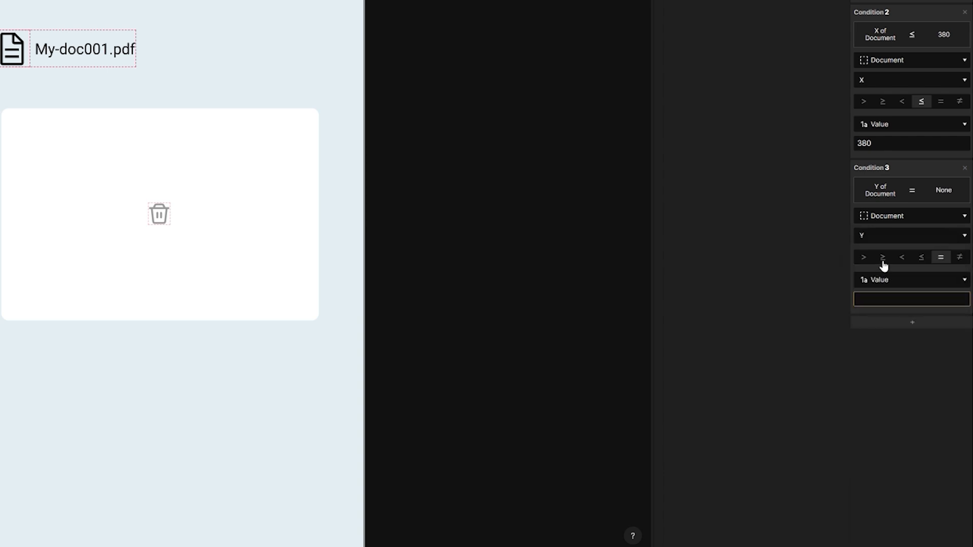
left_click(883, 258)
left_click(885, 303)
type("323")
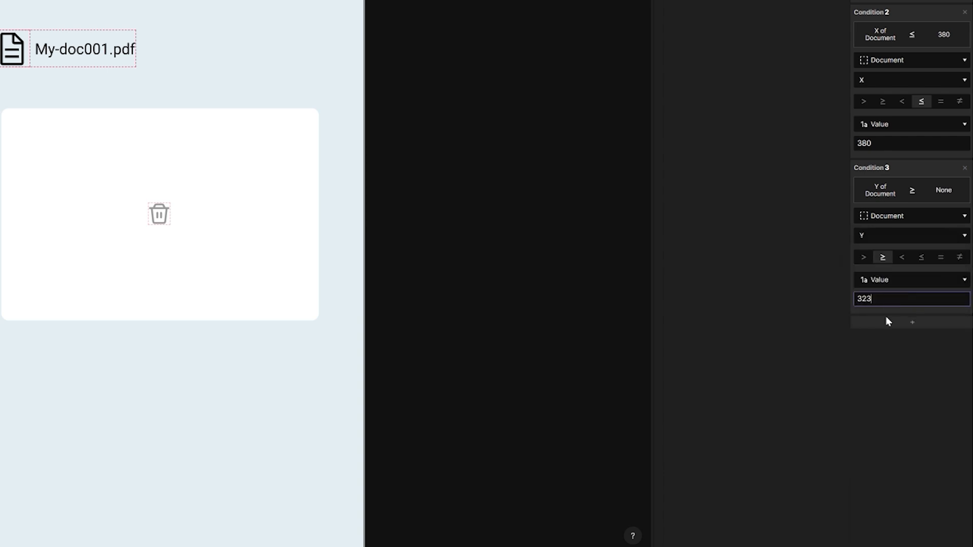
Add a fourth condition that compares the Document's Y using the less-than-or-equal operator.
left_click(900, 325)
left_click(883, 370)
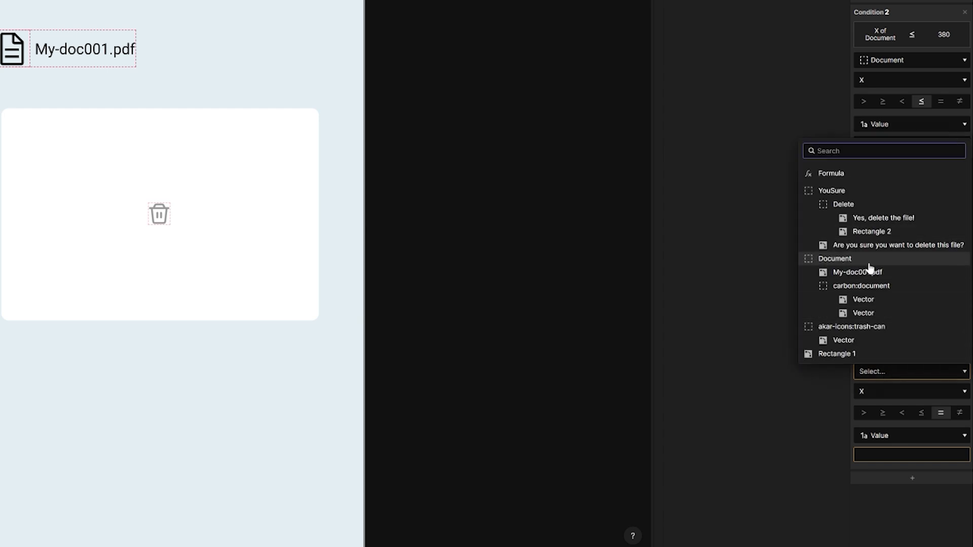
left_click(870, 267)
left_click(877, 395)
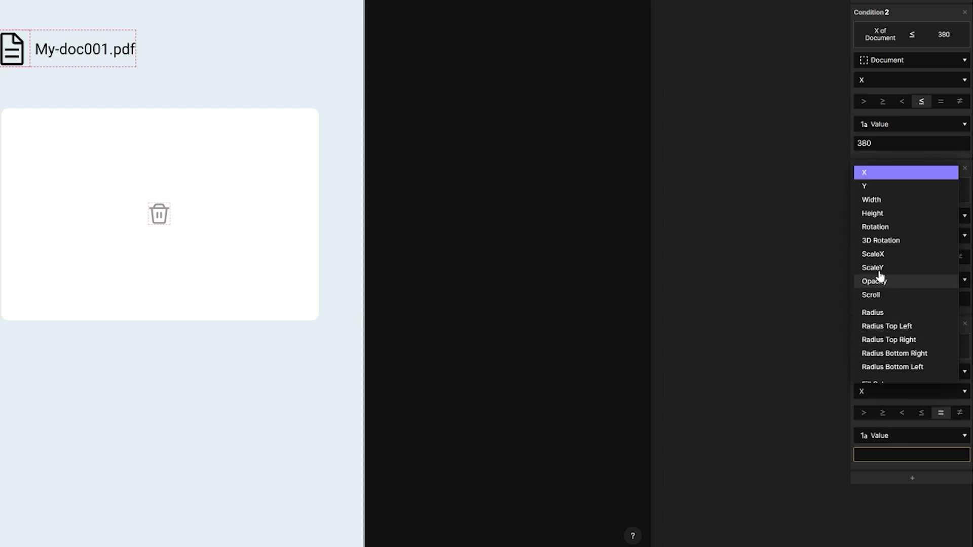
left_click(871, 186)
left_click(921, 413)
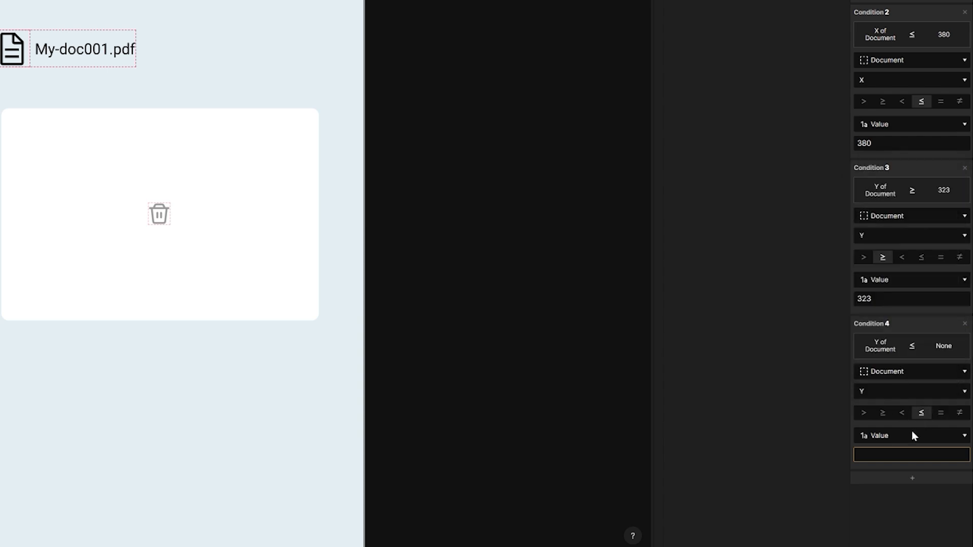
left_click(901, 455)
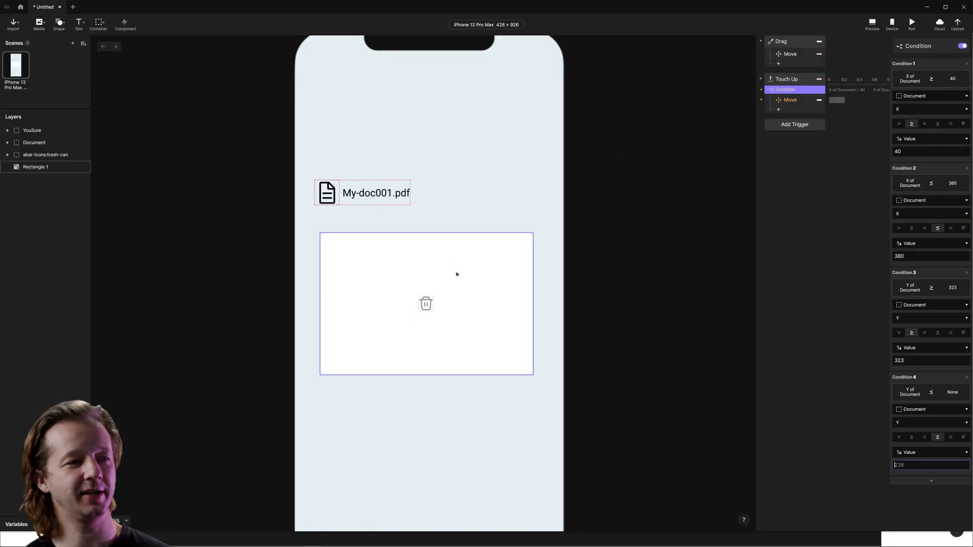
Check Rectangle 1's Y position at its lower-left origin point and set the fourth condition's value to 550.
left_click(532, 259)
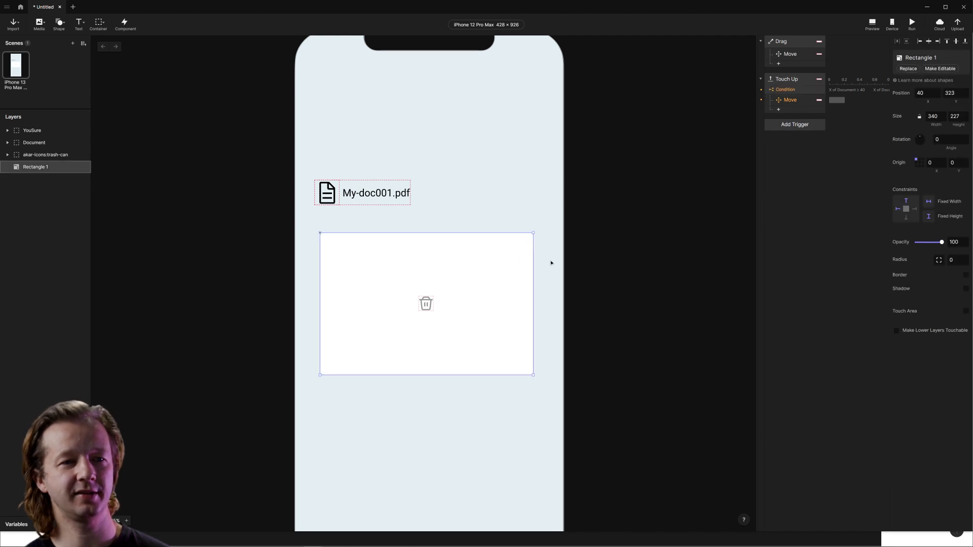
left_click(916, 166)
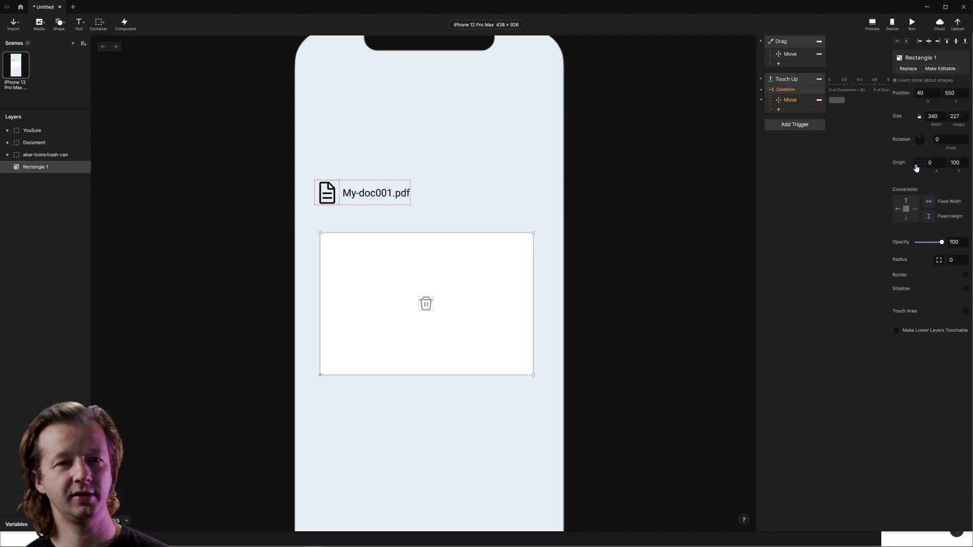
left_click(786, 90)
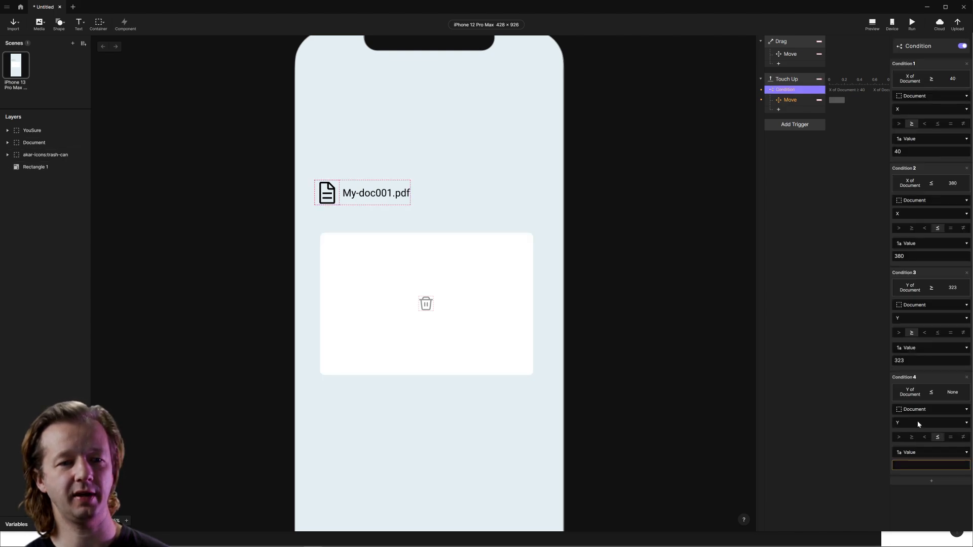
left_click(921, 463)
type("550")
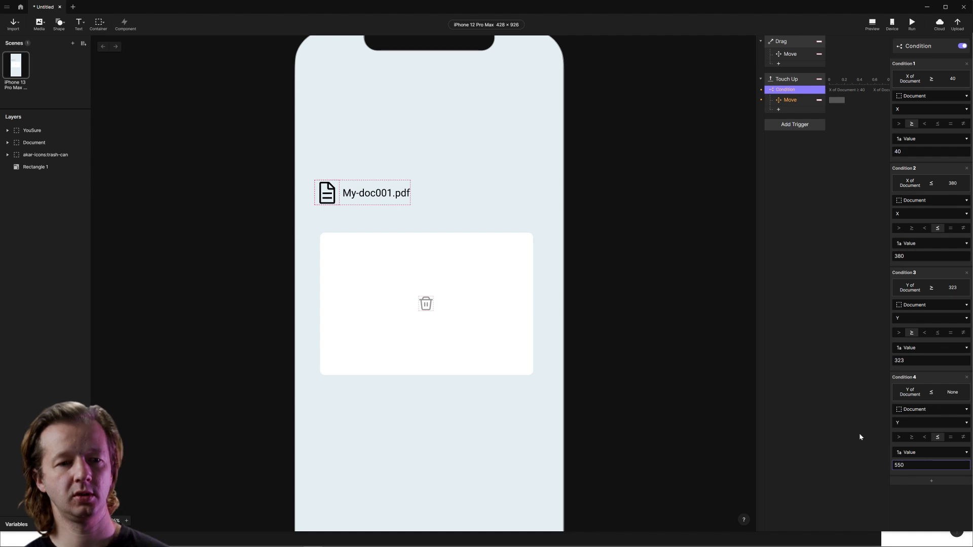
left_click(859, 432)
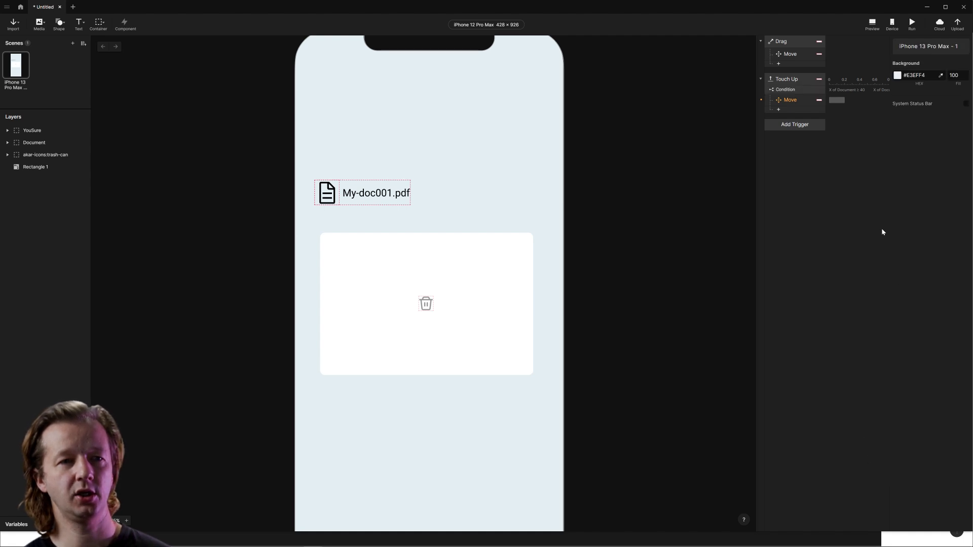
Preview moving the document onto the trash area, and return to the Touch Up trigger's Move response.
left_click(872, 21)
left_click_drag(123, 149, 169, 188)
left_click(805, 99)
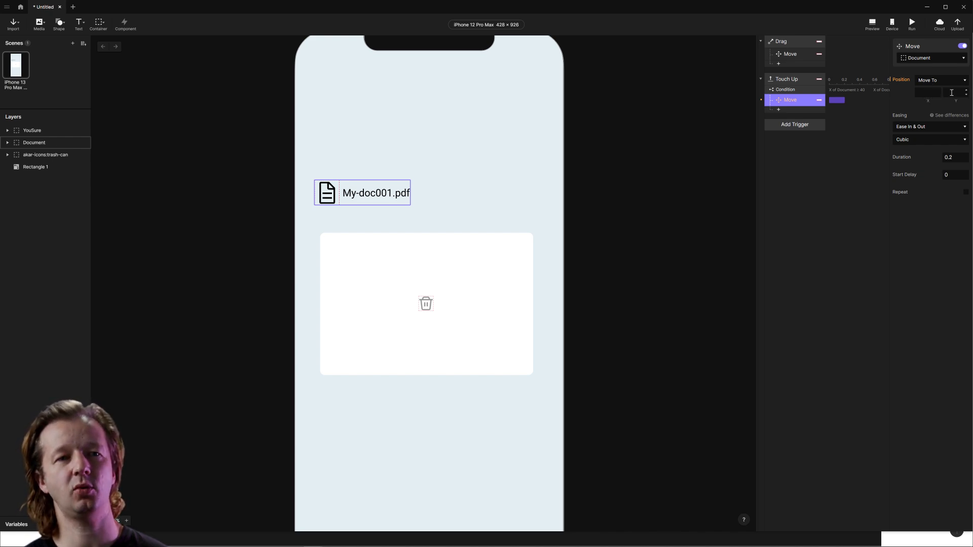
Set Rectangle 1's origin to its centre and set the Touch Up Move response's destination to X 210, Y 436.5.
left_click(443, 249)
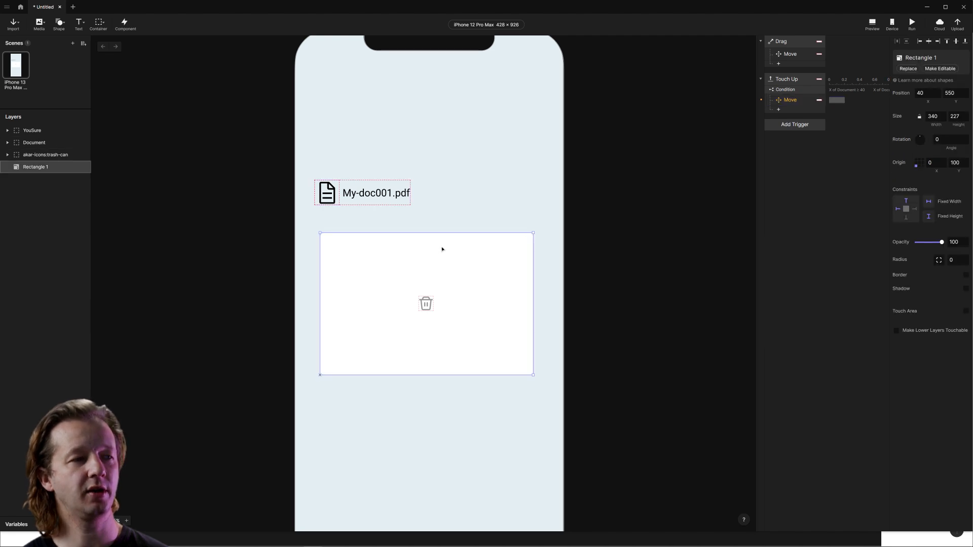
left_click(919, 166)
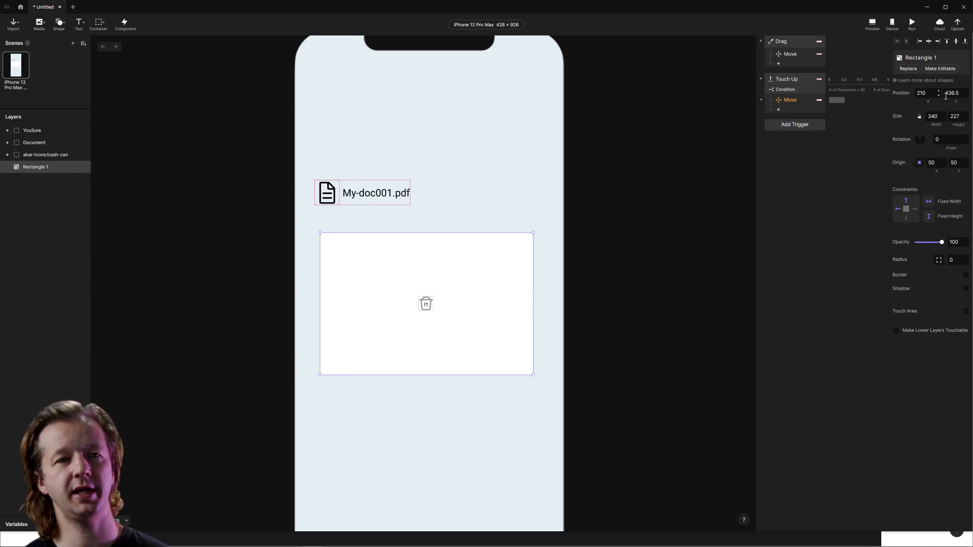
left_click(791, 100)
left_click(931, 93)
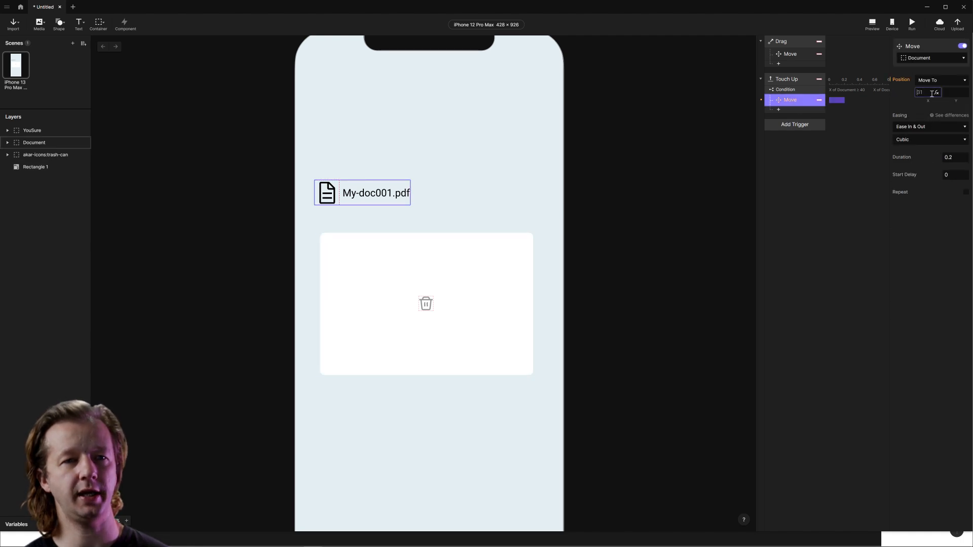
key("Tab")
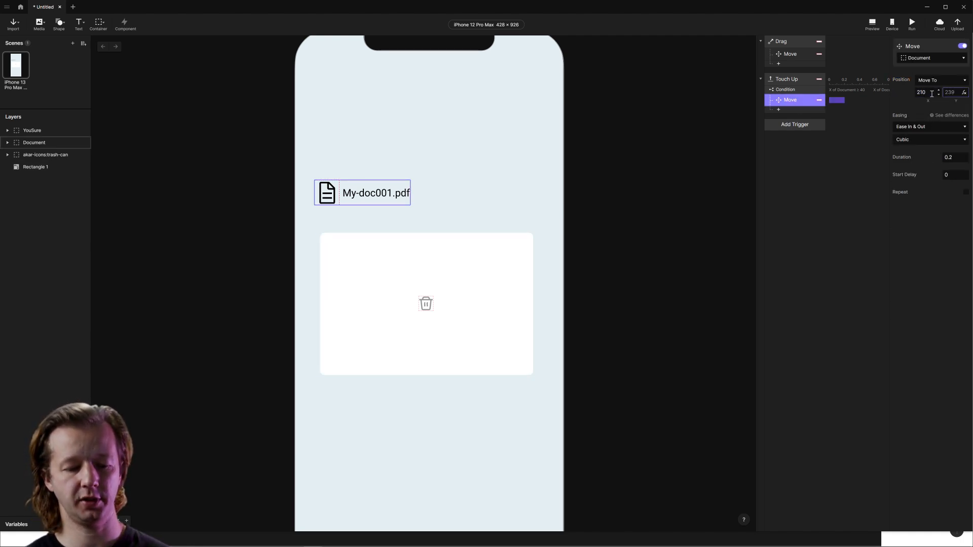
type("436.5")
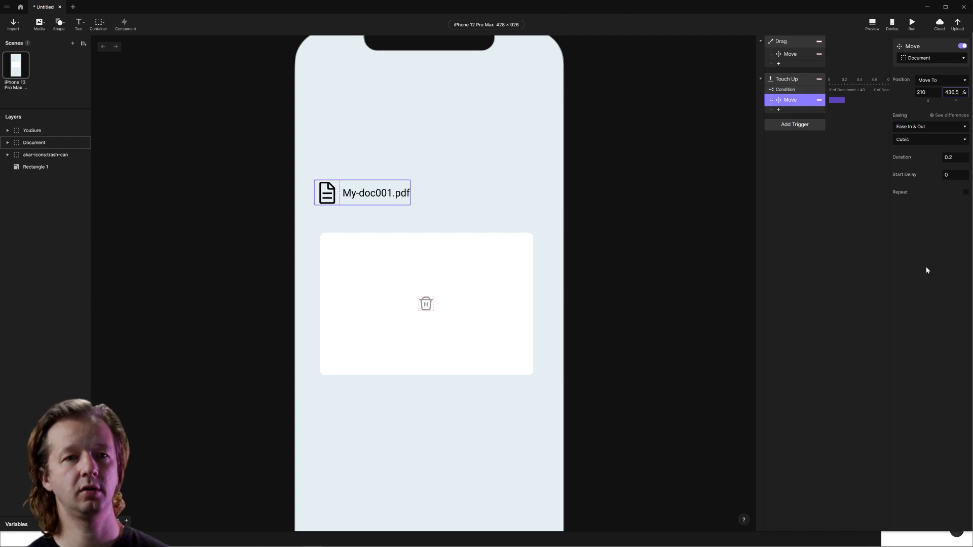
key("Return")
Preview the prototype and release the document inside the trash area to test the Move response.
left_click(872, 23)
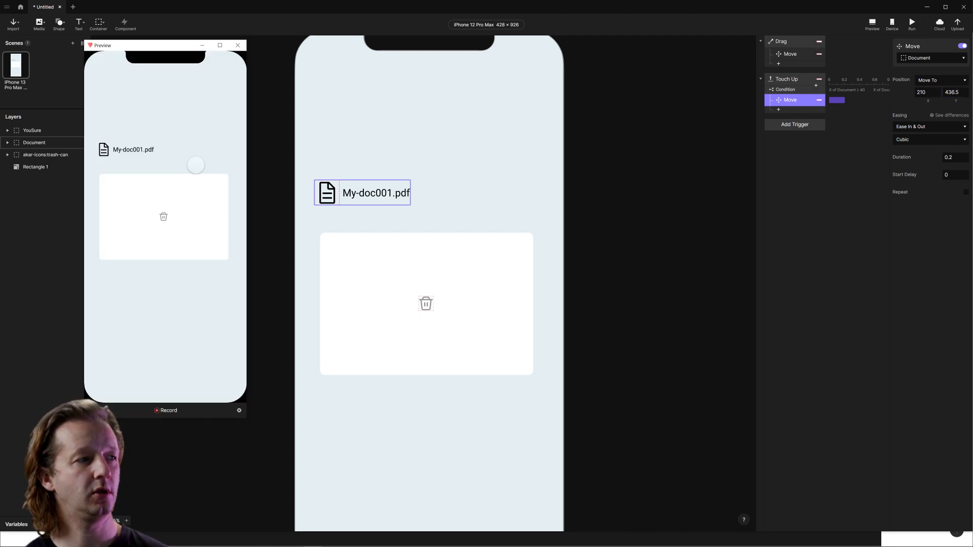
left_click_drag(126, 152, 165, 186)
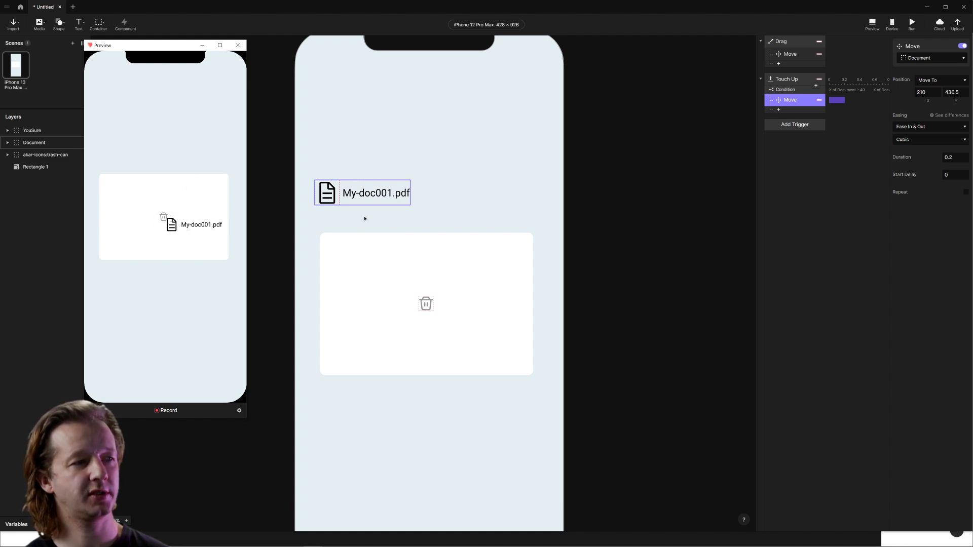
Set the Document's origin to its centre and test releasing it over the trash area in the preview again.
left_click(380, 199)
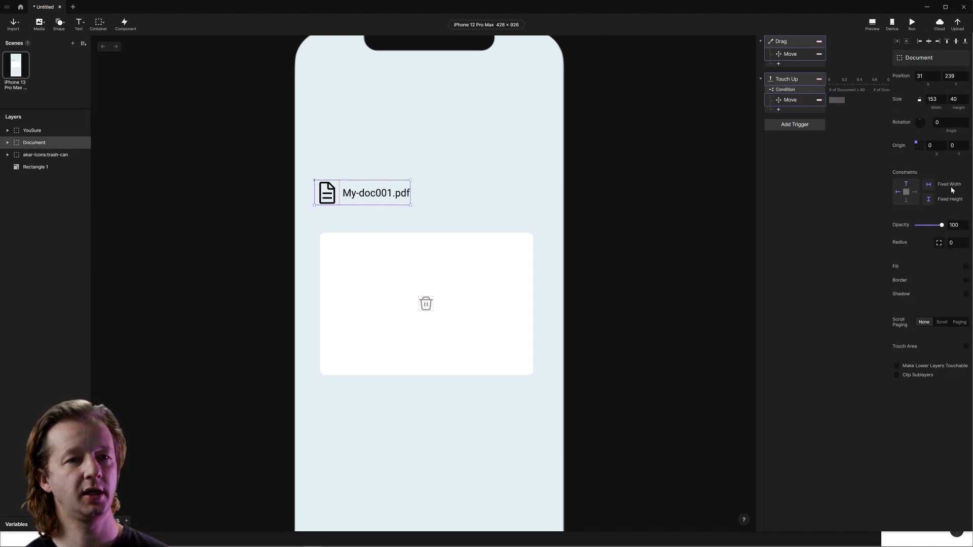
left_click(918, 145)
left_click(871, 26)
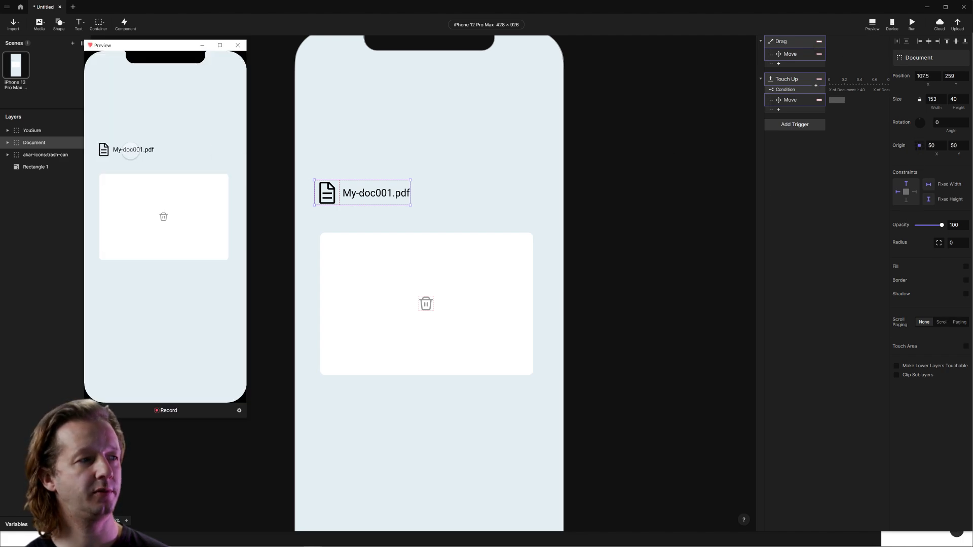
left_click_drag(131, 151, 148, 176)
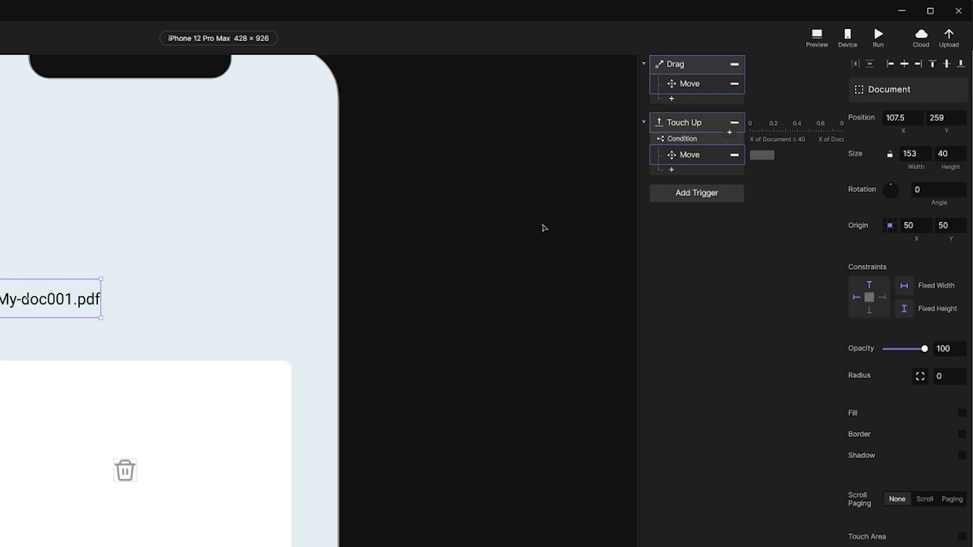
Add an Opacity response under the Touch Up condition that sets akar-icons:trash-can to 0.
left_click(544, 228)
left_click(729, 147)
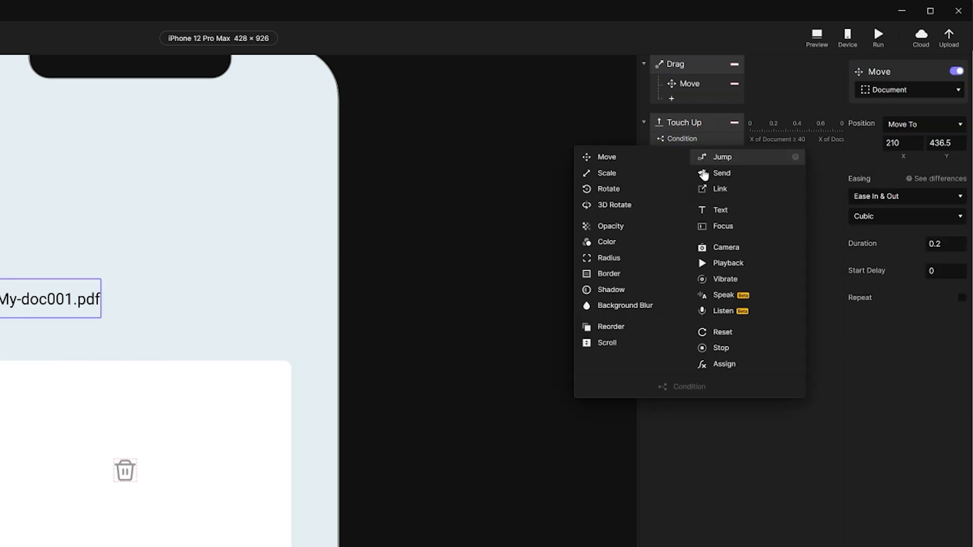
left_click(610, 226)
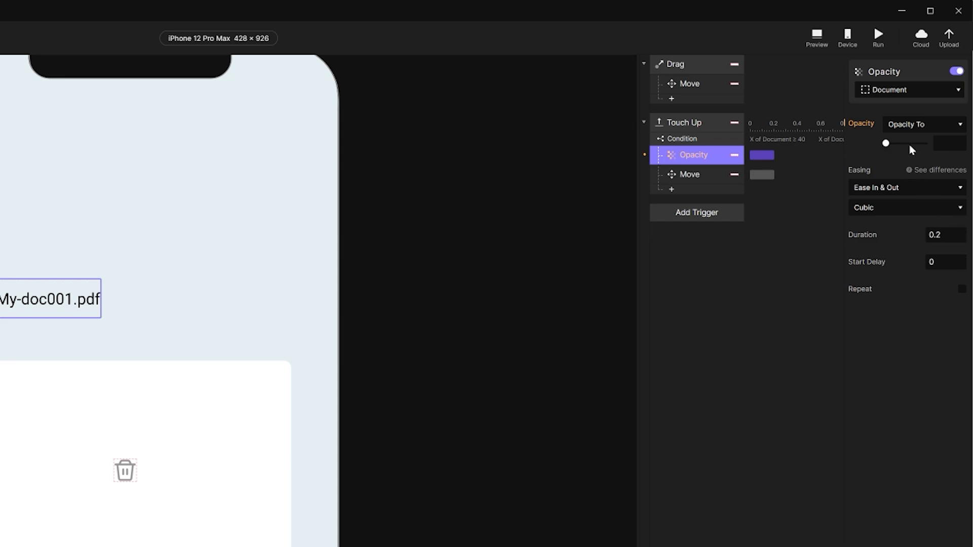
left_click(905, 94)
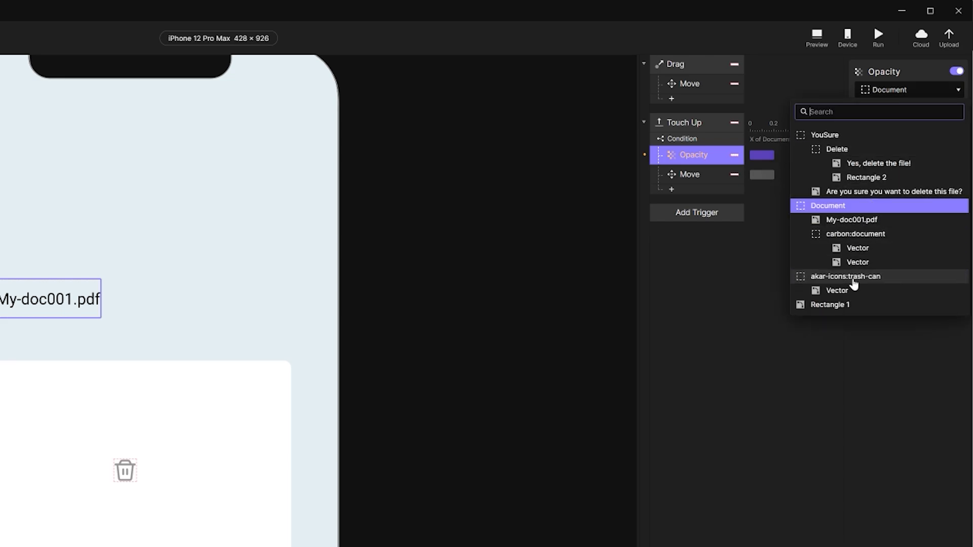
left_click(852, 277)
left_click(887, 144)
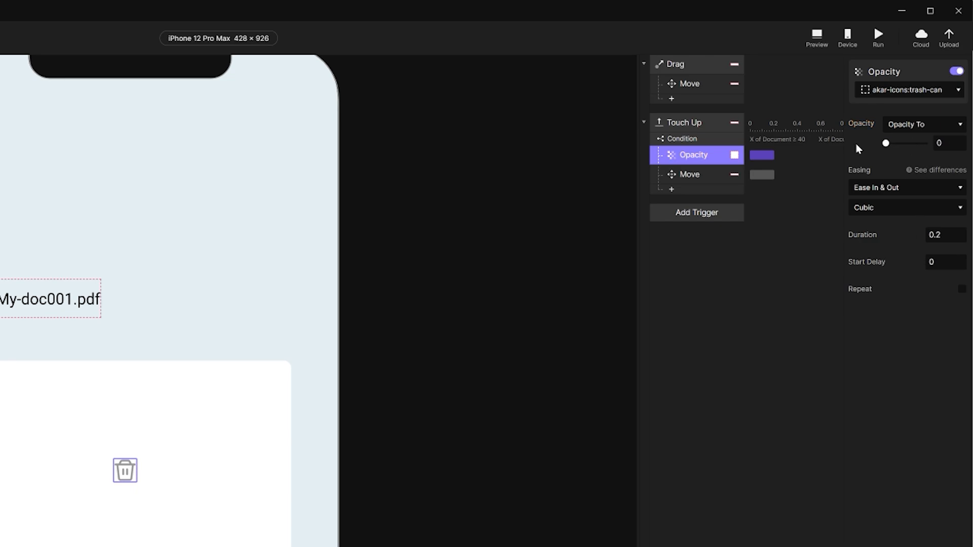
Preview the document drop on the trash area to check the trash icon's opacity change, and close the preview.
left_click(819, 36)
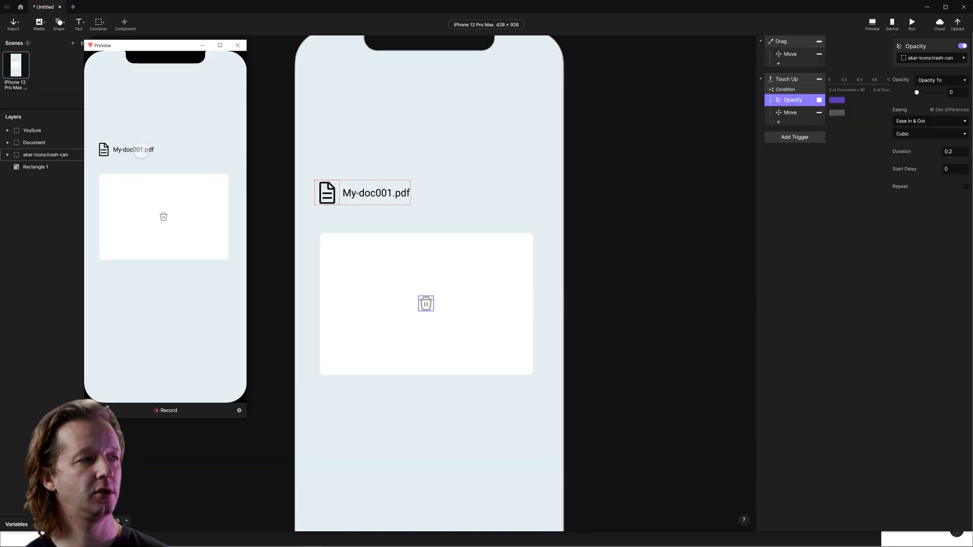
left_click_drag(141, 151, 180, 217)
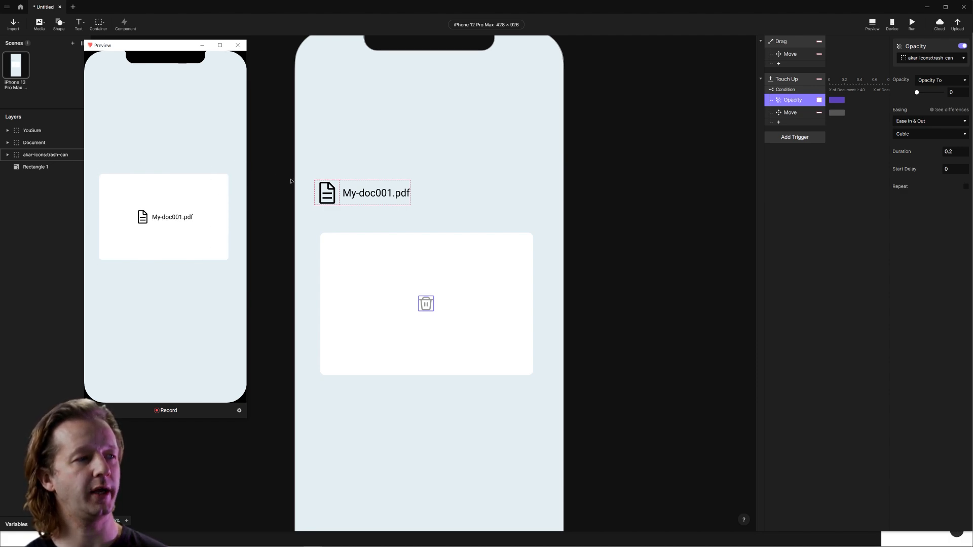
left_click(708, 161)
Add a Border response under the Touch Up condition and target it at Rectangle 1.
left_click(463, 255)
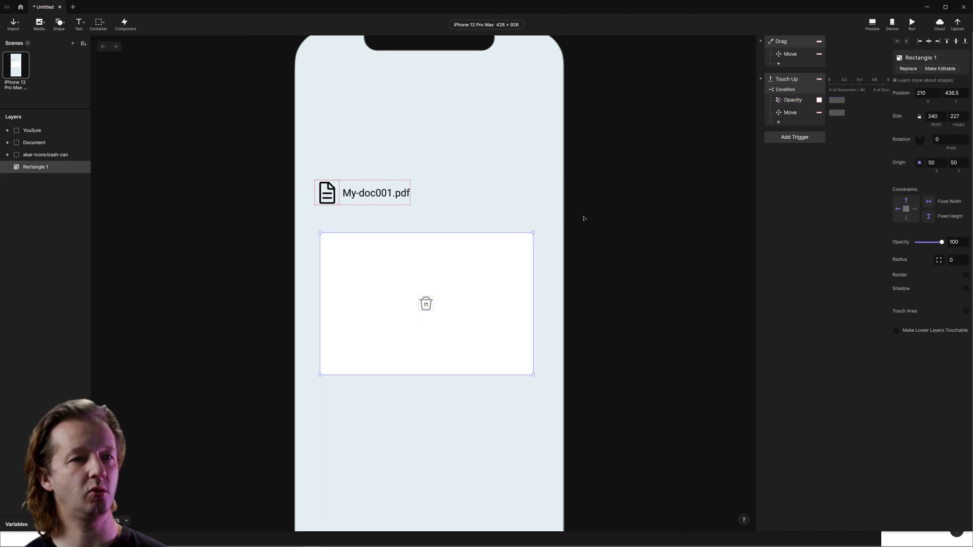
left_click(584, 217)
left_click(777, 123)
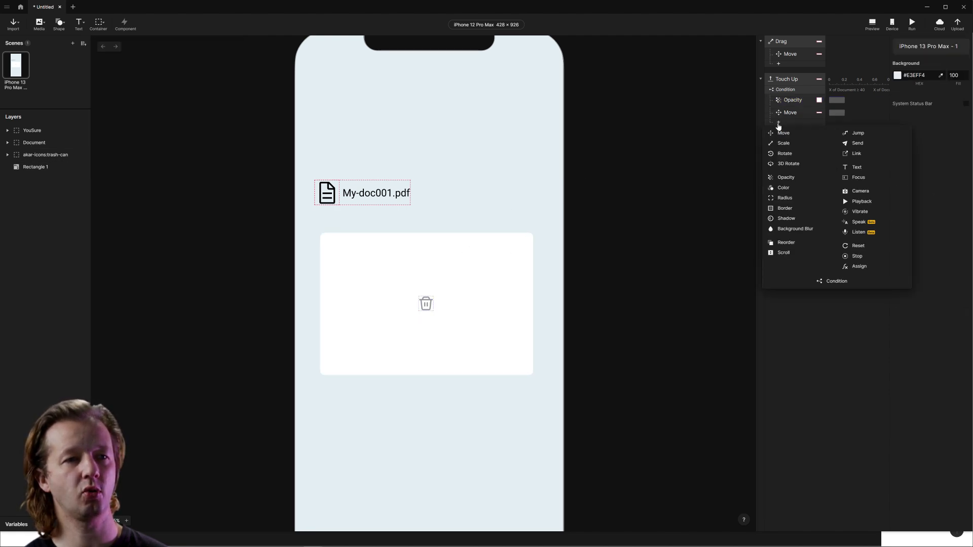
left_click(786, 210)
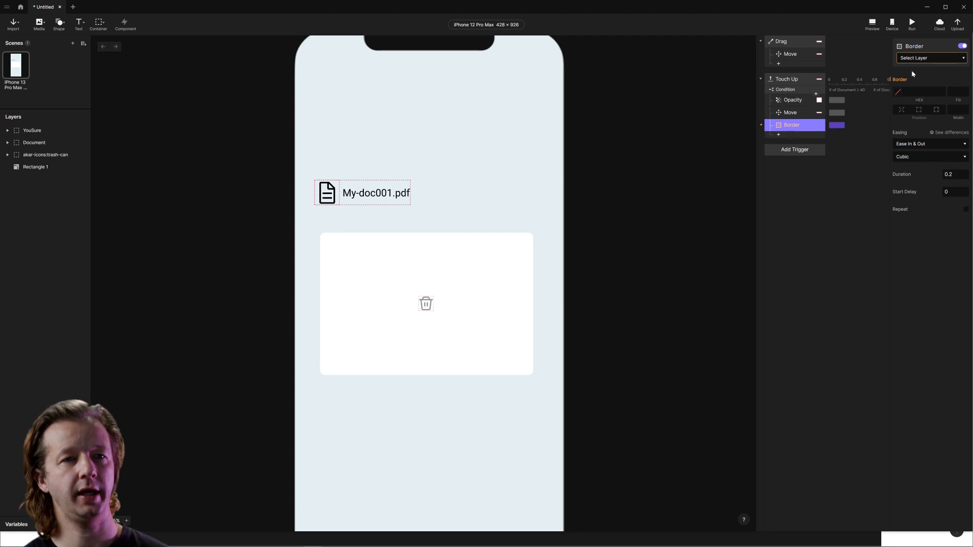
left_click(923, 58)
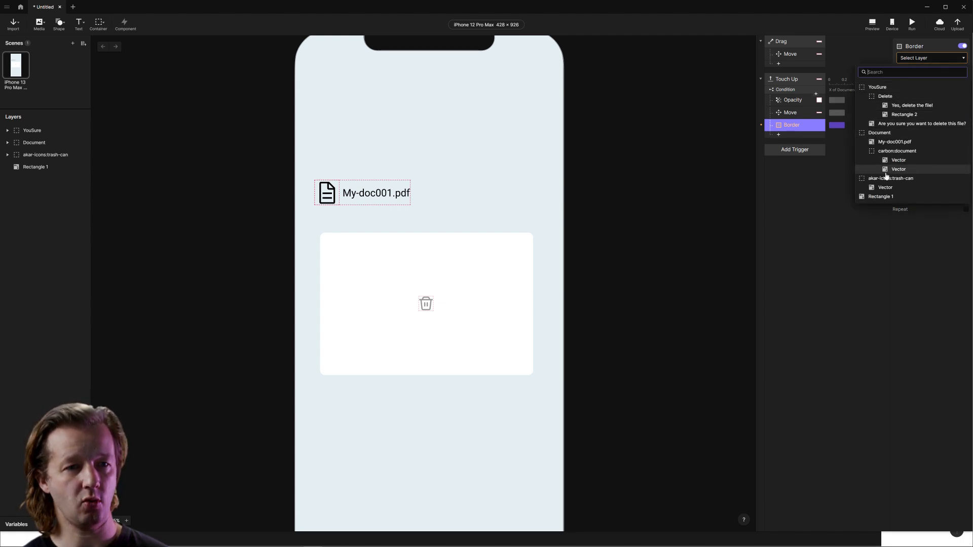
left_click(883, 196)
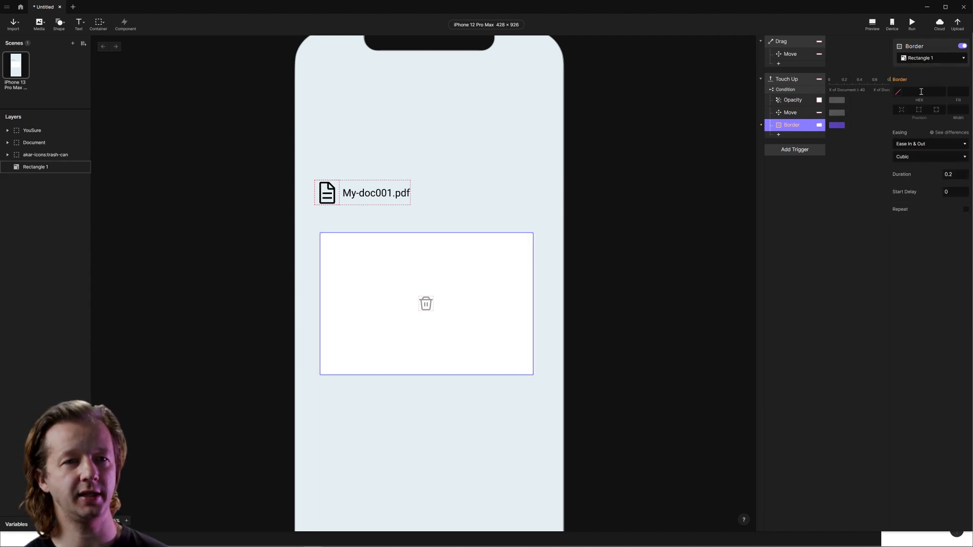
Set the Border response to red #CD0000 with 100 fill and a width of 2.
left_click(897, 91)
left_click_drag(865, 105, 885, 80)
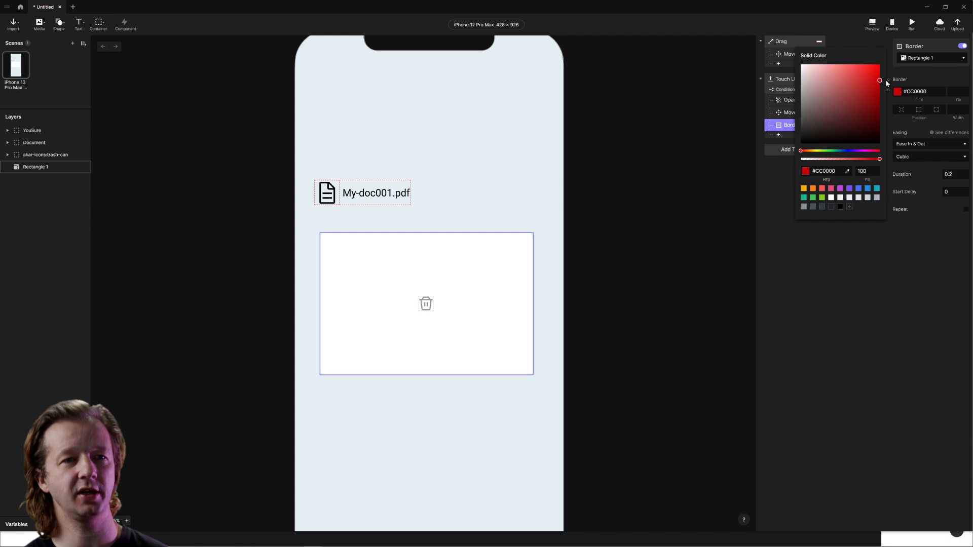
left_click(956, 93)
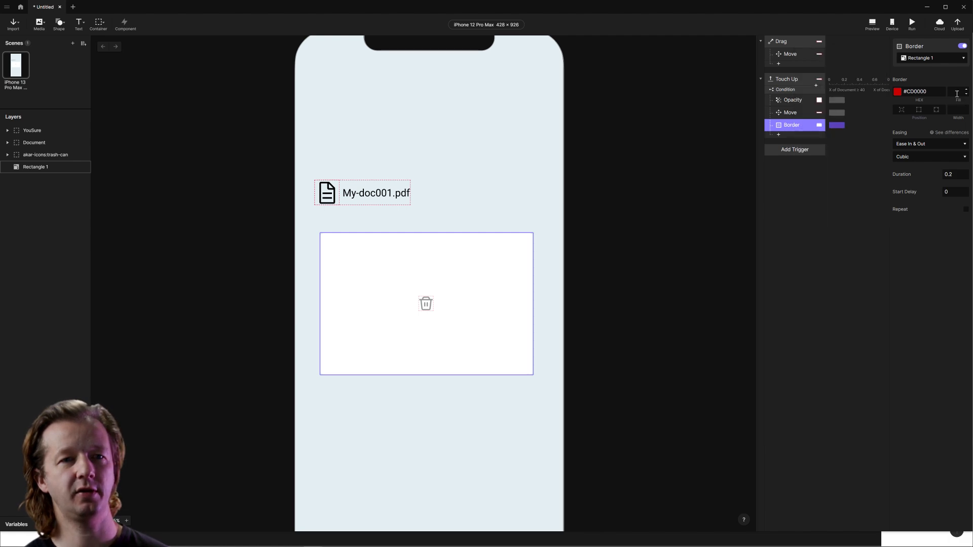
left_click(957, 92)
type("00")
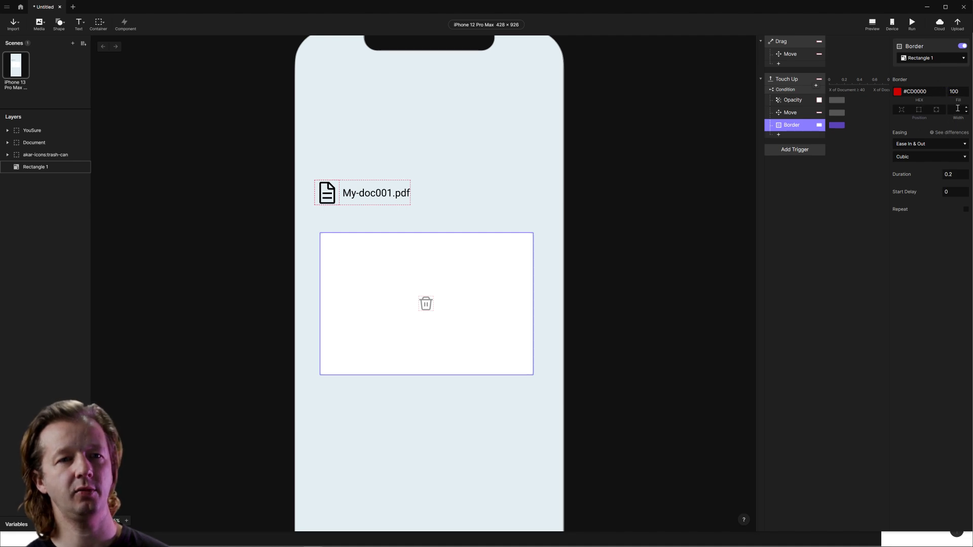
left_click(957, 108)
left_click(937, 246)
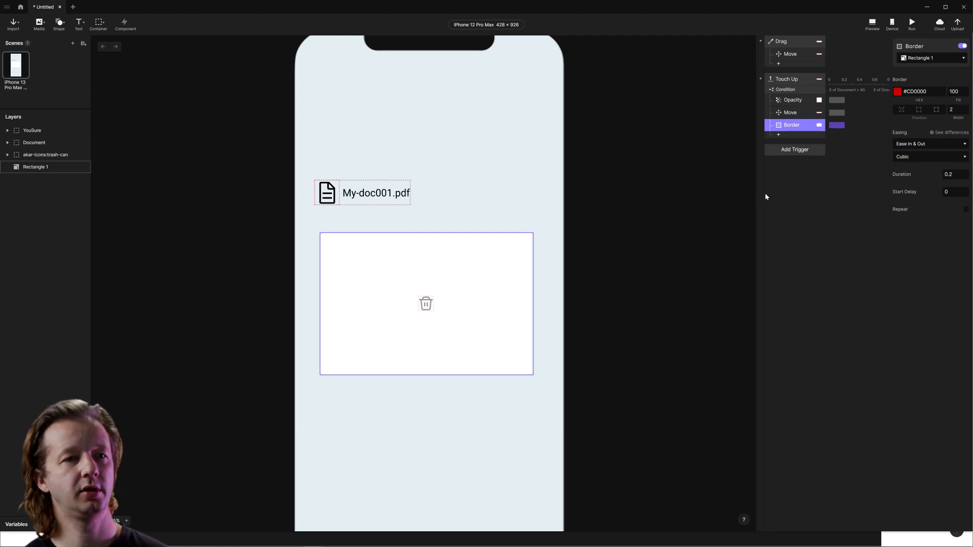
Preview dropping the document on the trash area to check the border change, and close the preview.
left_click(911, 23)
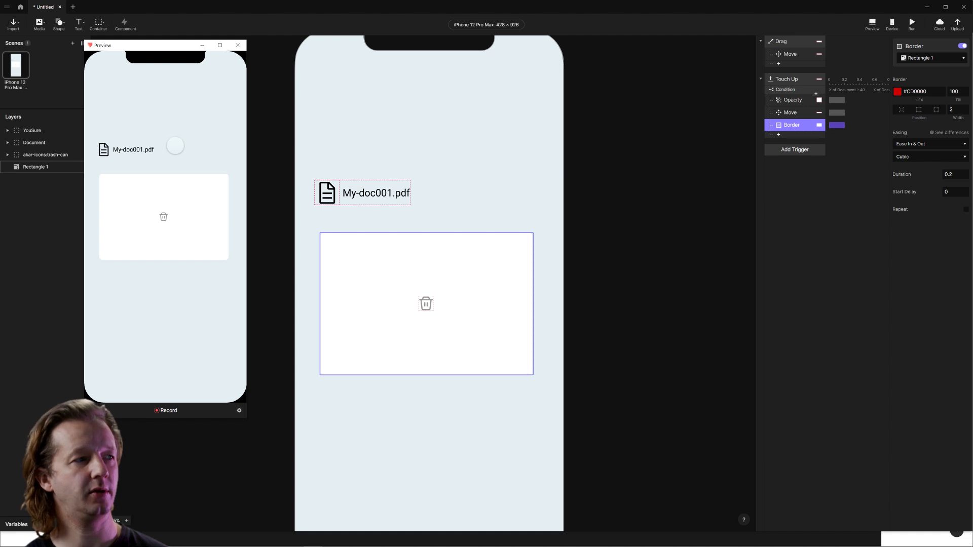
left_click_drag(114, 148, 213, 192)
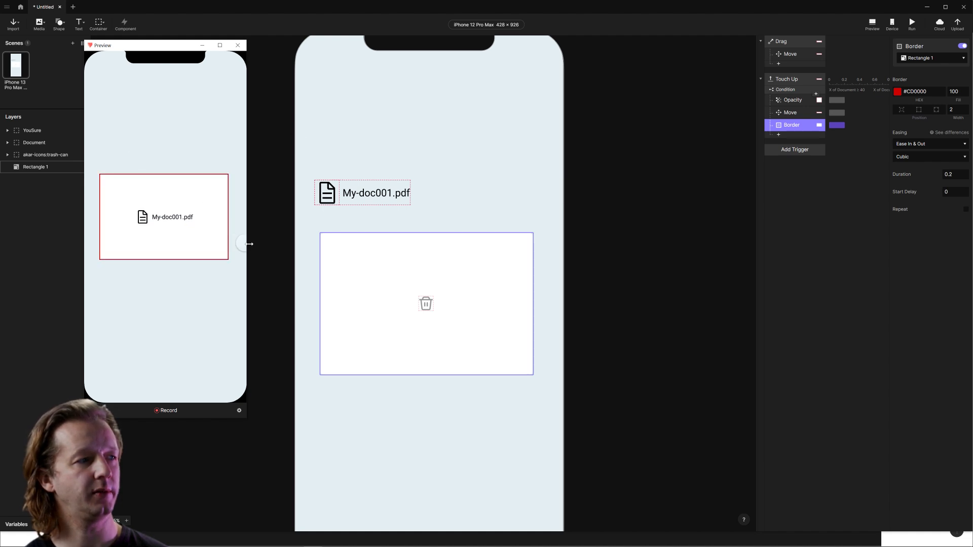
left_click_drag(165, 222, 189, 181)
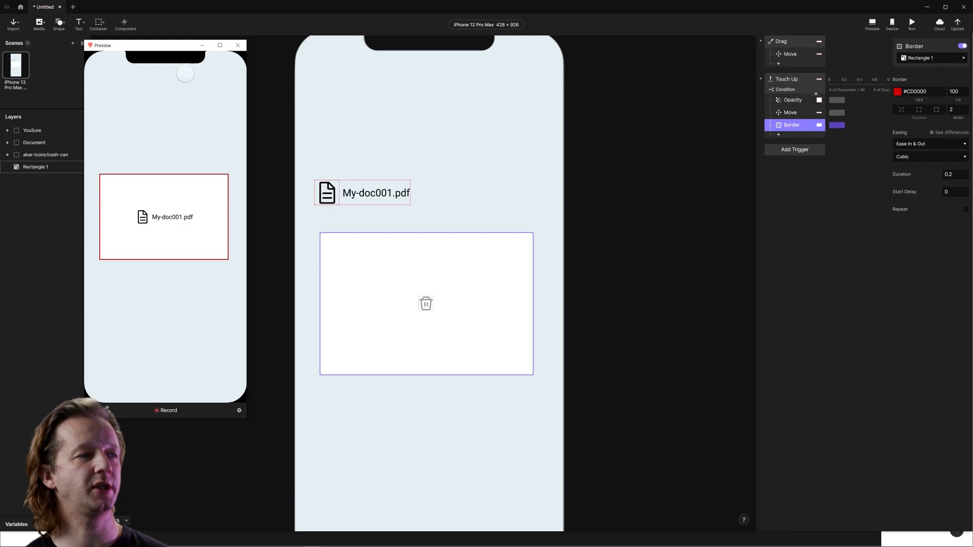
left_click(237, 45)
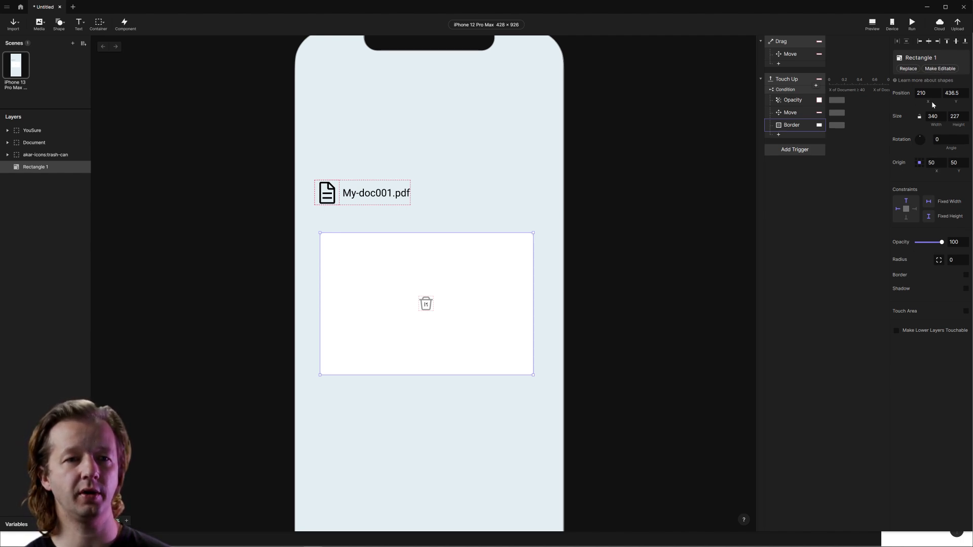
Make Rectangle 1 editable, set its origin to the centre and move it back around the trash icon.
left_click(943, 69)
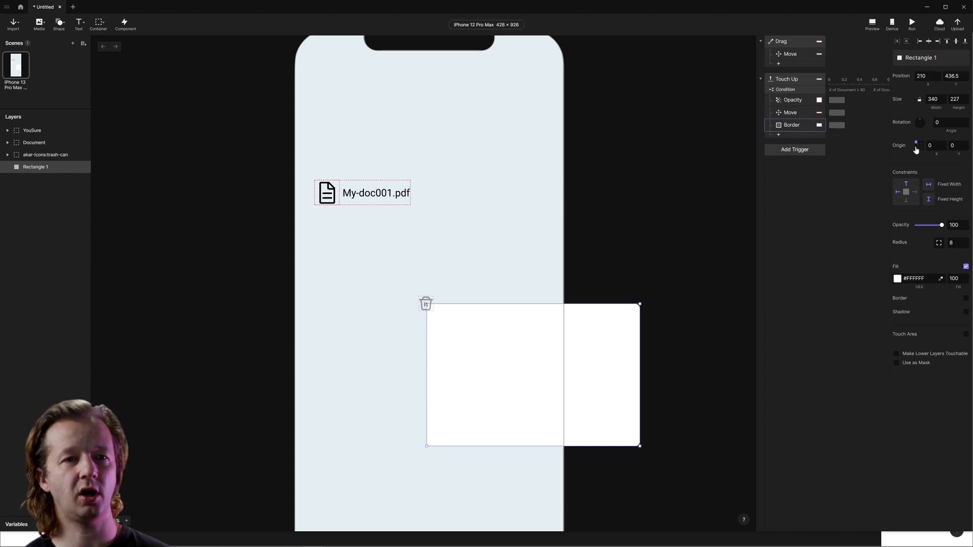
left_click(919, 146)
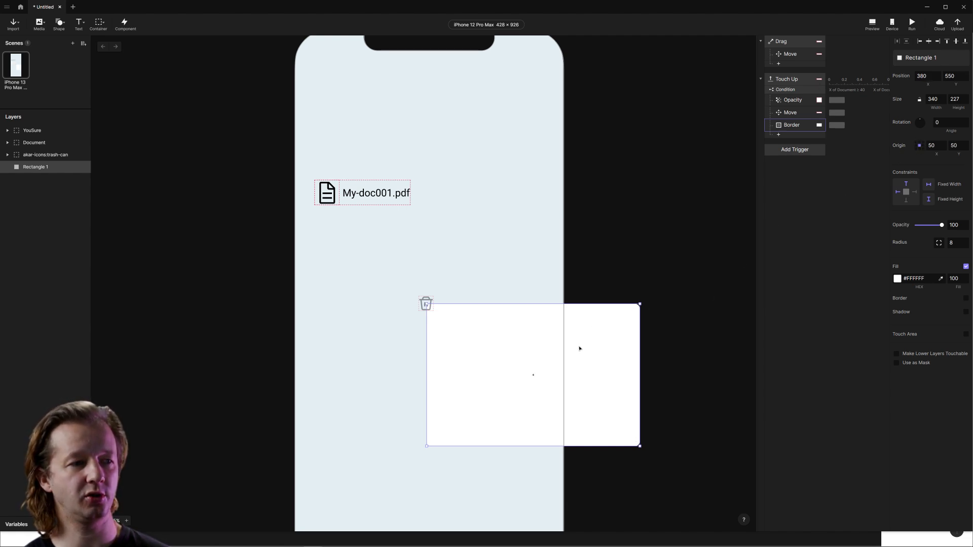
left_click_drag(579, 347, 473, 275)
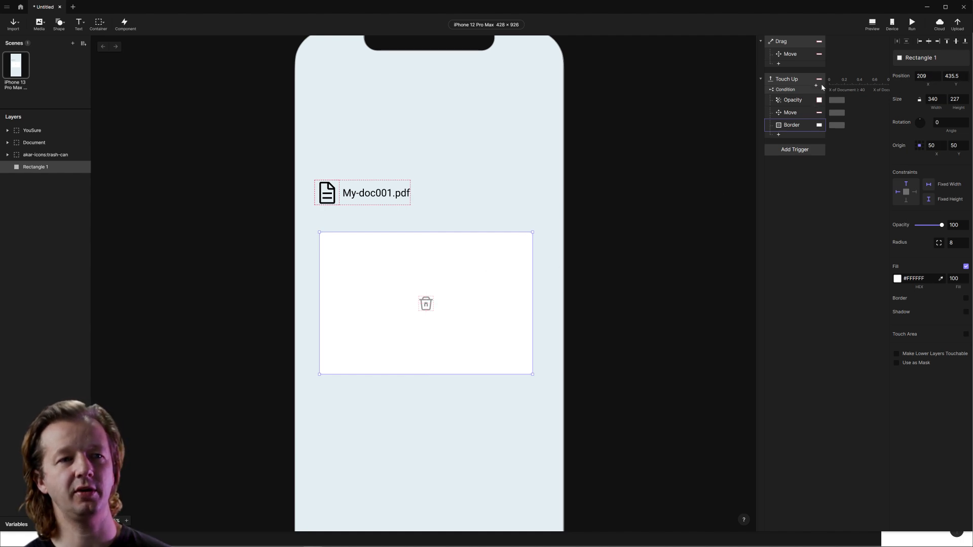
Review the Touch Up condition's values and restore Rectangle 1 to position 40, 323 with its origin at 0, 0.
left_click(788, 89)
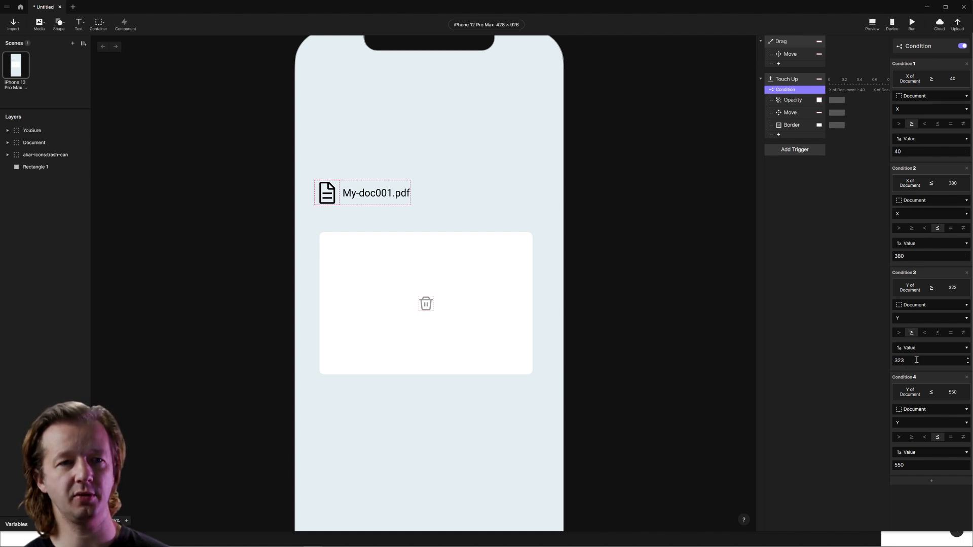
left_click(450, 276)
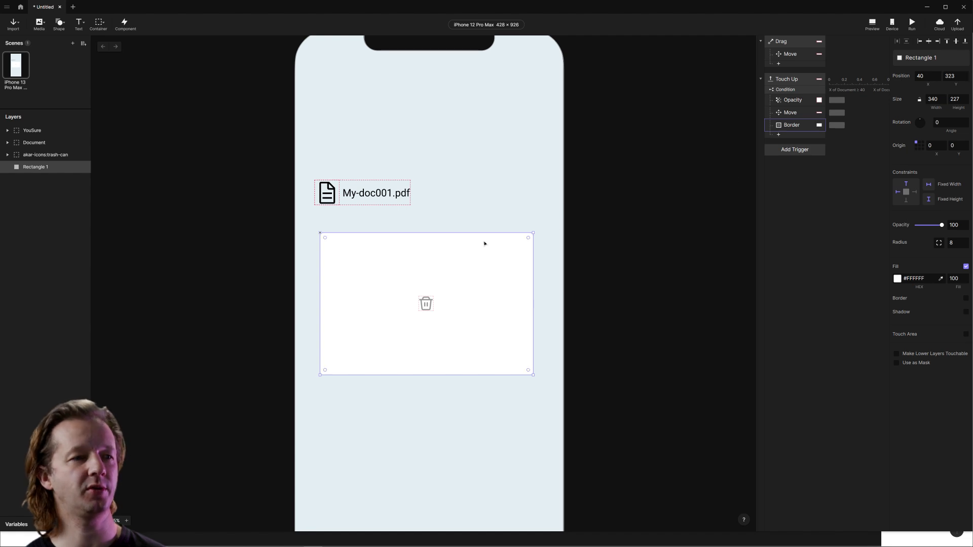
left_click(657, 198)
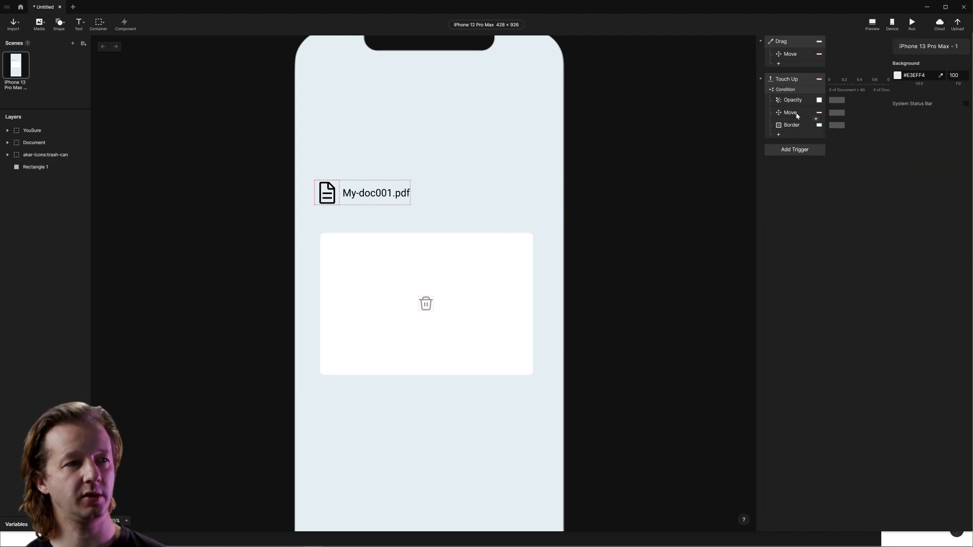
Preview releasing the document near the upper edge of the trash area to check the rounded border, and close the preview.
left_click(873, 26)
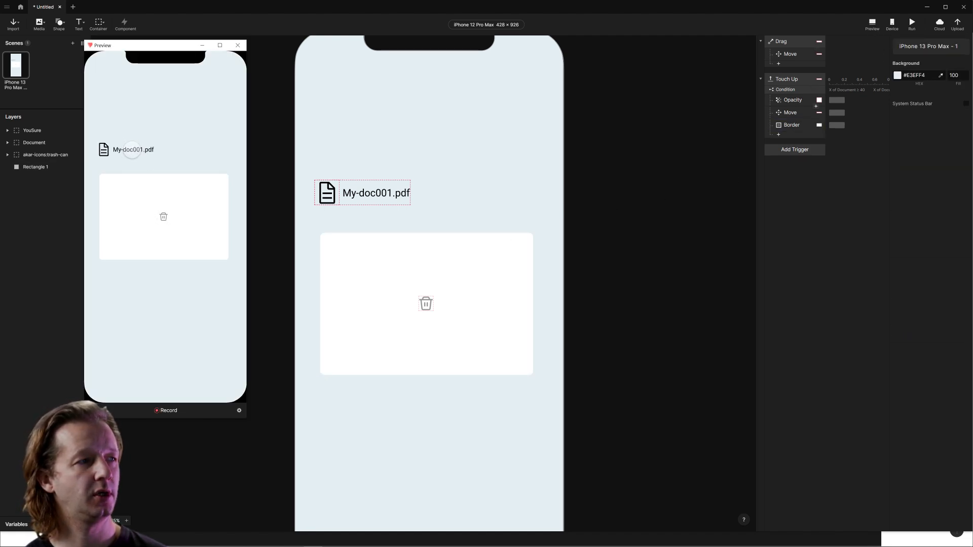
left_click_drag(133, 151, 170, 189)
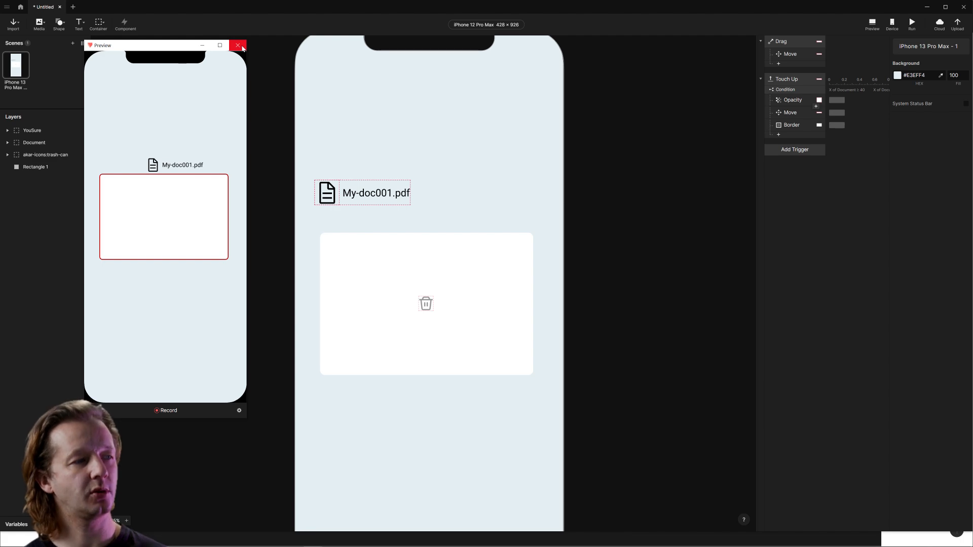
left_click(242, 47)
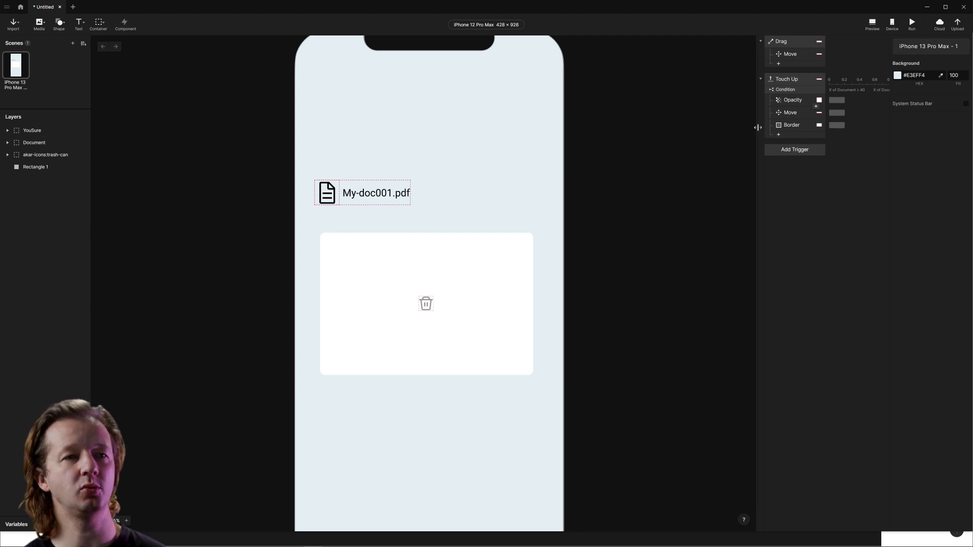
Add an Opacity response under the Touch Up condition that sets the YouSure layer to 100.
left_click(778, 135)
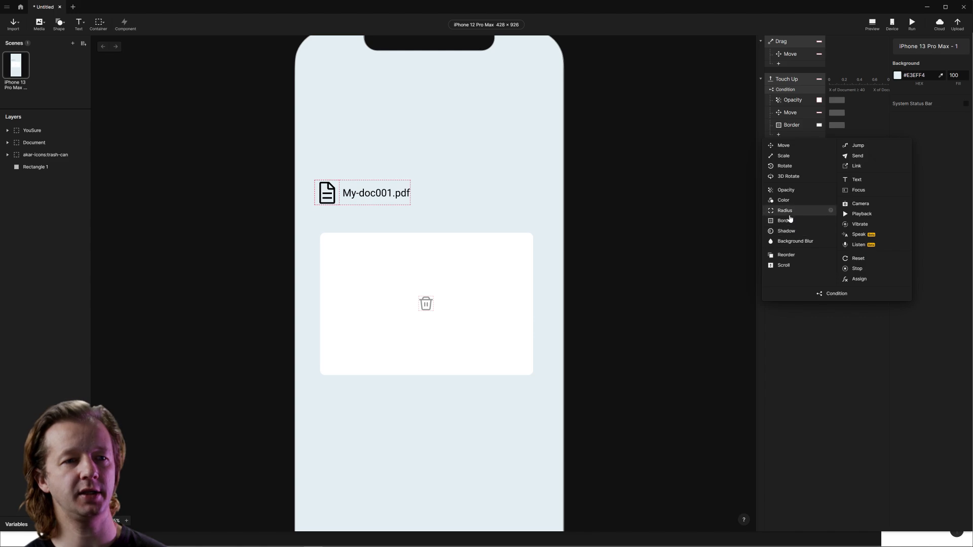
left_click(793, 190)
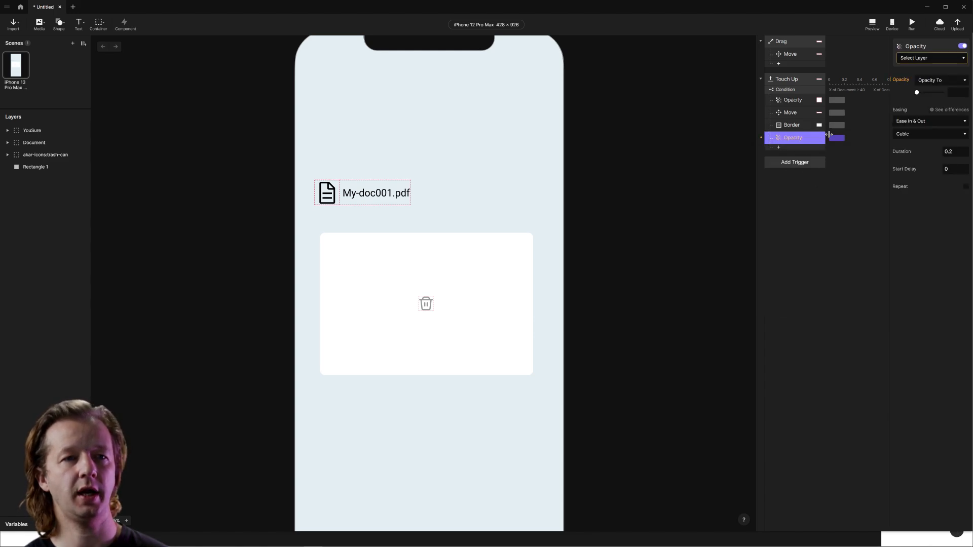
left_click(915, 59)
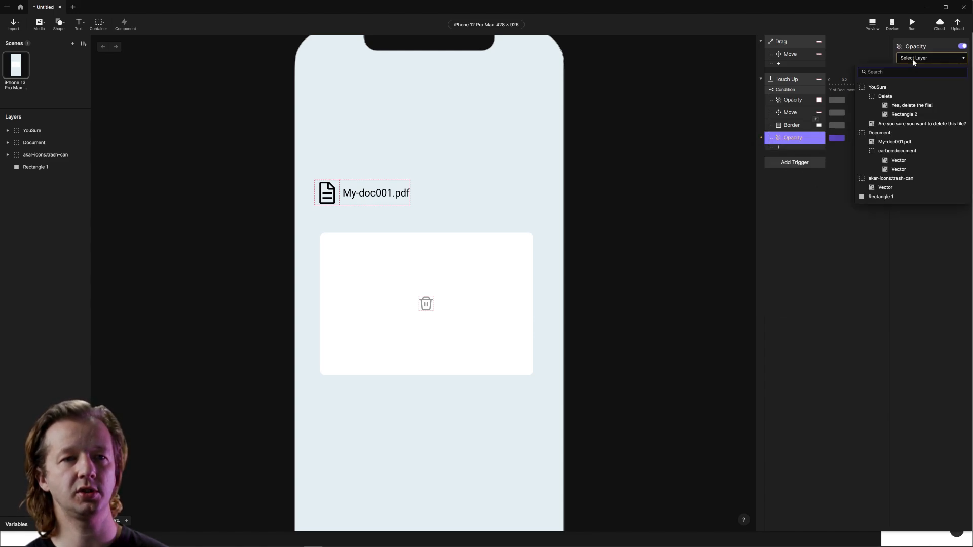
left_click(886, 90)
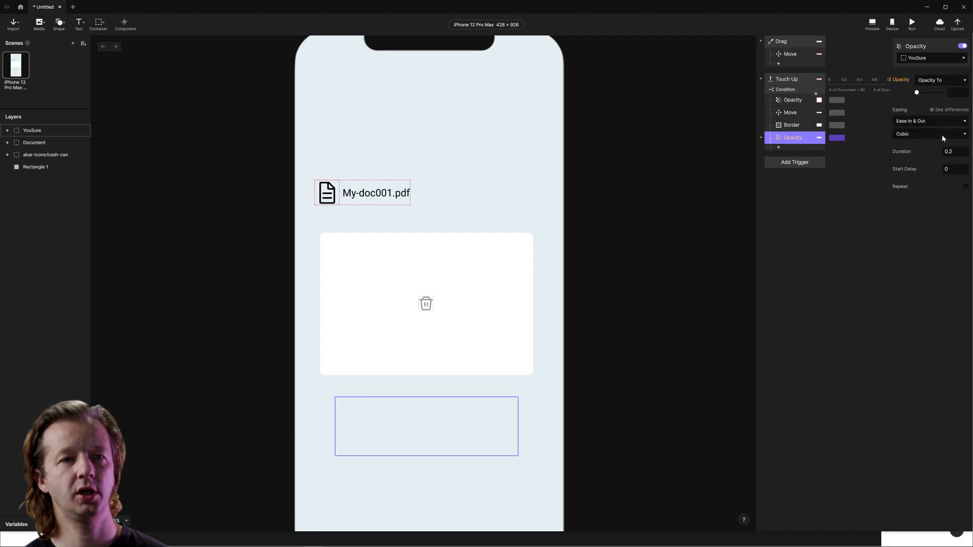
left_click_drag(920, 93, 942, 92)
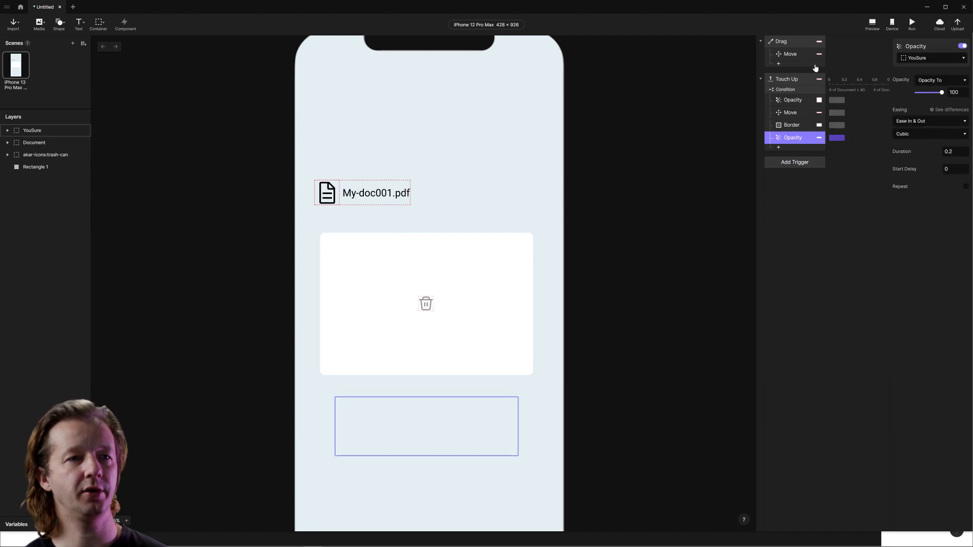
Preview dropping the document on the trash area to check the delete confirmation's appearance, and close the preview.
left_click(872, 24)
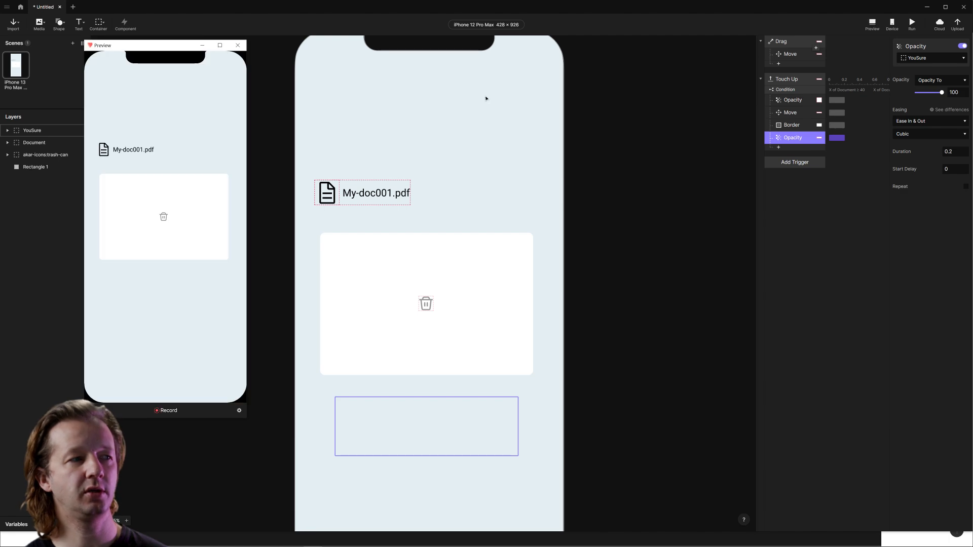
left_click_drag(151, 157, 167, 185)
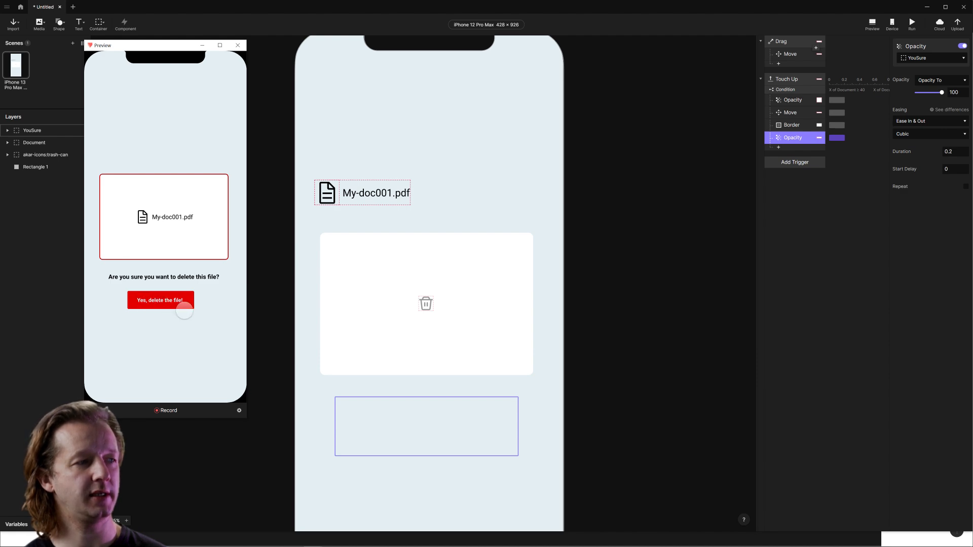
left_click(237, 46)
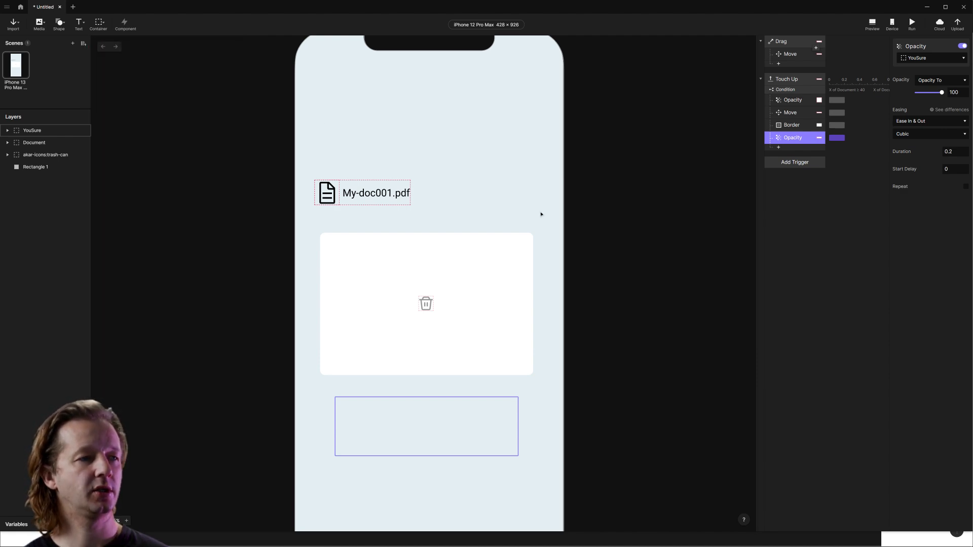
Add a Tap trigger and assign it to the Delete container inside YouSure.
left_click(593, 326)
left_click_drag(594, 326, 590, 242)
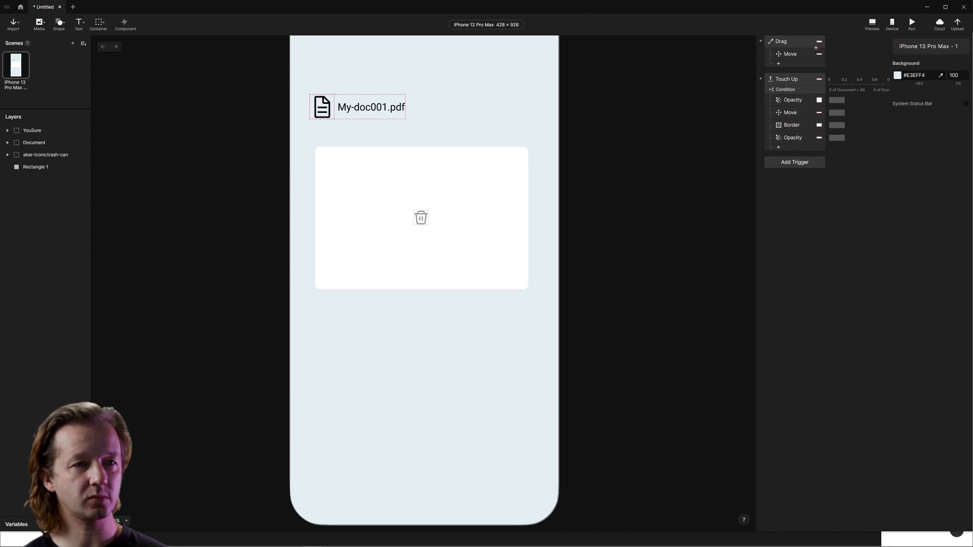
left_click(790, 164)
left_click(785, 183)
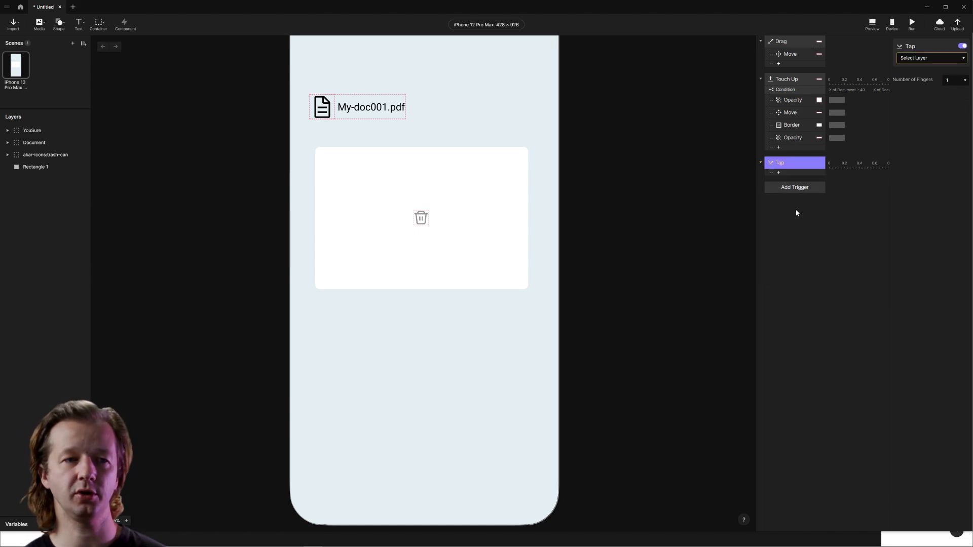
left_click(926, 59)
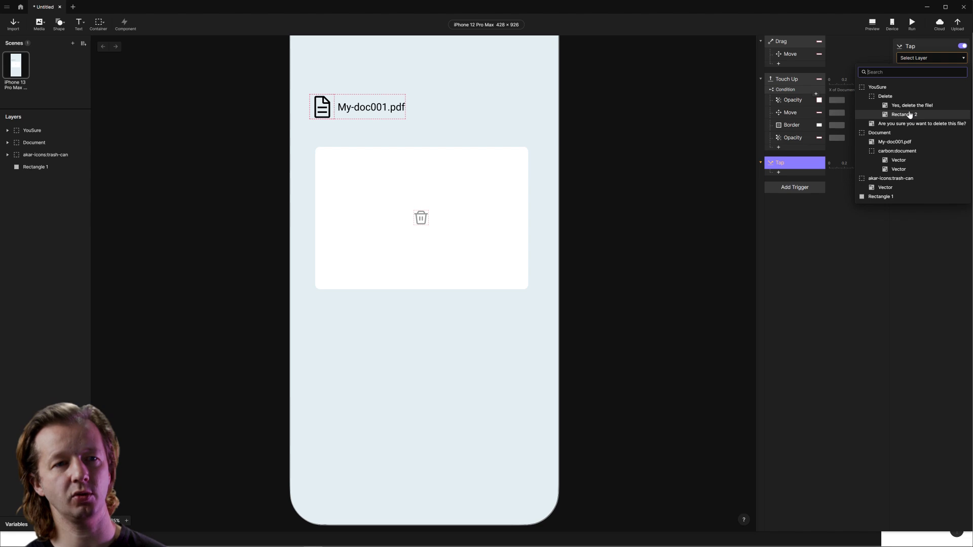
left_click(894, 98)
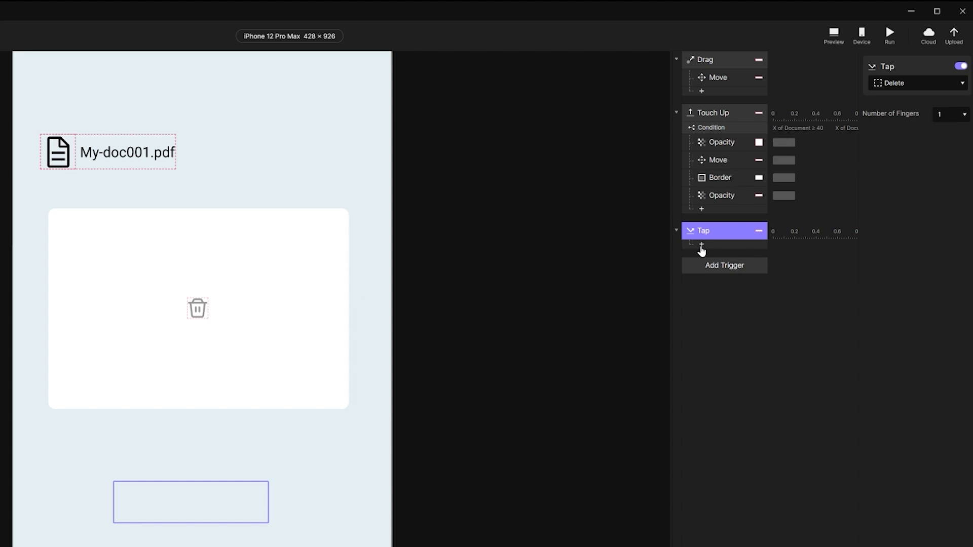
Add an Opacity response to the Delete container's Tap trigger that sets the akar-icons:trash-can layer to 0.
left_click(701, 246)
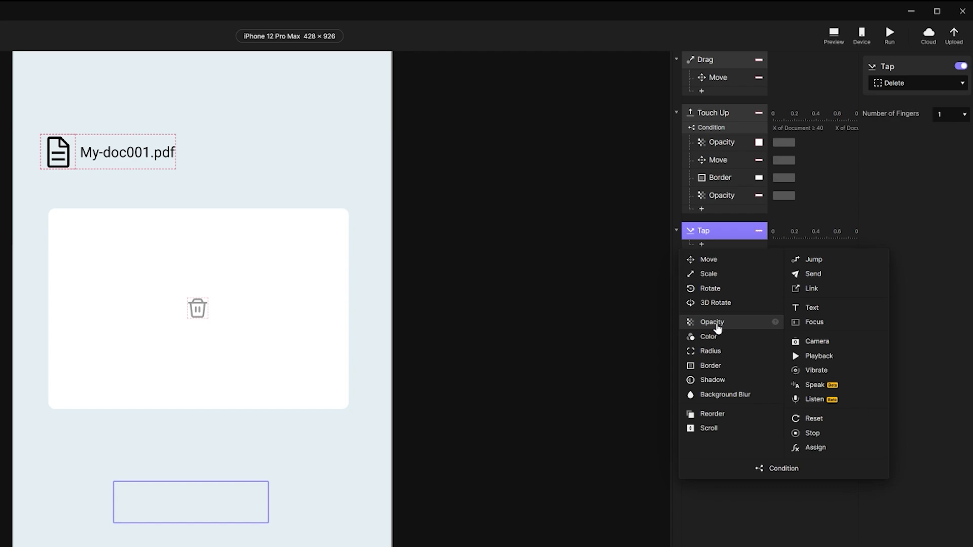
left_click(717, 324)
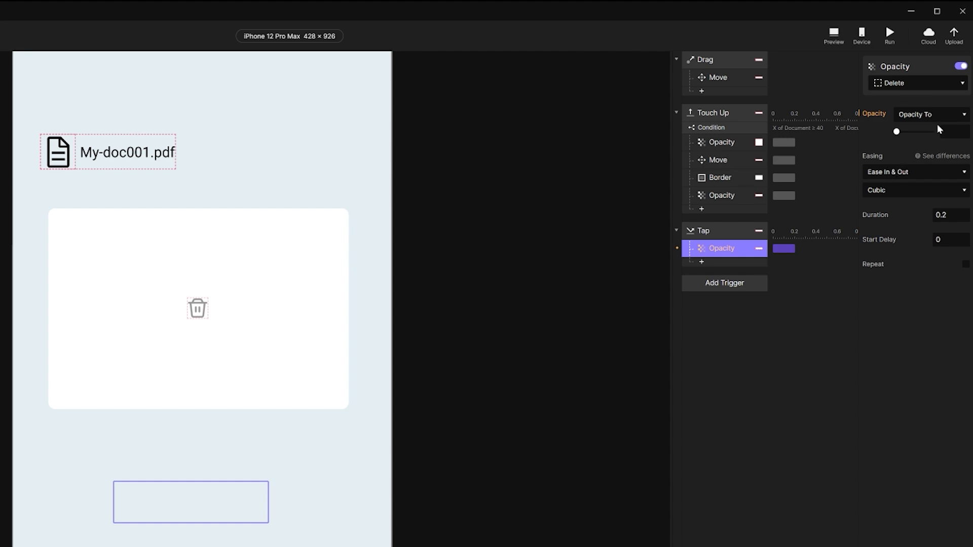
left_click(913, 82)
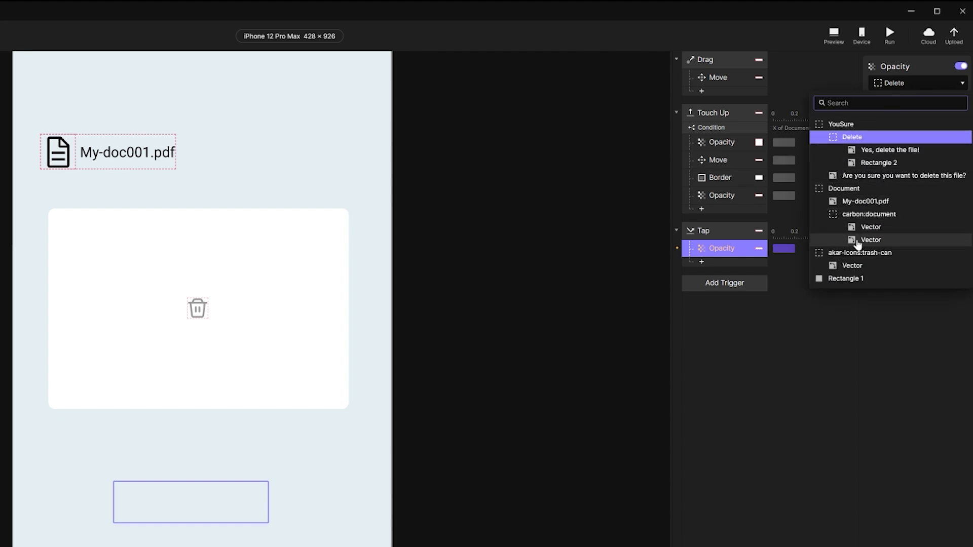
left_click(860, 253)
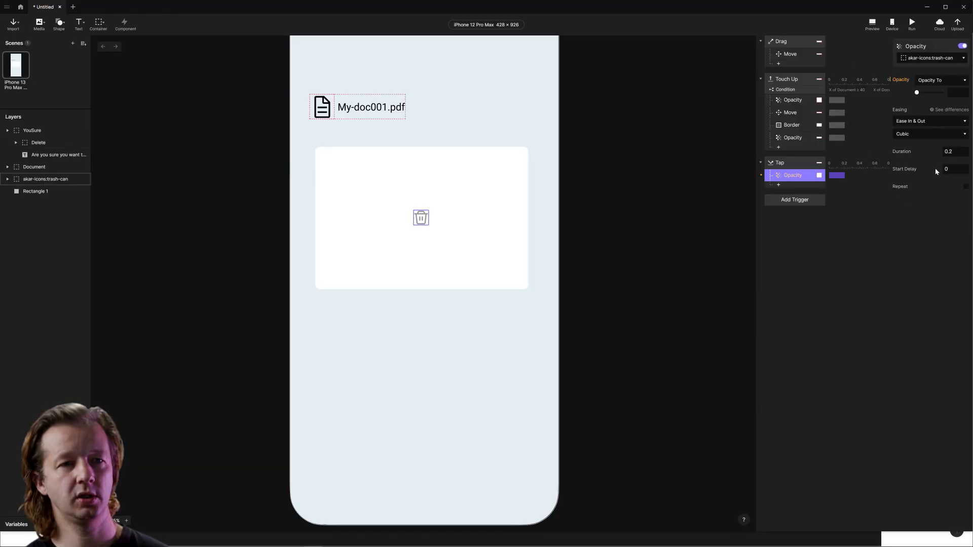
left_click_drag(927, 93, 915, 93)
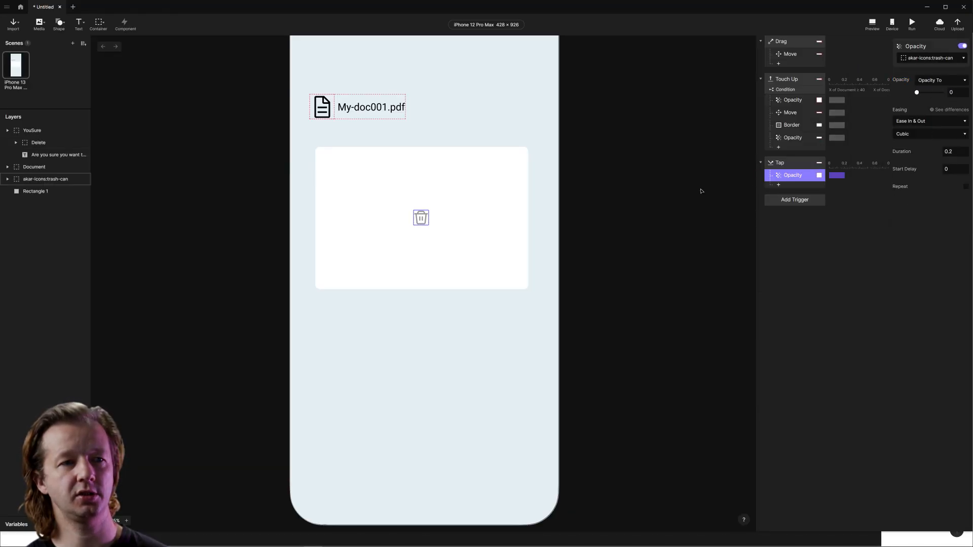
Preview dropping the document on the trash area, and reassign the Tap trigger's Opacity response to Rectangle 1.
left_click(911, 25)
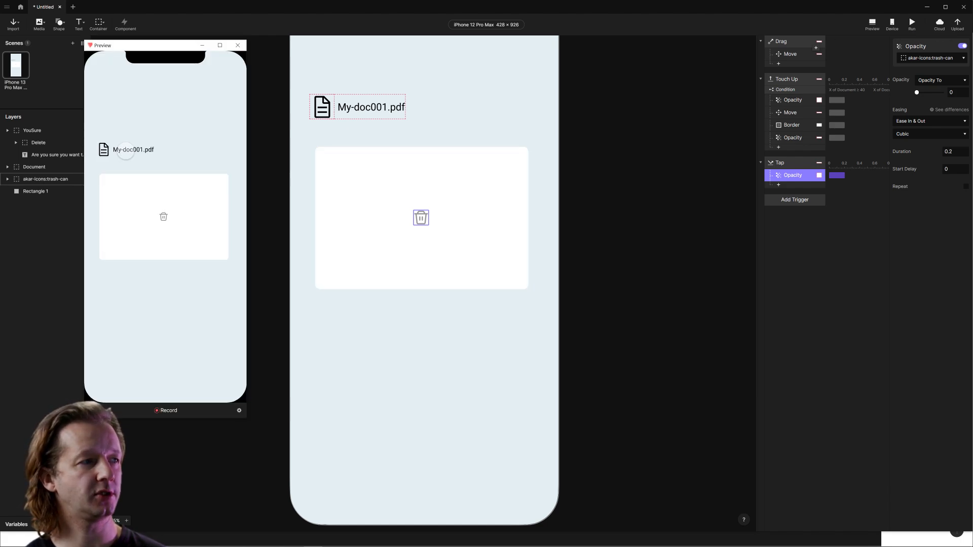
left_click_drag(186, 151, 172, 218)
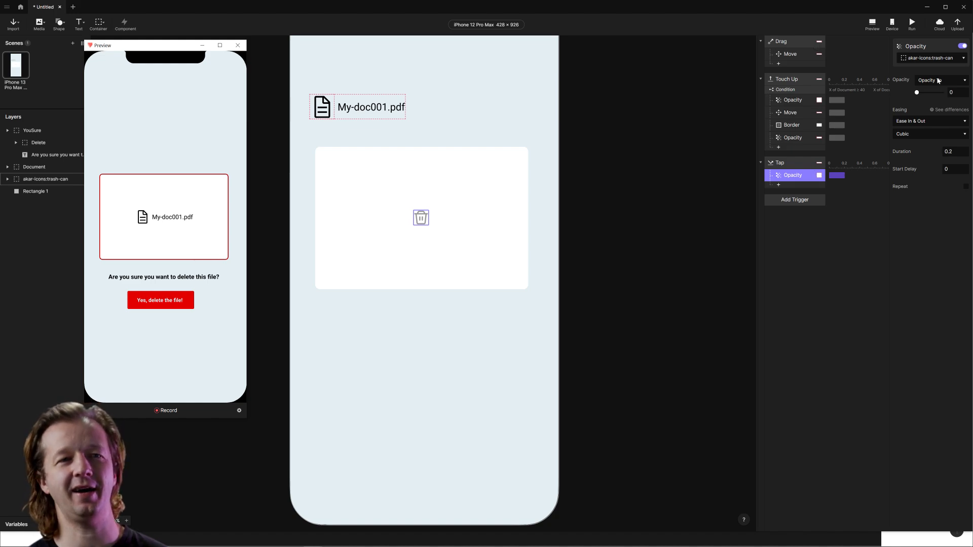
left_click(930, 59)
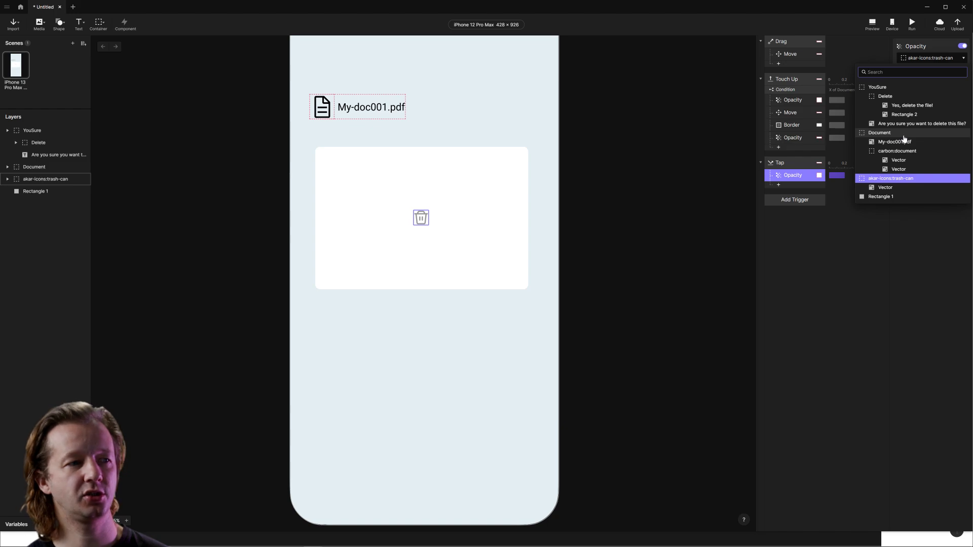
left_click(888, 198)
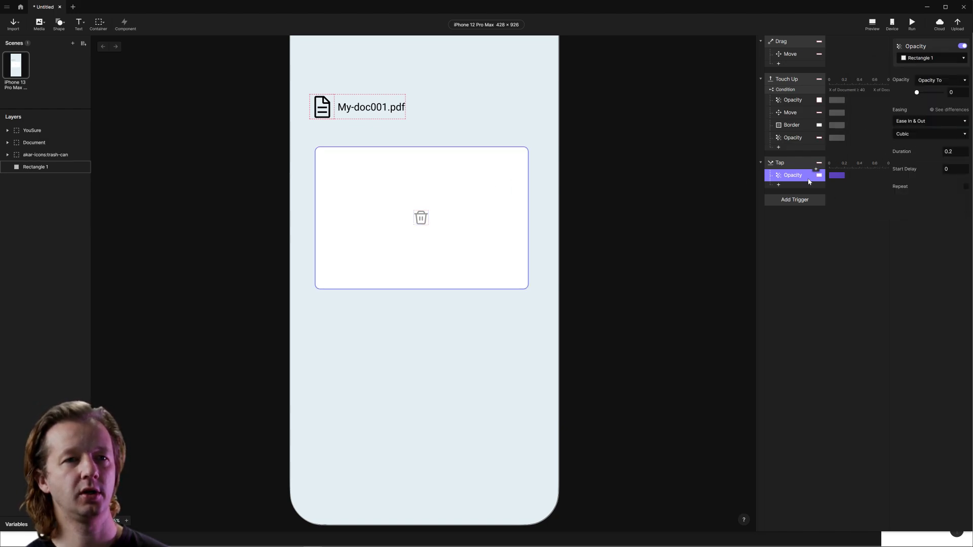
Preview dropping the document on the trash area and tapping the delete button to check Rectangle 1's fade-out.
left_click(874, 25)
left_click_drag(114, 150, 171, 221)
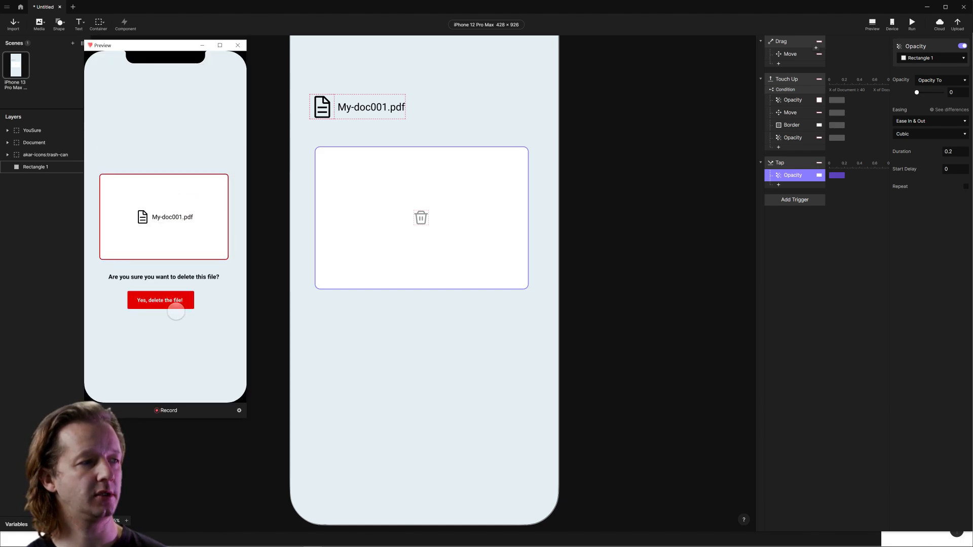
left_click(172, 303)
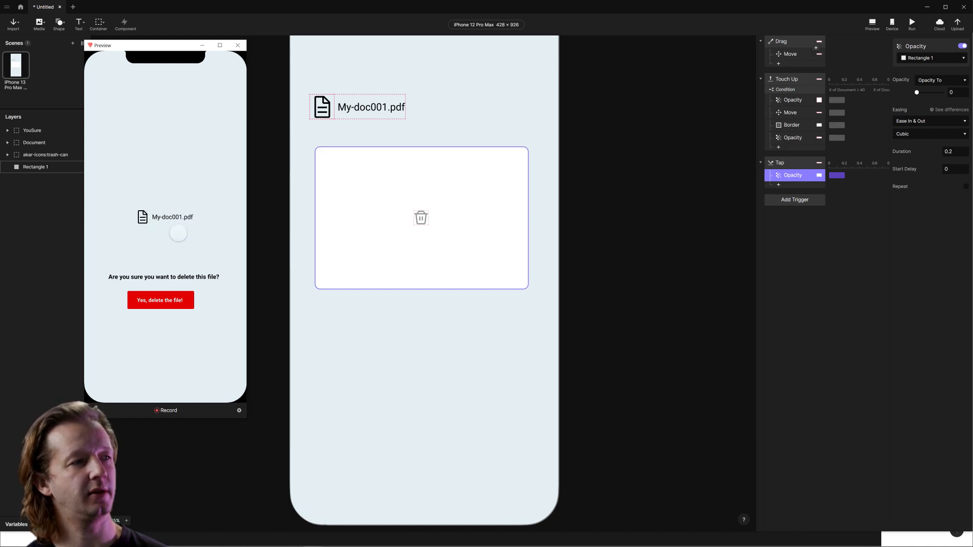
Duplicate the Rectangle 1 Opacity response under the Tap trigger and assign the copy to the Document layer.
left_click(793, 180)
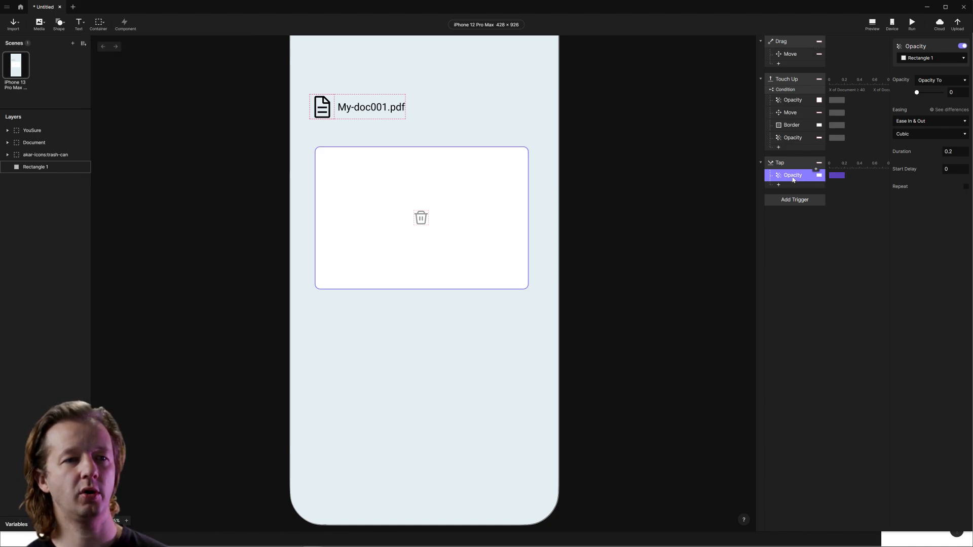
key("ctrl+d")
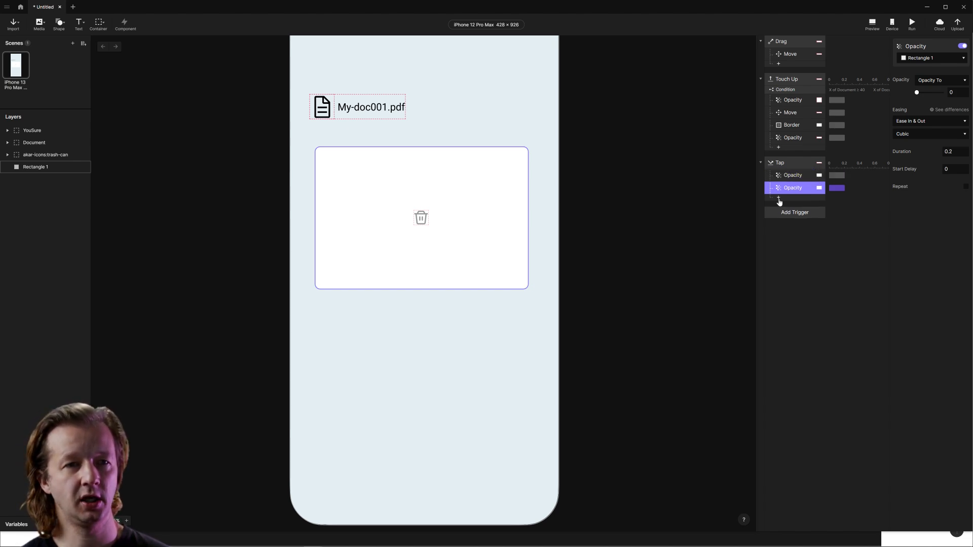
left_click(928, 58)
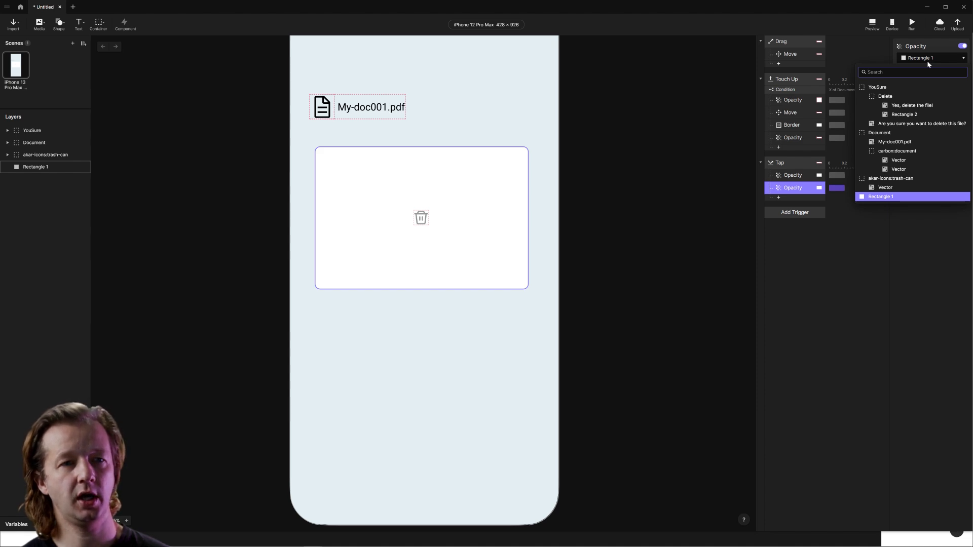
left_click(880, 133)
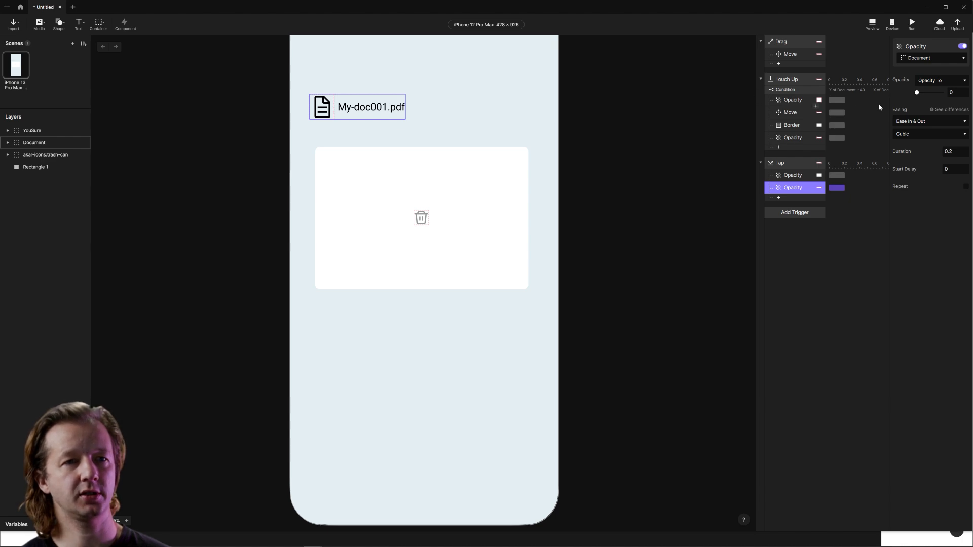
Preview dropping the document and tapping the delete button to check both fade-outs, and close the preview.
left_click(872, 23)
left_click_drag(131, 157, 171, 229)
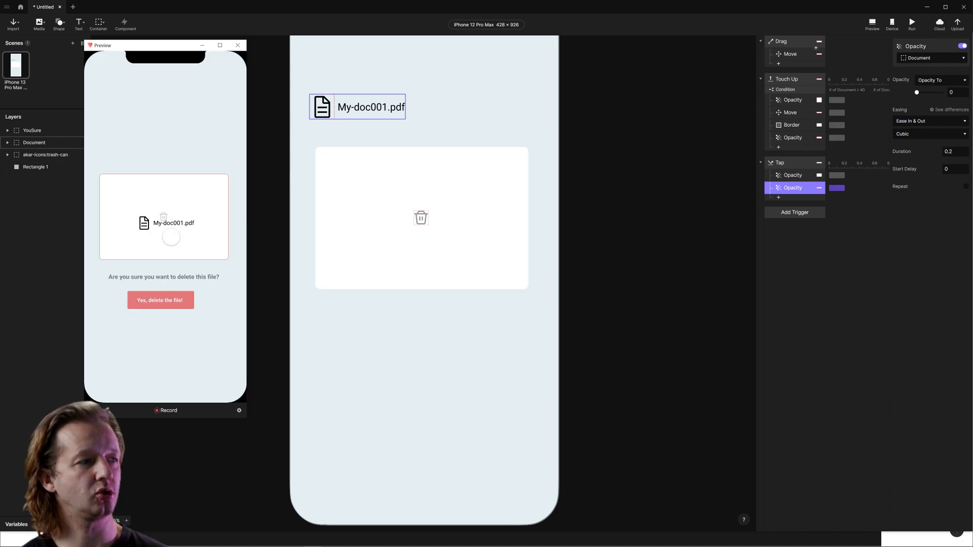
left_click(164, 304)
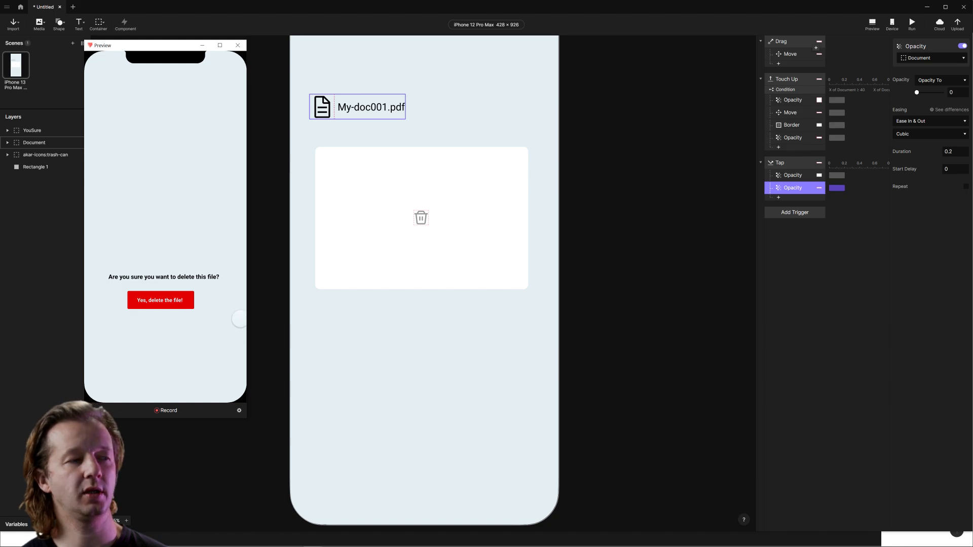
left_click(590, 195)
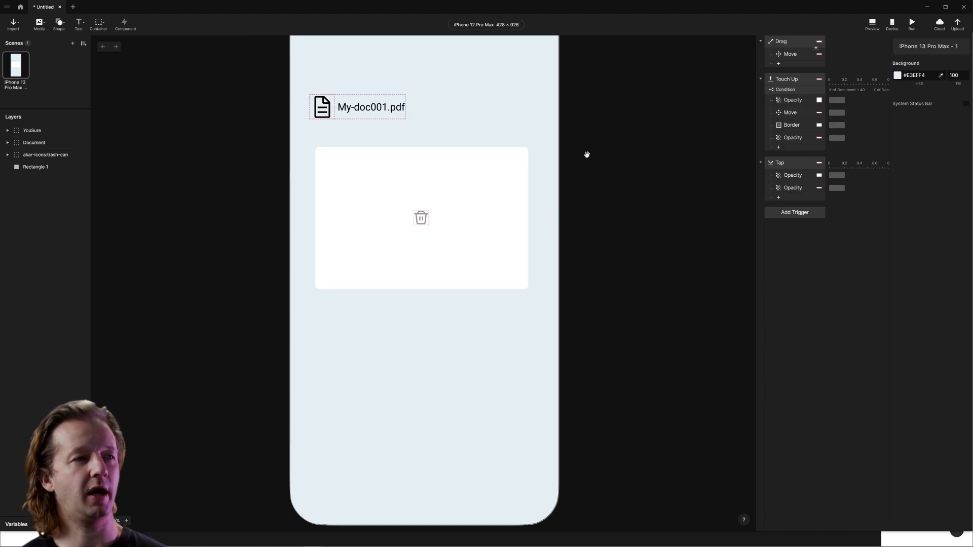
Open lottiefiles.com in a new Chrome window and maximize the window.
left_click_drag(587, 154, 658, 217)
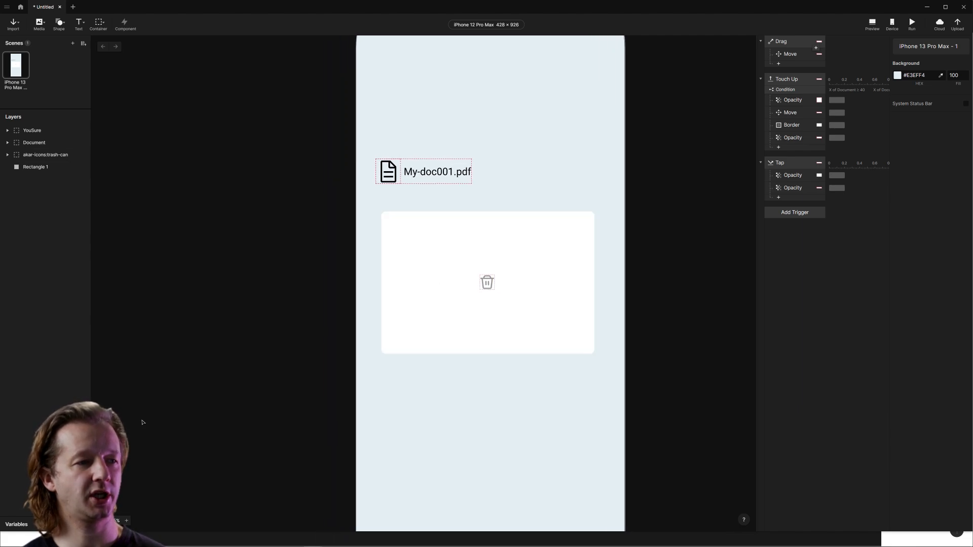
right_click(66, 540)
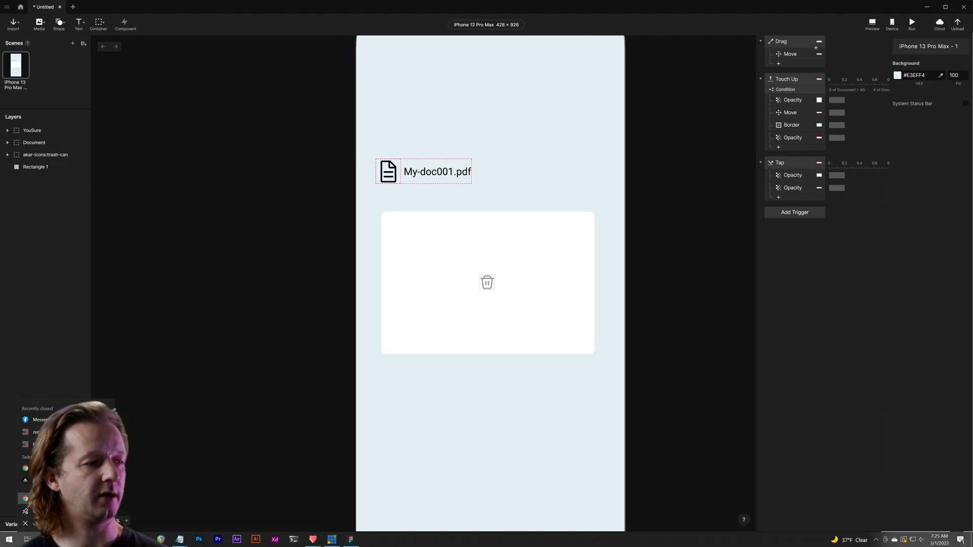
left_click(211, 399)
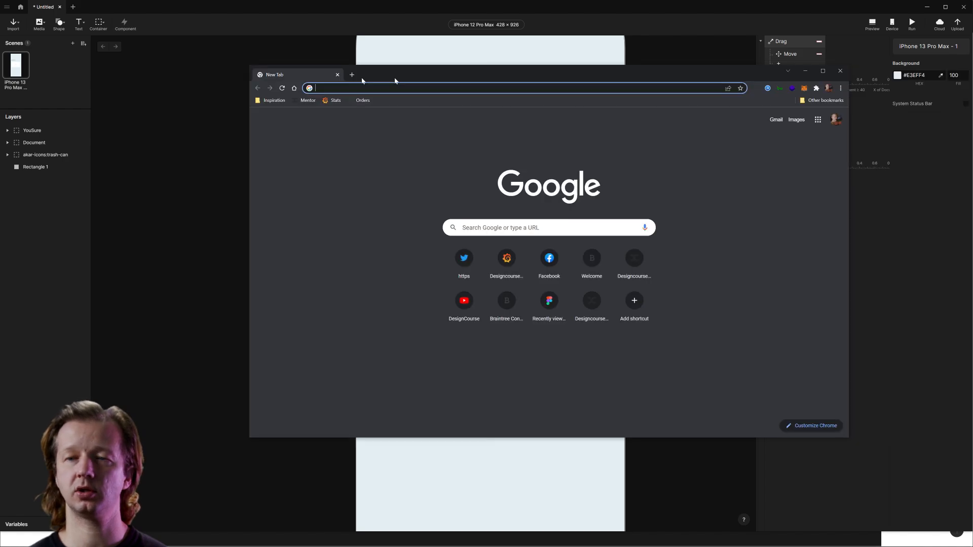
type("lottiefiles.com")
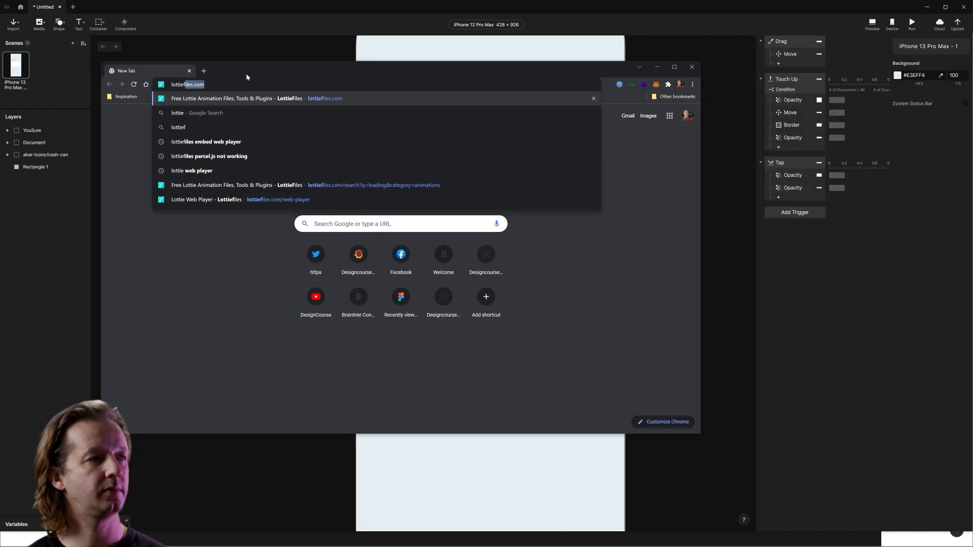
key("Return")
double_click(247, 77)
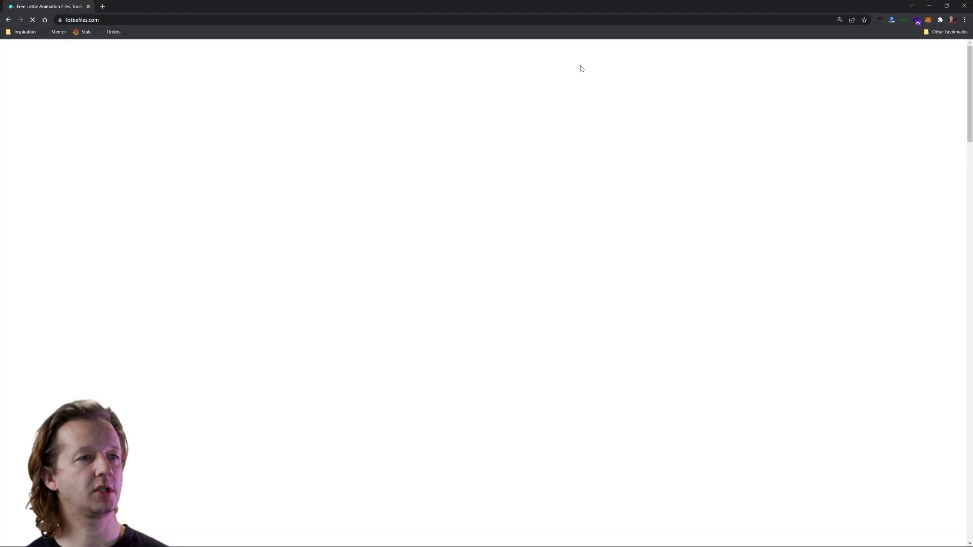
Search the LottieFiles website for "trash" animations.
left_click(592, 58)
type("trash")
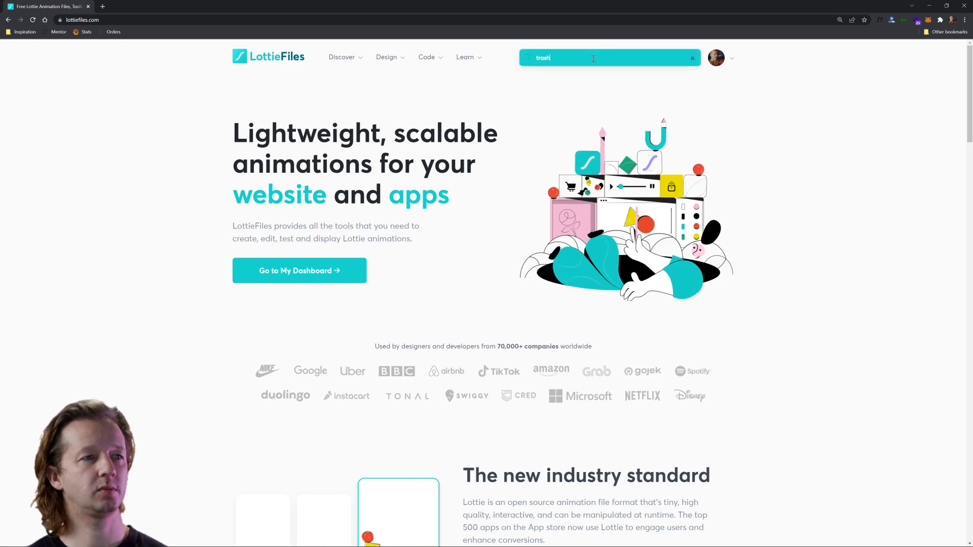
key("Return")
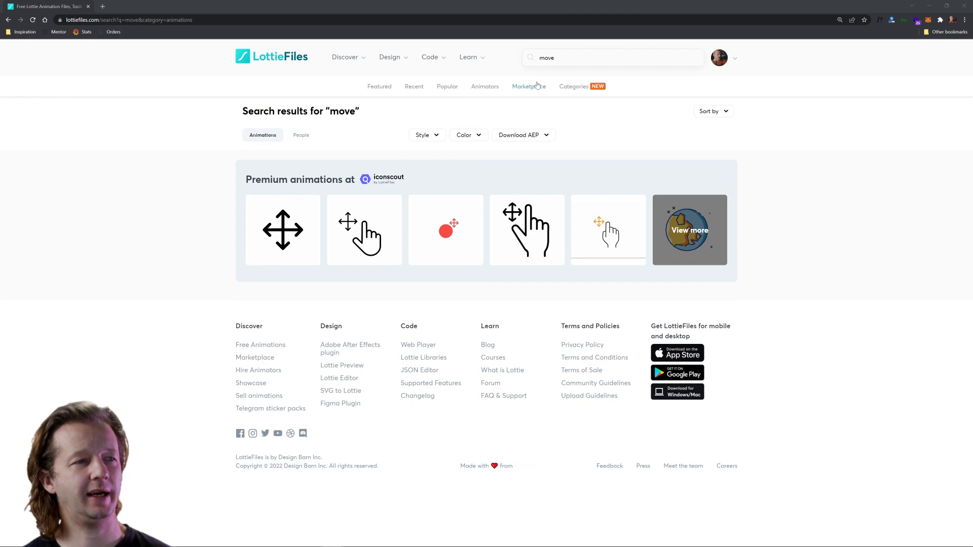
left_click(546, 60)
left_click_drag(546, 61, 528, 63)
type("trash")
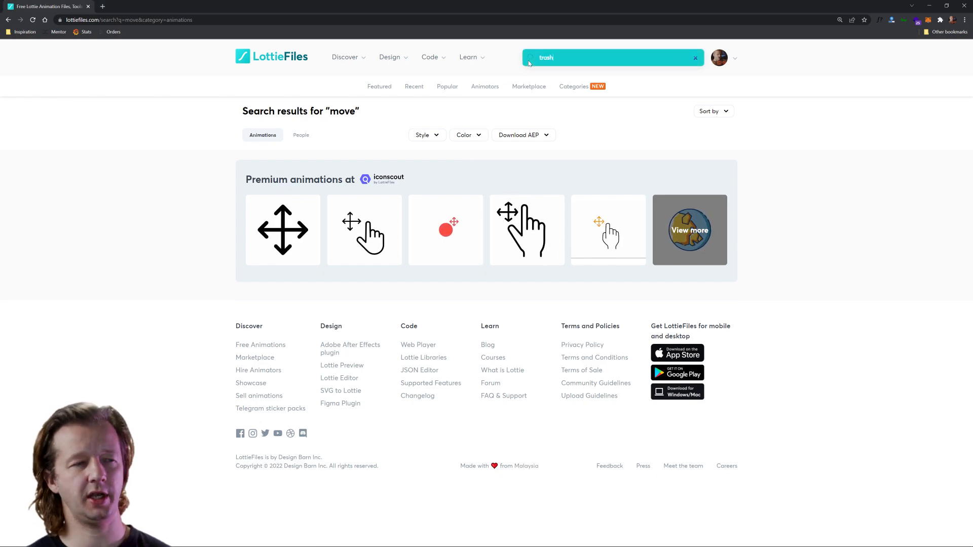
key("Return")
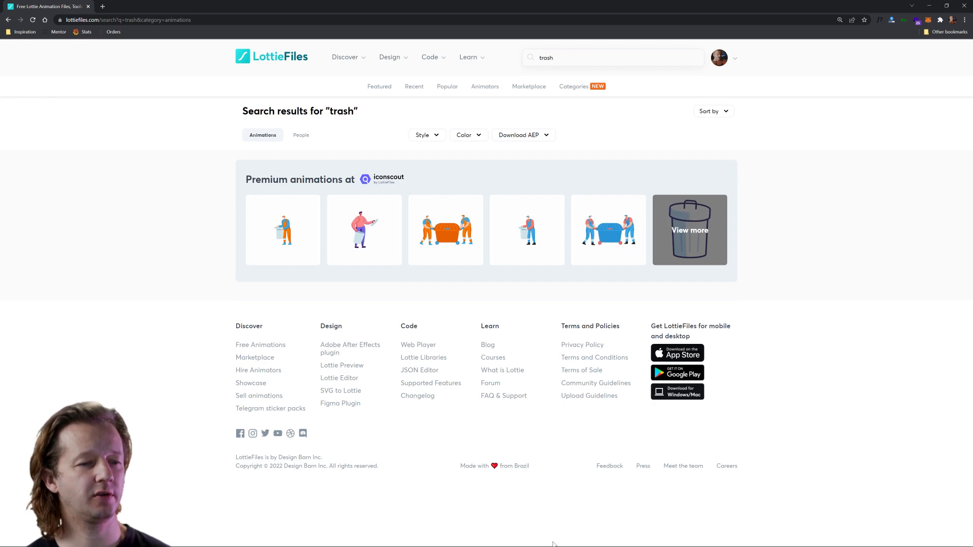
Switch to Figma, close the open LottieFiles plugin window, and launch the LottieFiles plugin again.
mouse_move(553, 545)
left_click(351, 539)
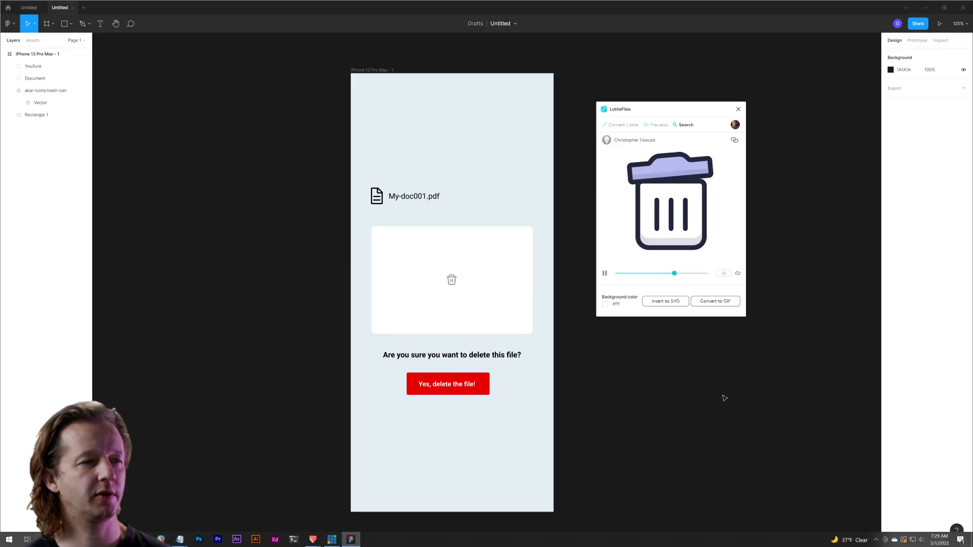
left_click(738, 109)
right_click(637, 160)
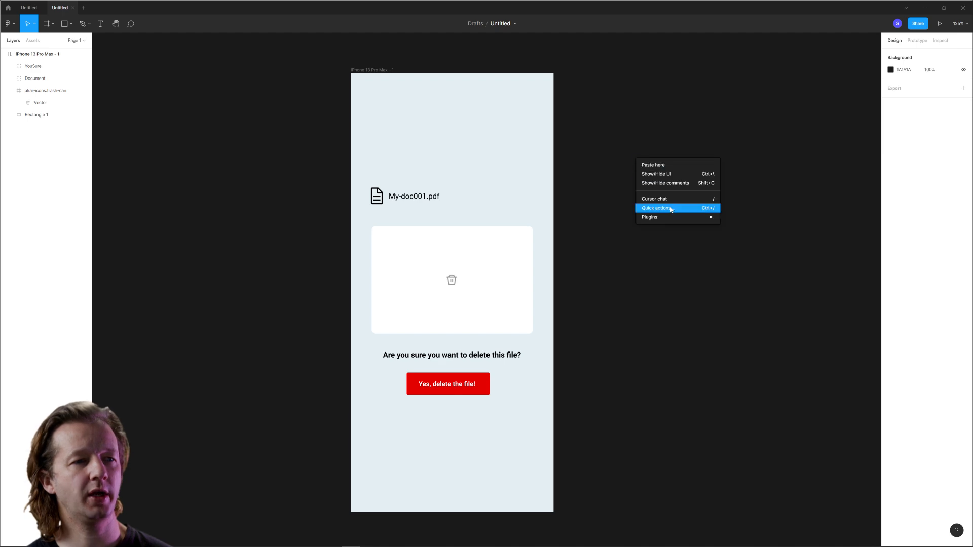
mouse_move(687, 218)
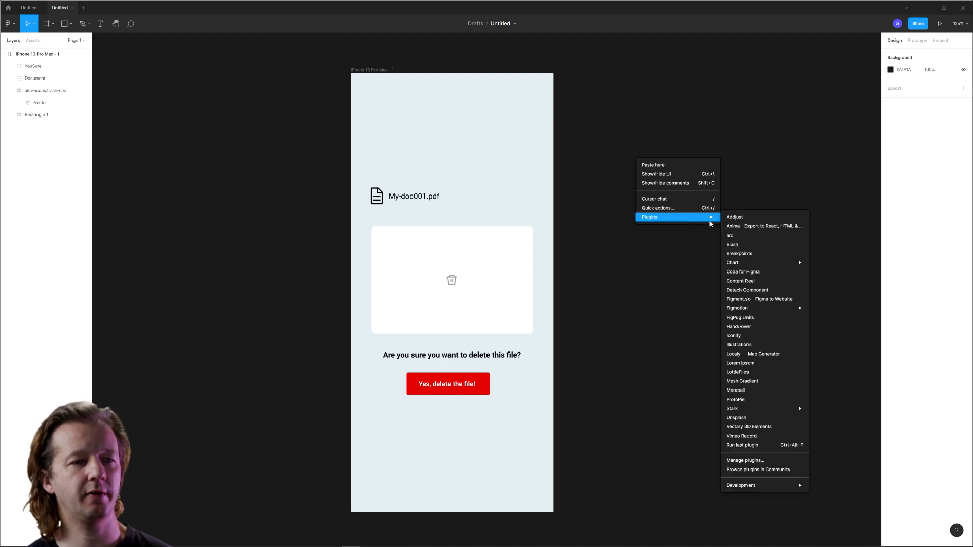
left_click(761, 373)
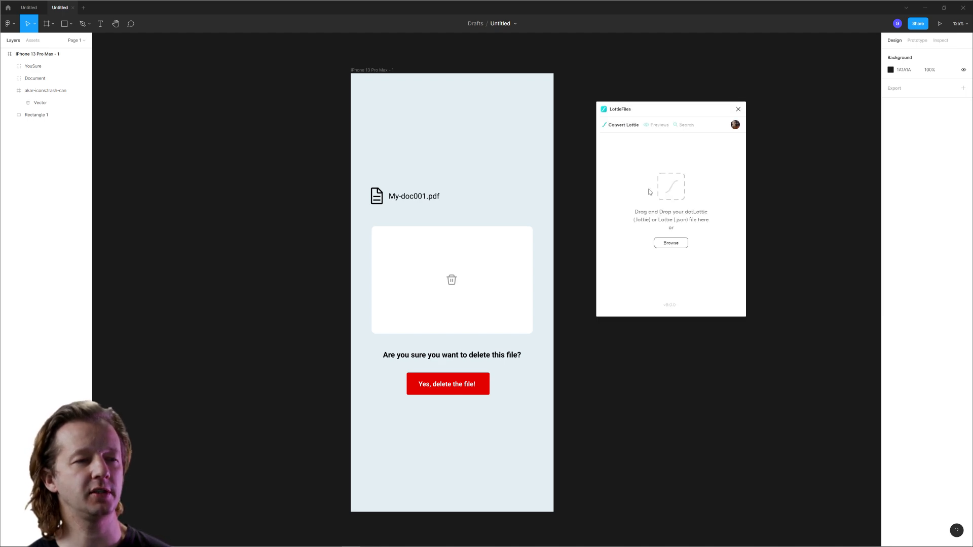
Search the LottieFiles plugin for "trash", choose the trash can animation with the purple lid, and open its web page.
left_click(685, 124)
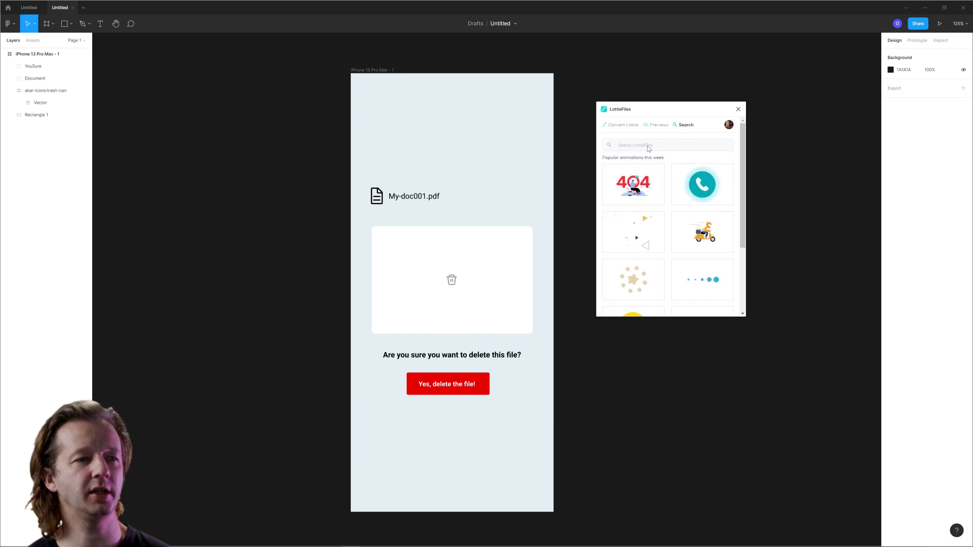
type("trash")
key("Return")
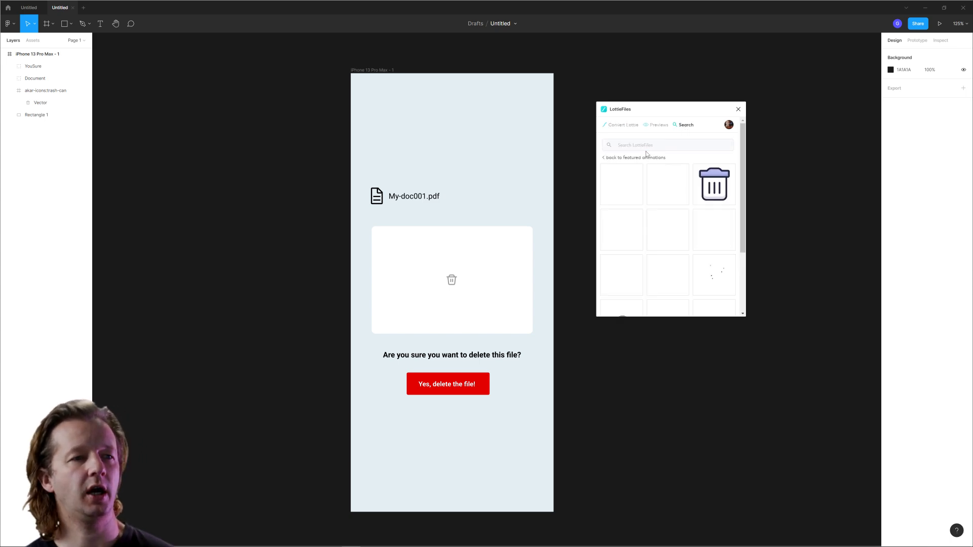
left_click(713, 183)
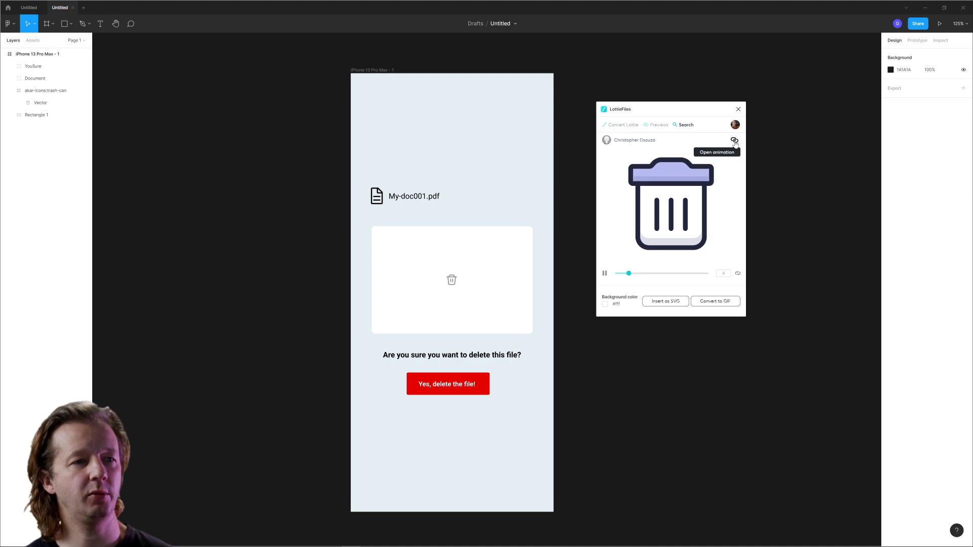
left_click(733, 124)
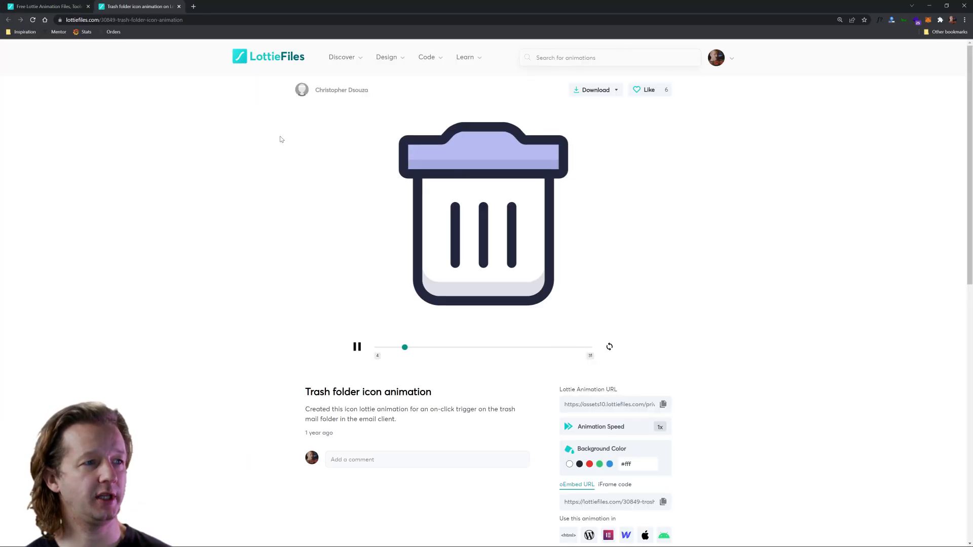
Download the trash animation as Lottie JSON, show the file in its Downloads folder, and move the folder window out of the way.
left_click(618, 91)
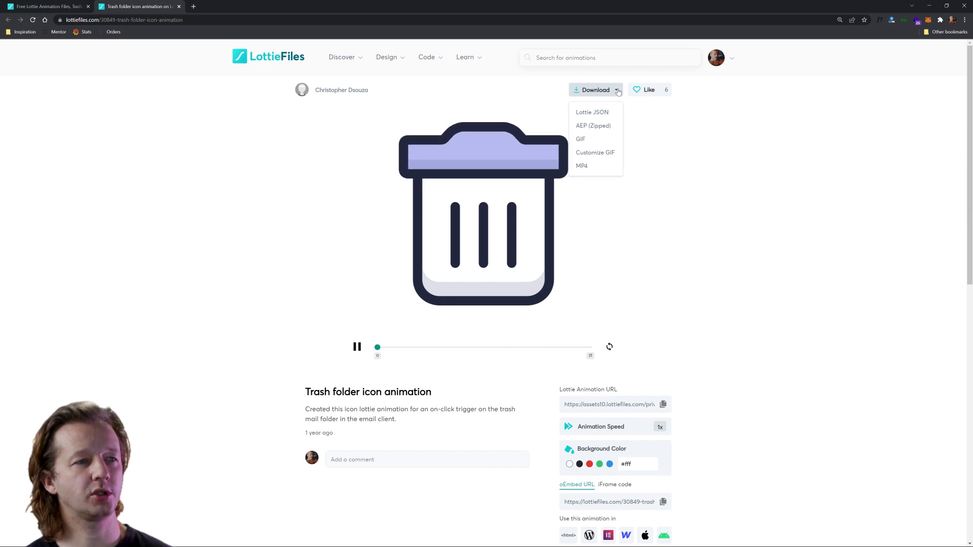
left_click(598, 114)
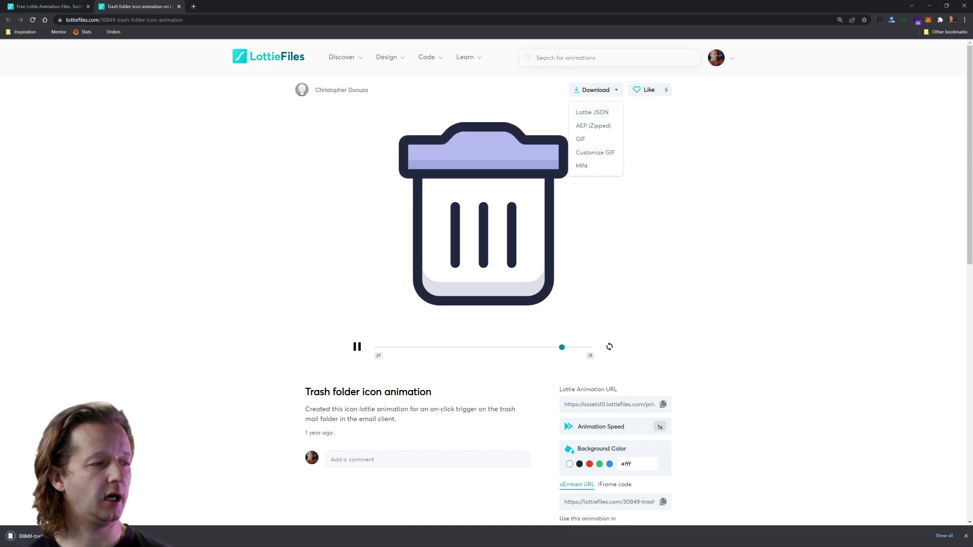
right_click(57, 536)
left_click(84, 512)
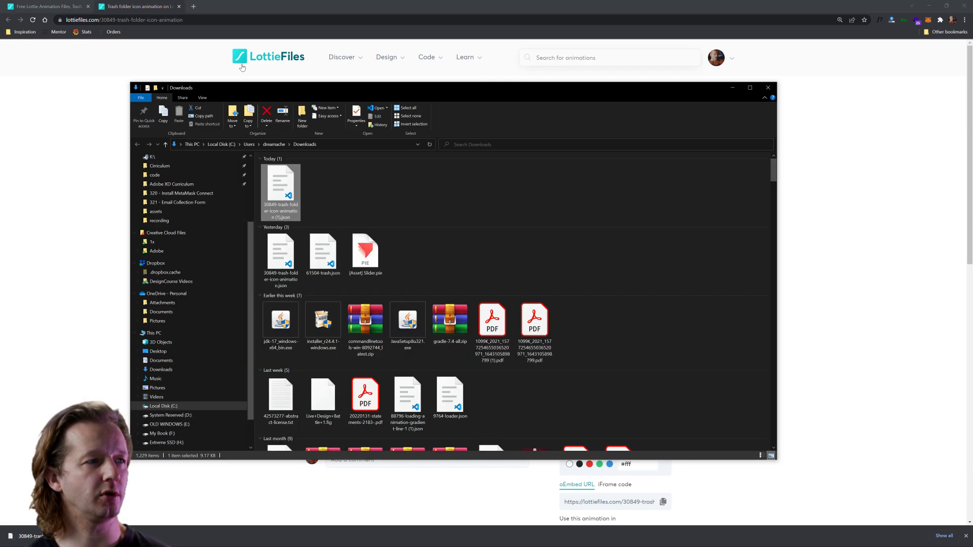
left_click_drag(253, 92, 972, 97)
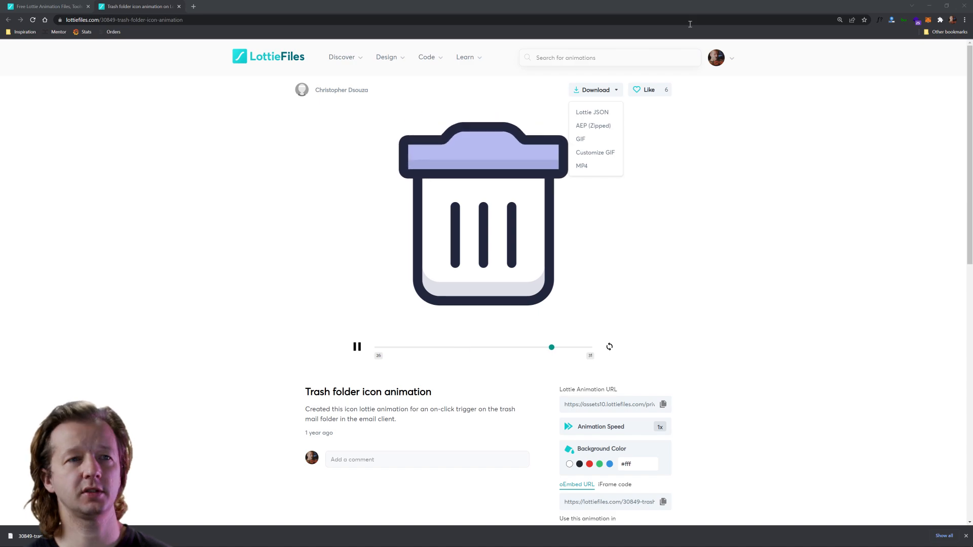
Switch to the ProtoPie editor and add the Lottie file 30849-trash-folder-icon-animation (1).json to the scene.
left_click(930, 6)
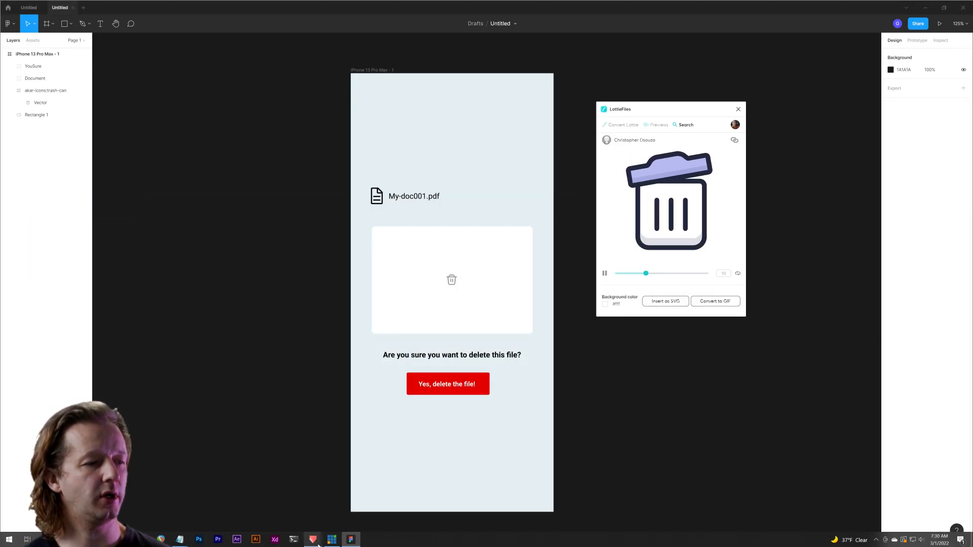
mouse_move(332, 541)
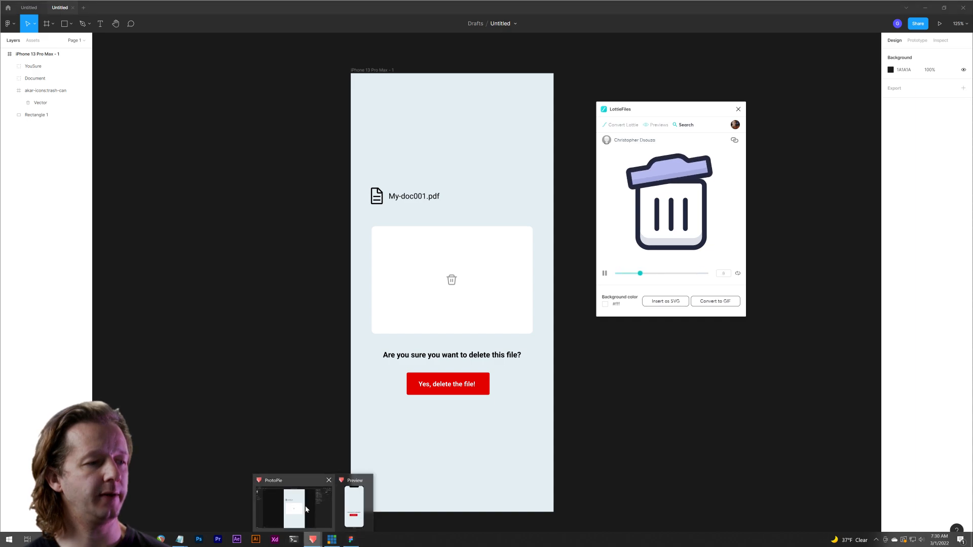
left_click(305, 505)
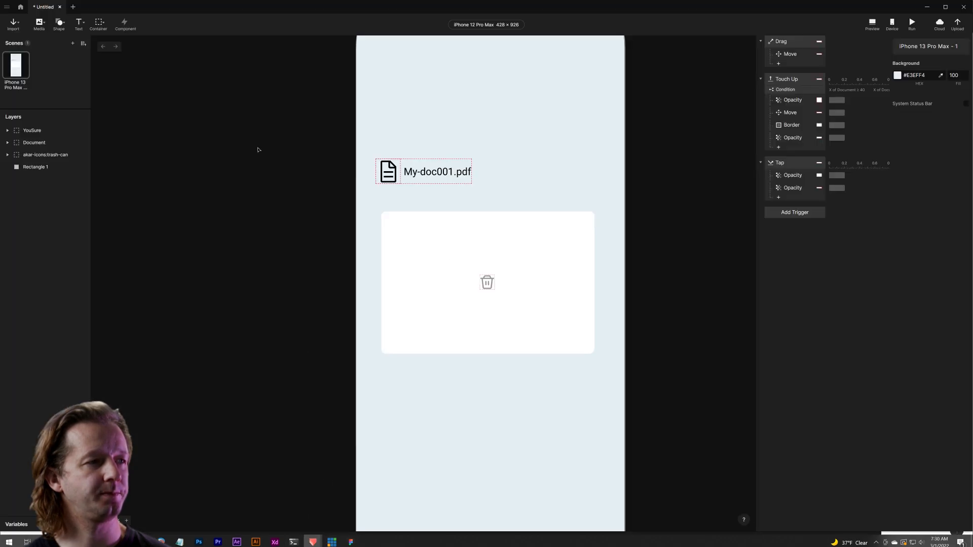
left_click(44, 27)
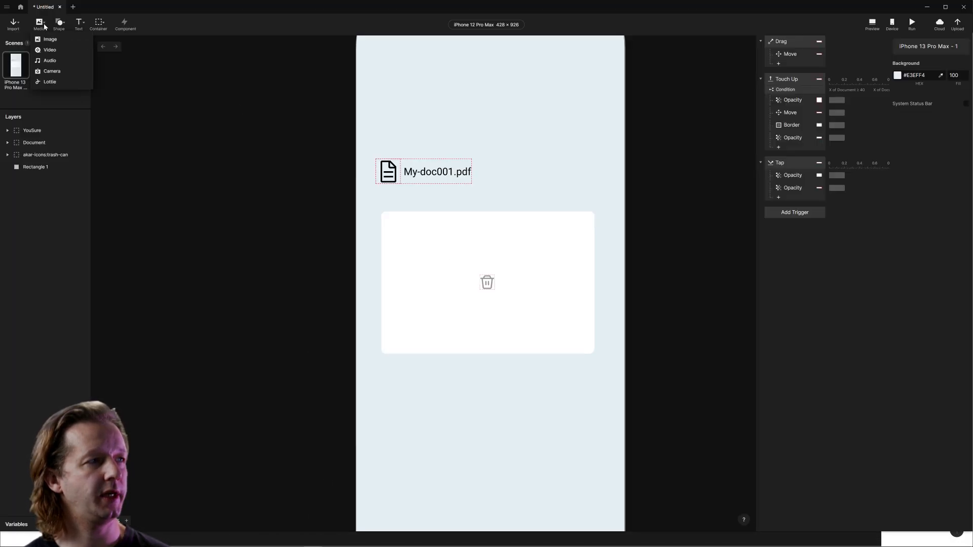
left_click(50, 82)
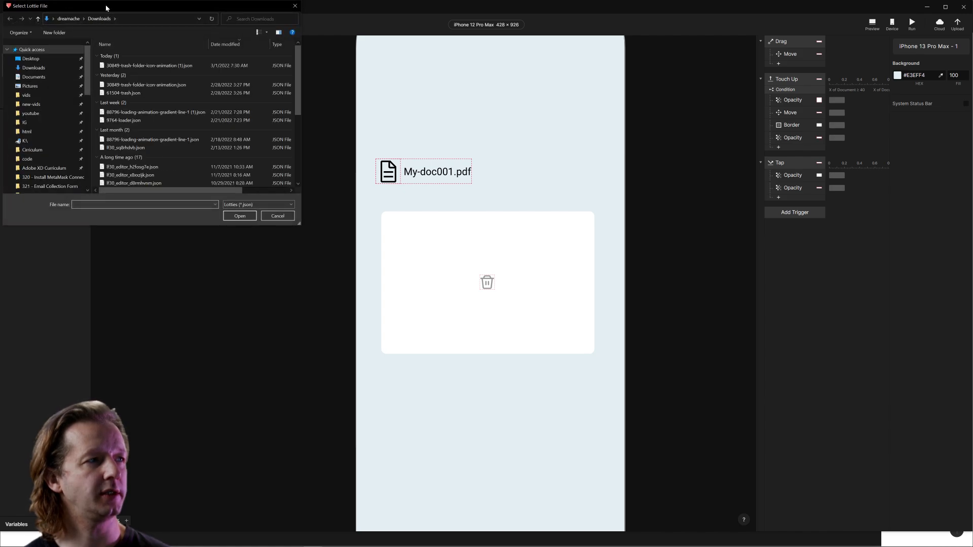
double_click(155, 66)
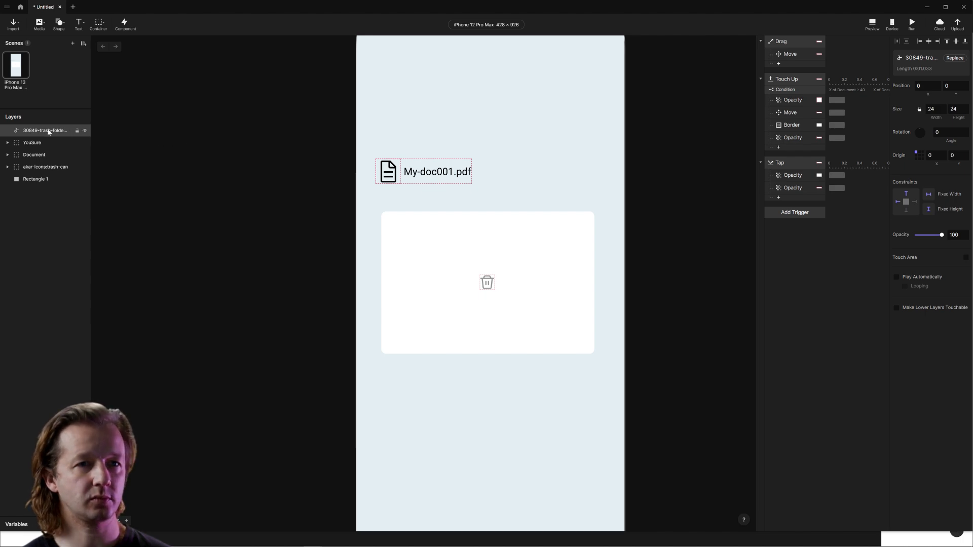
Place the Lottie trash animation over the trash icon in the white rectangle at about 50 × 50 and preview the prototype.
scroll(327, 259, "down", 5)
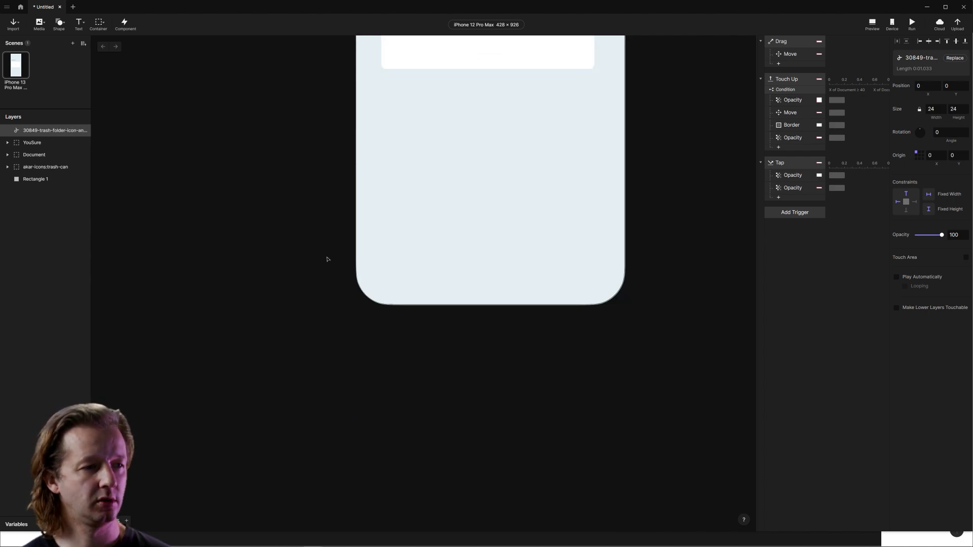
scroll(327, 259, "down", 5)
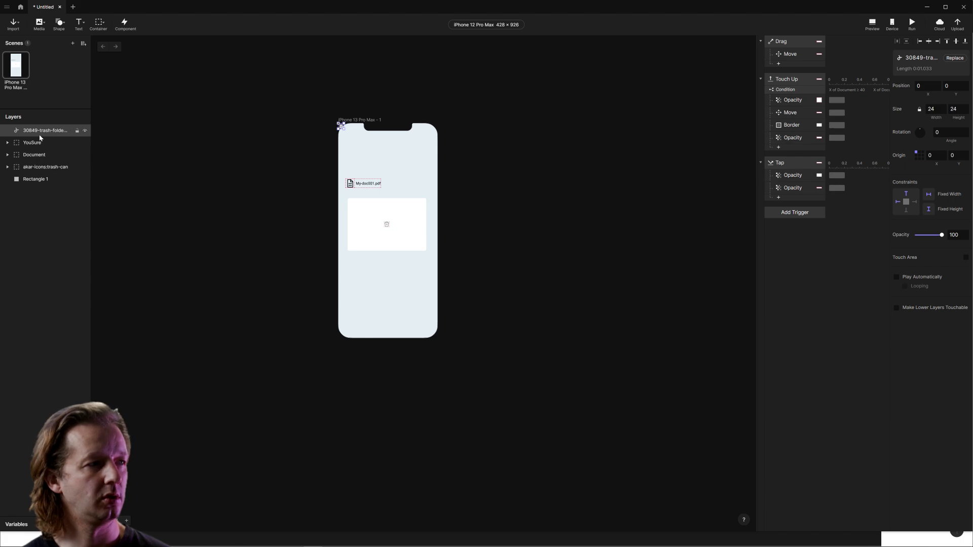
scroll(355, 135, "up", 5)
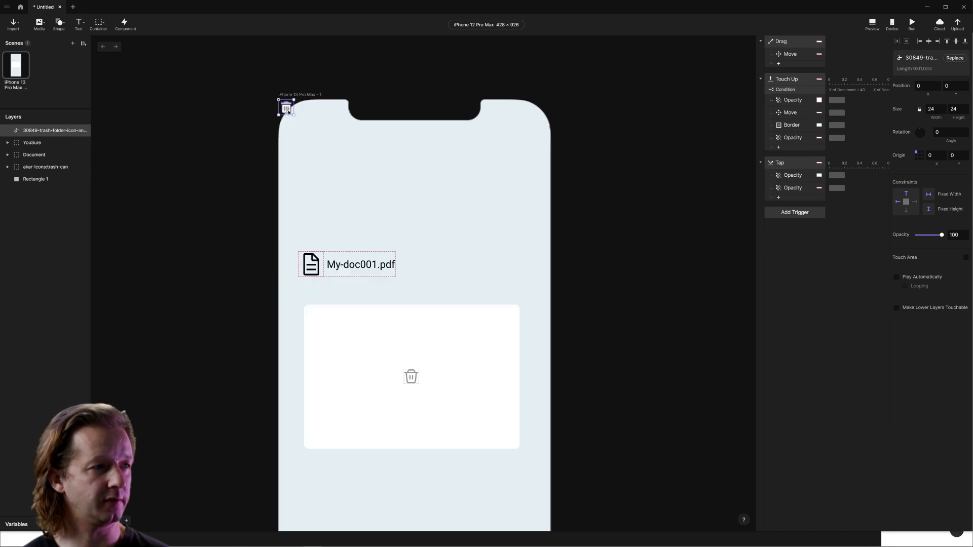
left_click_drag(289, 111, 429, 364)
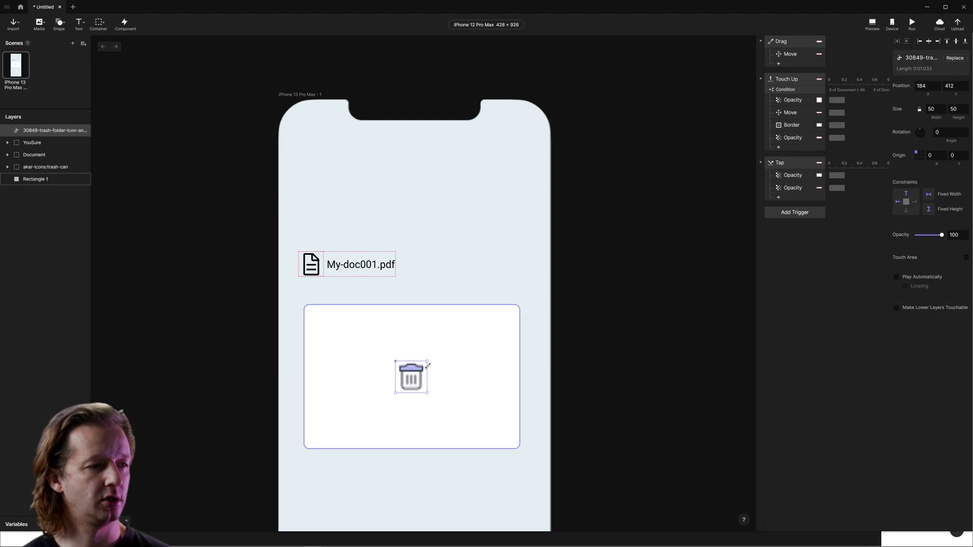
left_click(871, 24)
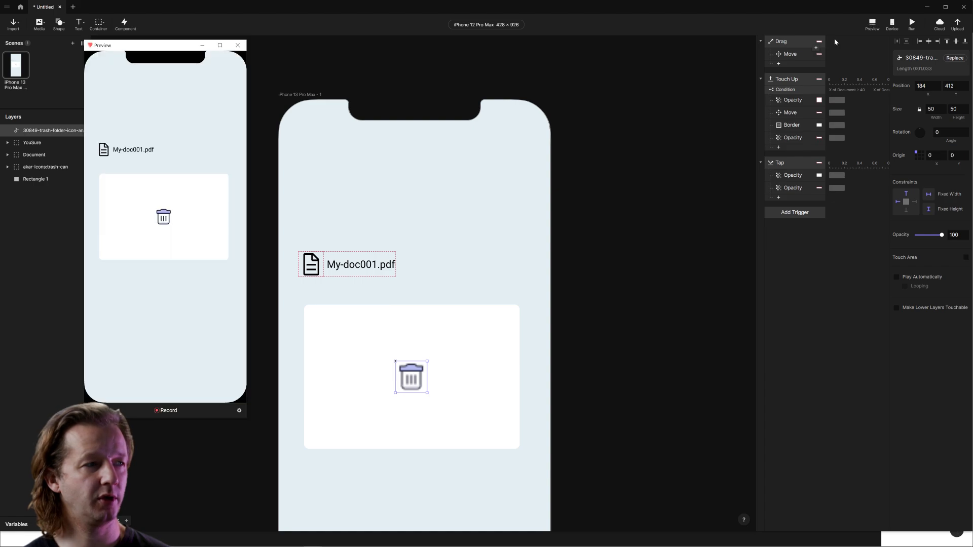
Enlarge the Lottie trash animation to about 56 × 56, keeping it centred on the trash icon.
left_click(426, 361)
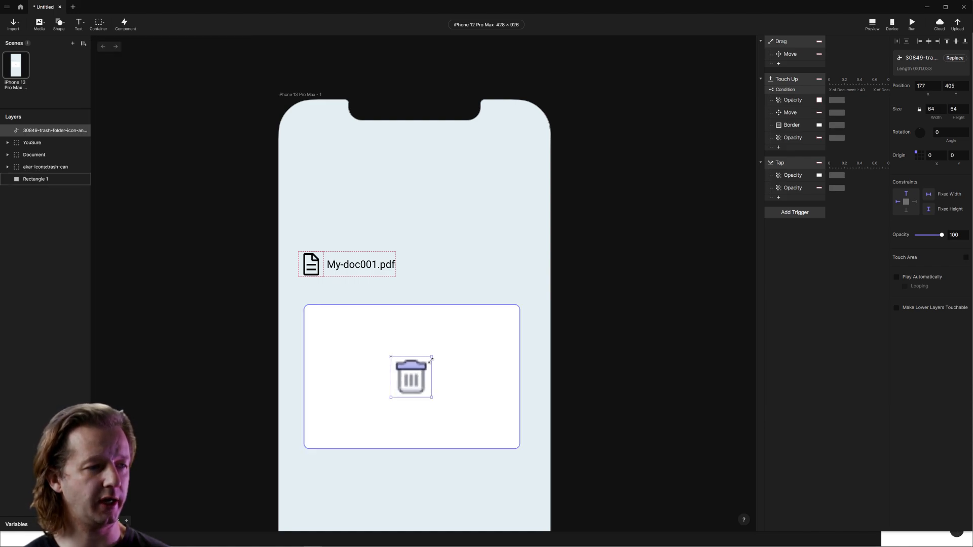
left_click(590, 355)
left_click_drag(644, 307, 666, 300)
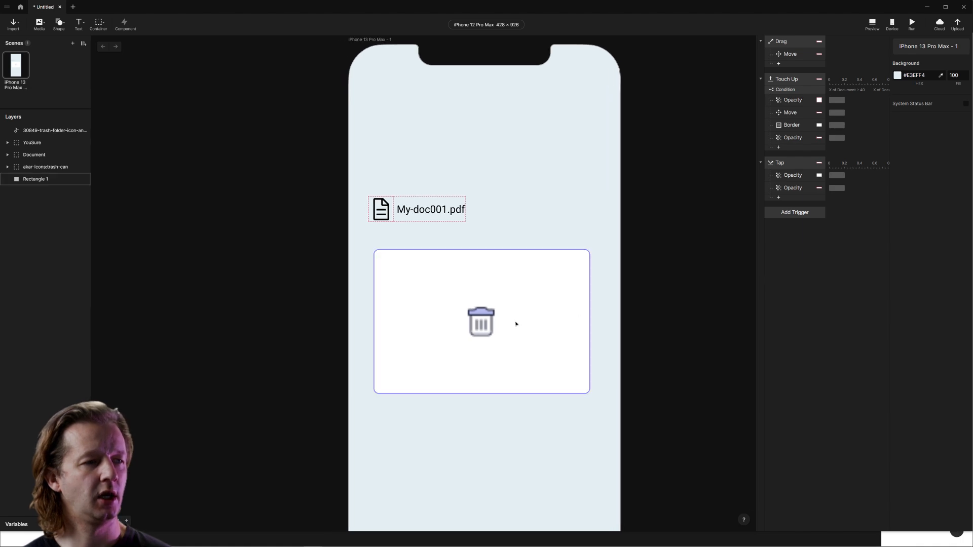
Set the opacity of the Lottie trash animation to 0.
left_click(481, 322)
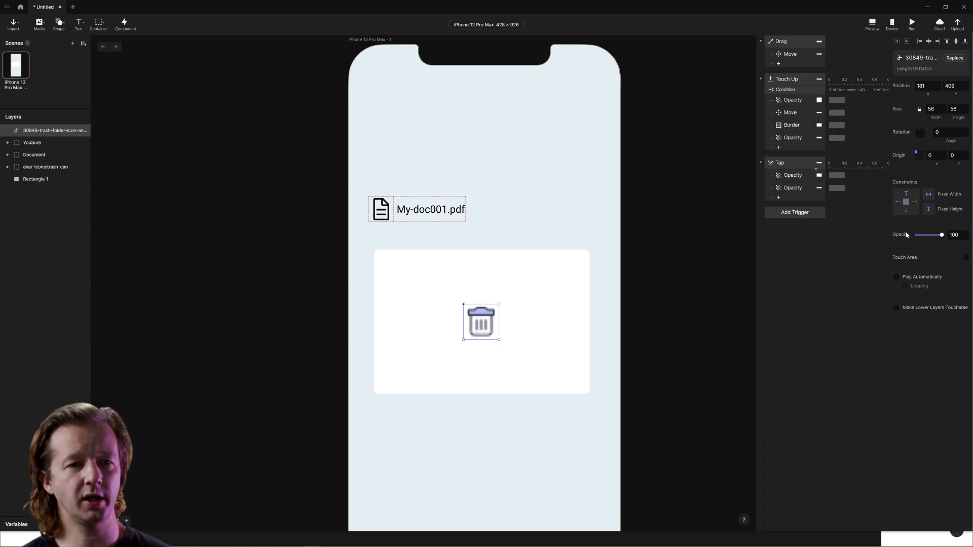
left_click(955, 235)
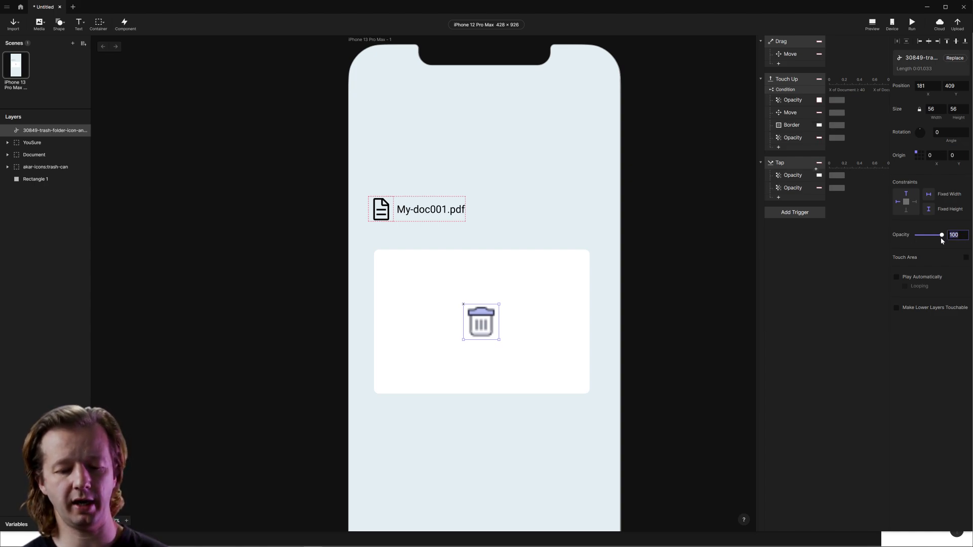
key("Return")
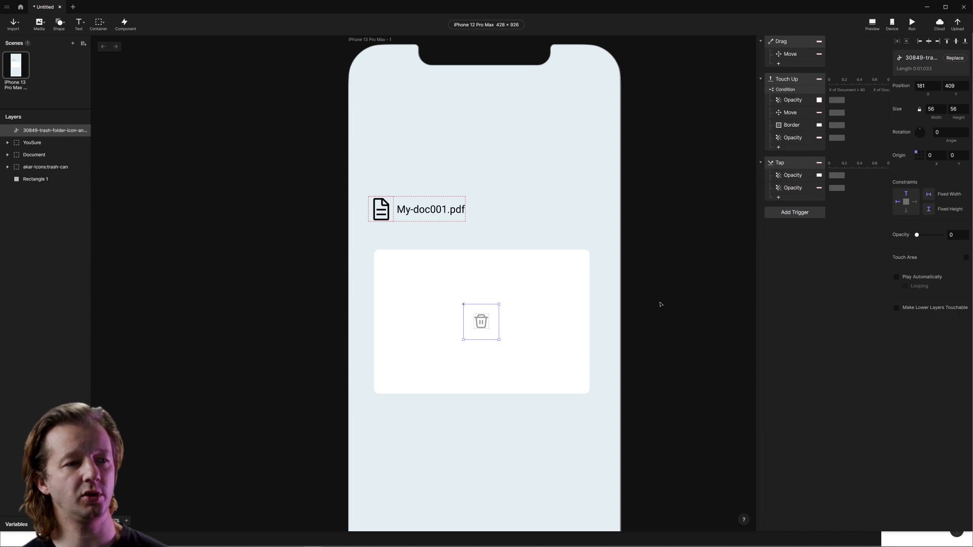
left_click(659, 307)
Rename the Lottie animation layer as LottieTrash.
left_click(39, 130)
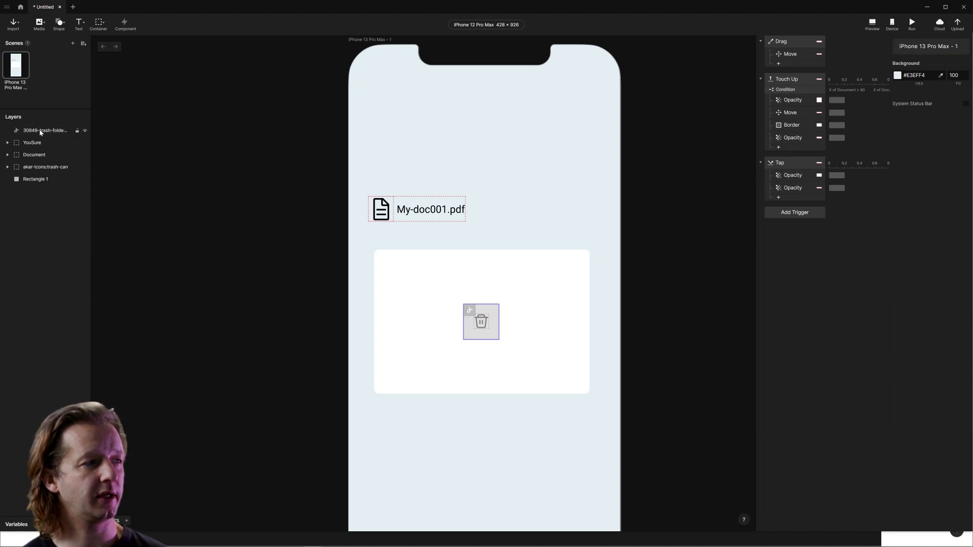
double_click(37, 132)
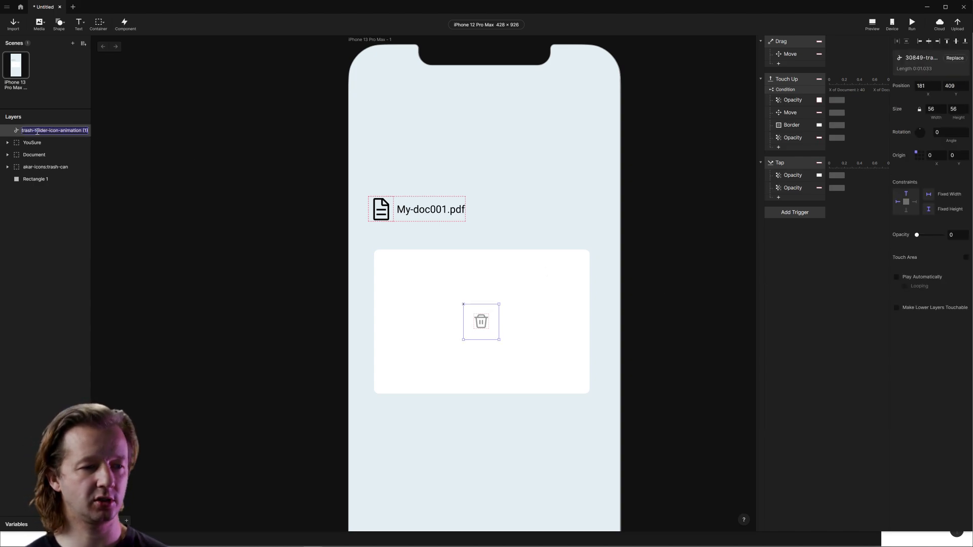
type("LottieTras")
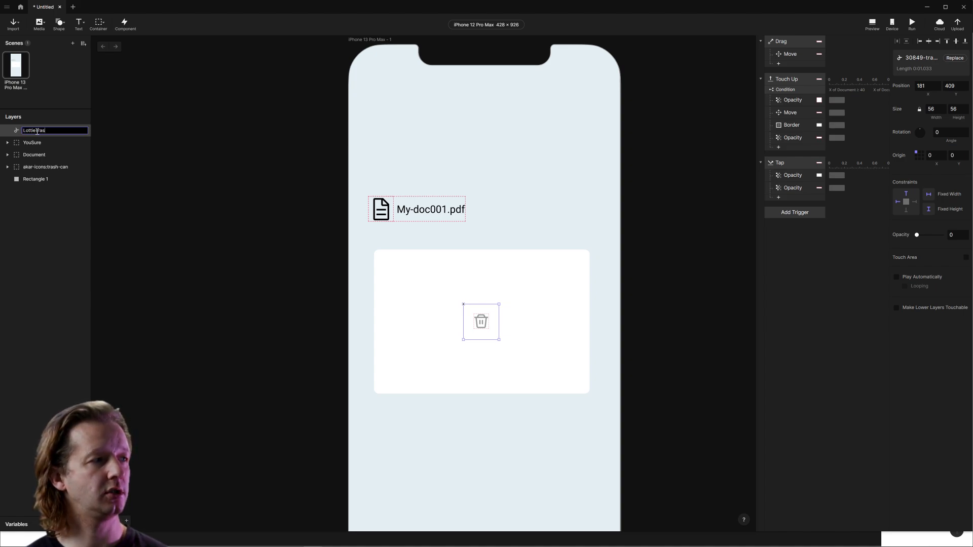
key("Return")
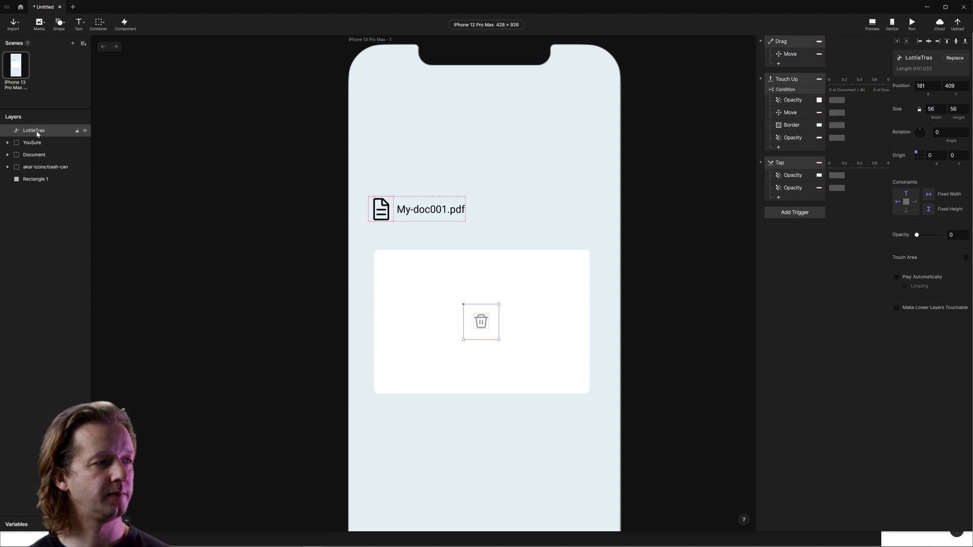
double_click(48, 131)
left_click(50, 130)
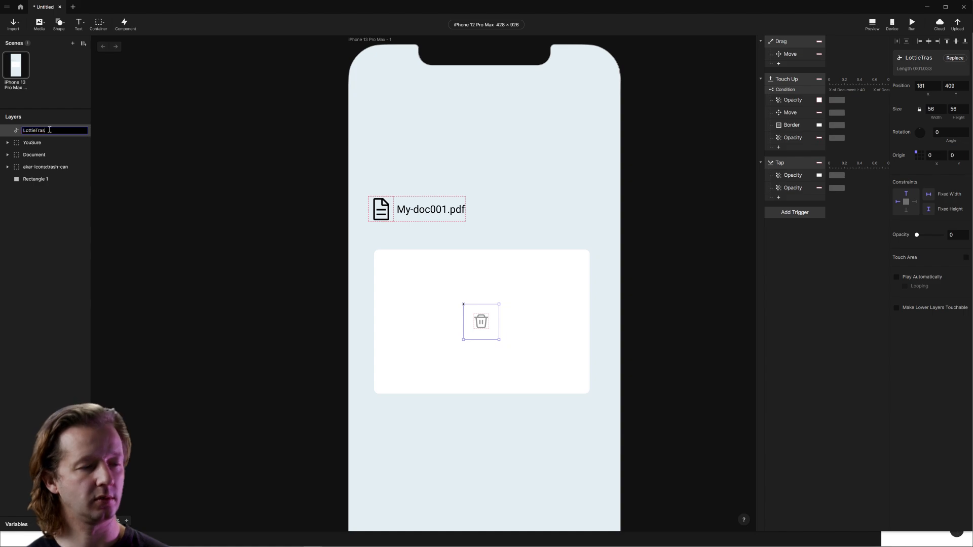
type("h")
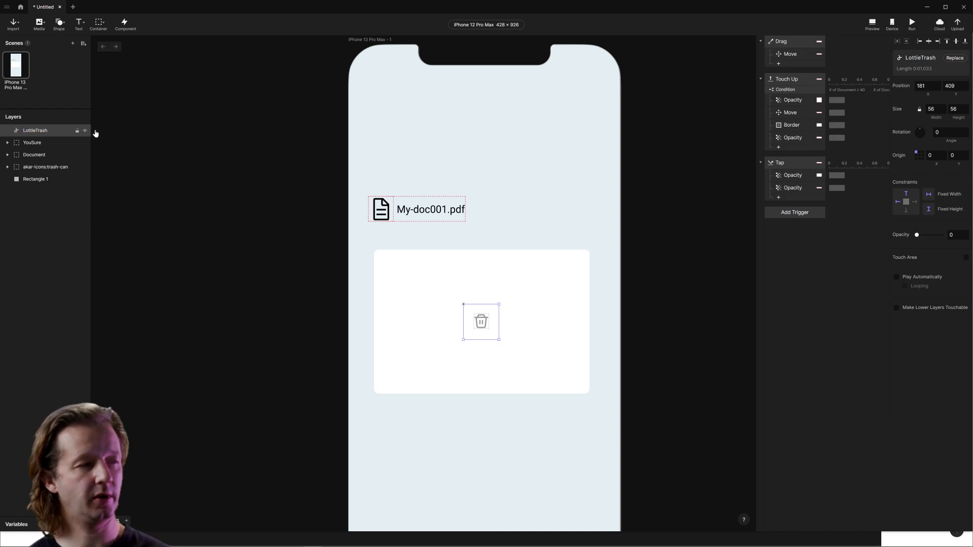
left_click(195, 165)
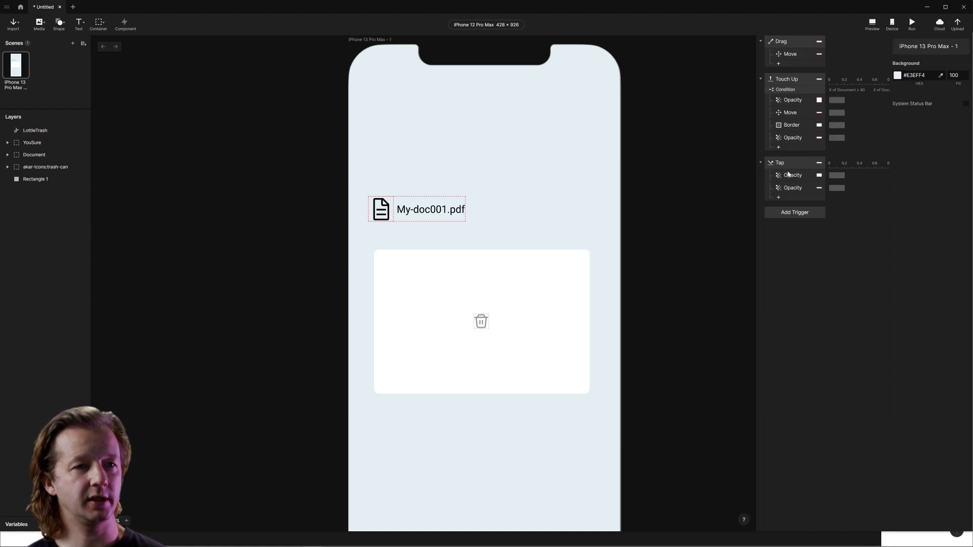
Duplicate the Document opacity response under the Tap trigger, target the copy to LottieTrash, and set its opacity to 100.
left_click(795, 188)
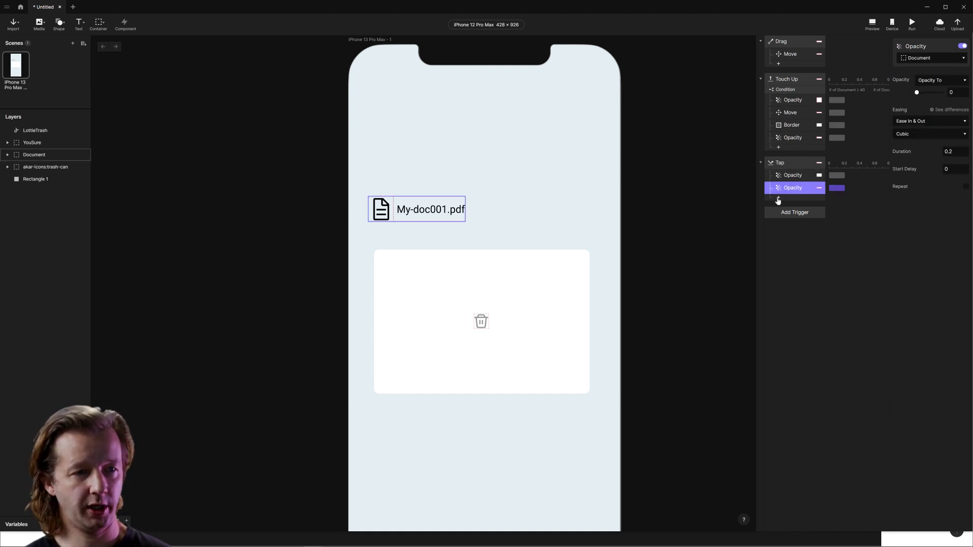
left_click(778, 199)
left_click(778, 199)
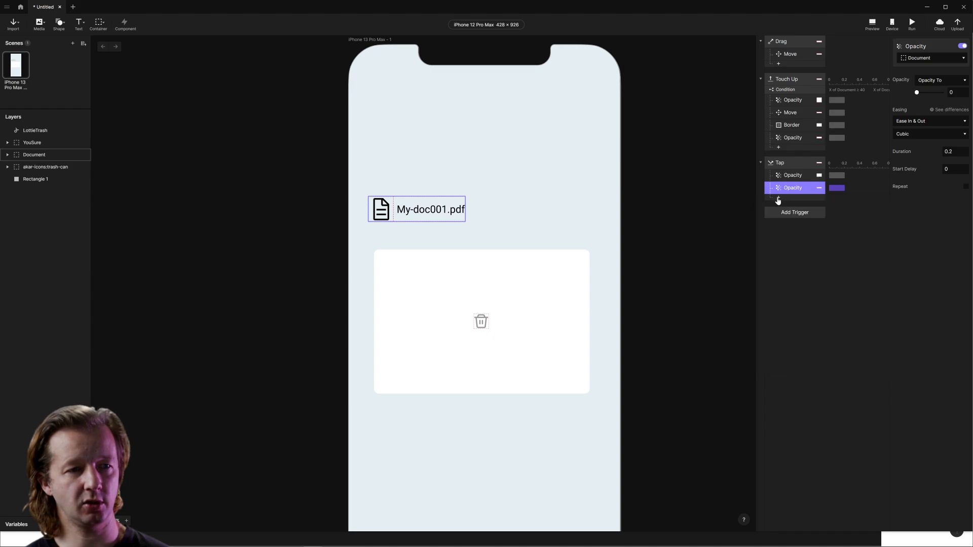
key("ctrl+d")
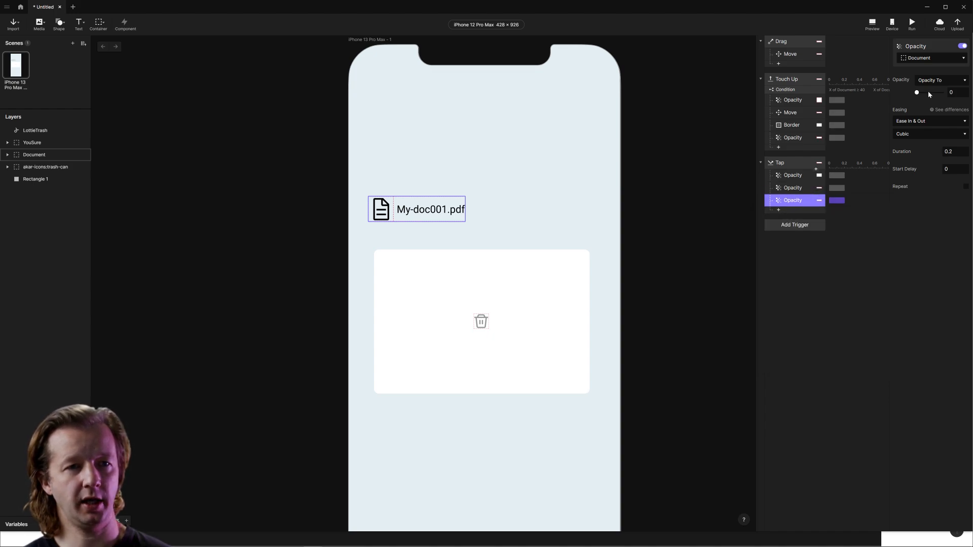
left_click(928, 58)
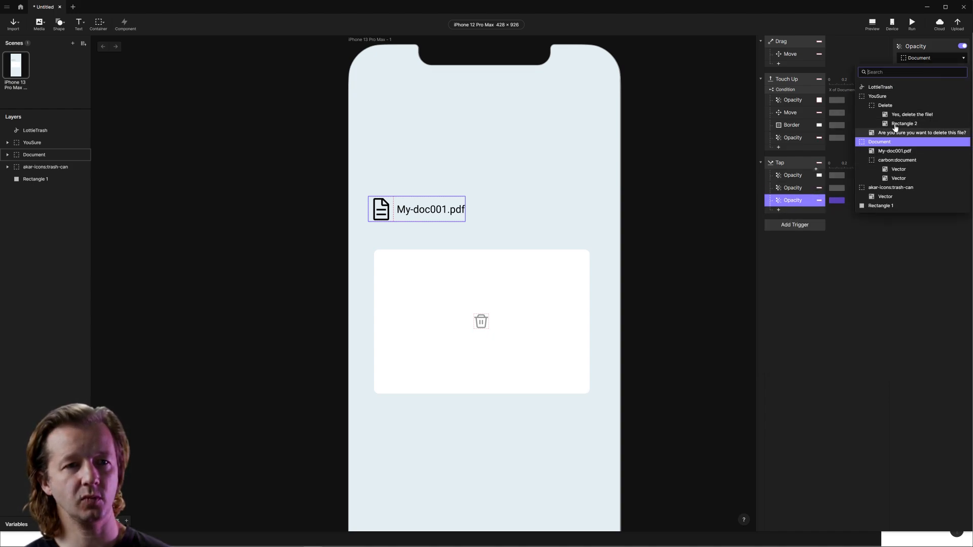
left_click(885, 88)
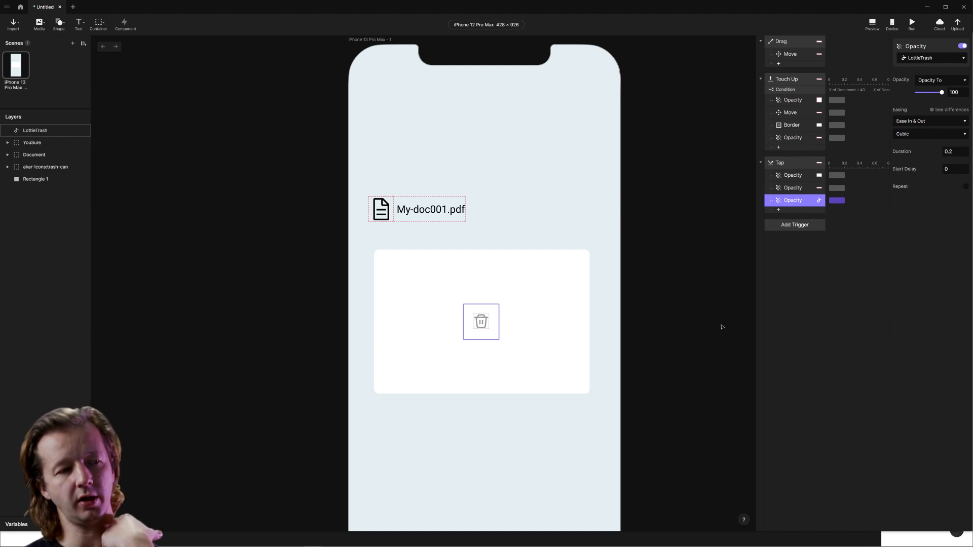
Add a Scale response for LottieTrash under the Tap trigger, scaling by factor to 130% in both X and Y.
left_click(779, 211)
left_click(790, 226)
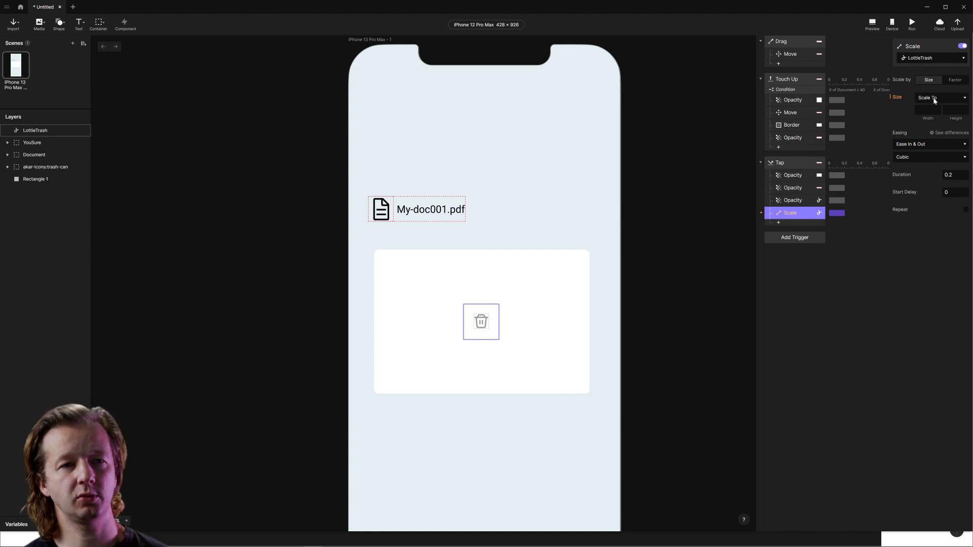
left_click(952, 81)
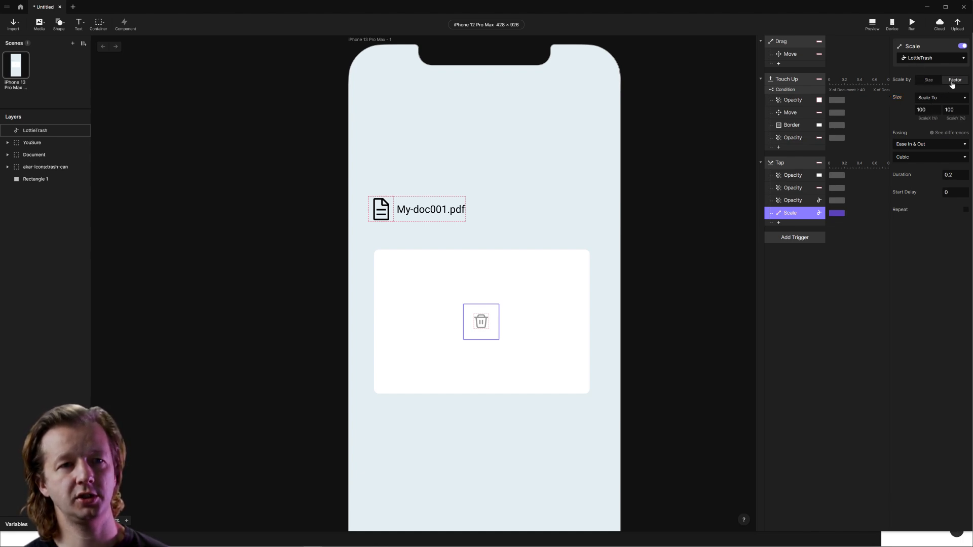
left_click(915, 113)
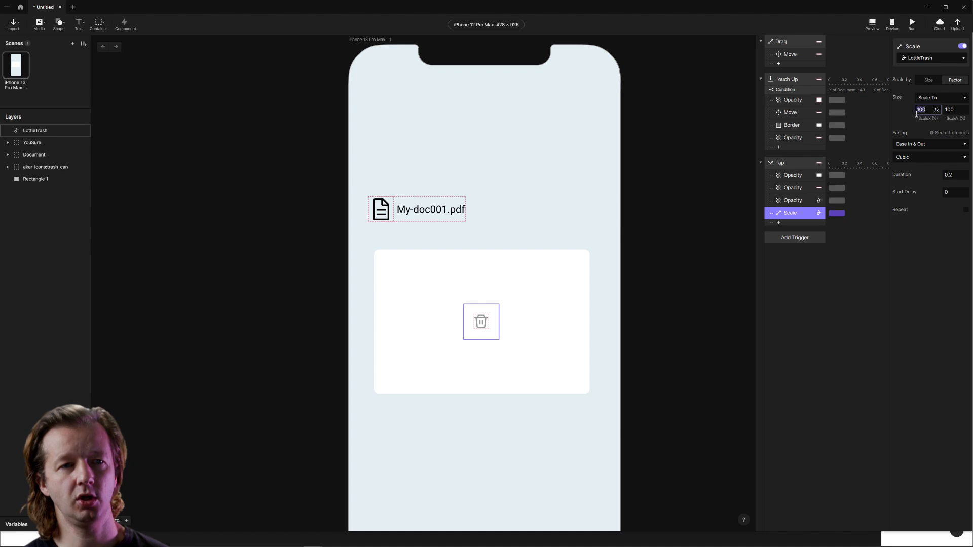
type("130")
key("Tab")
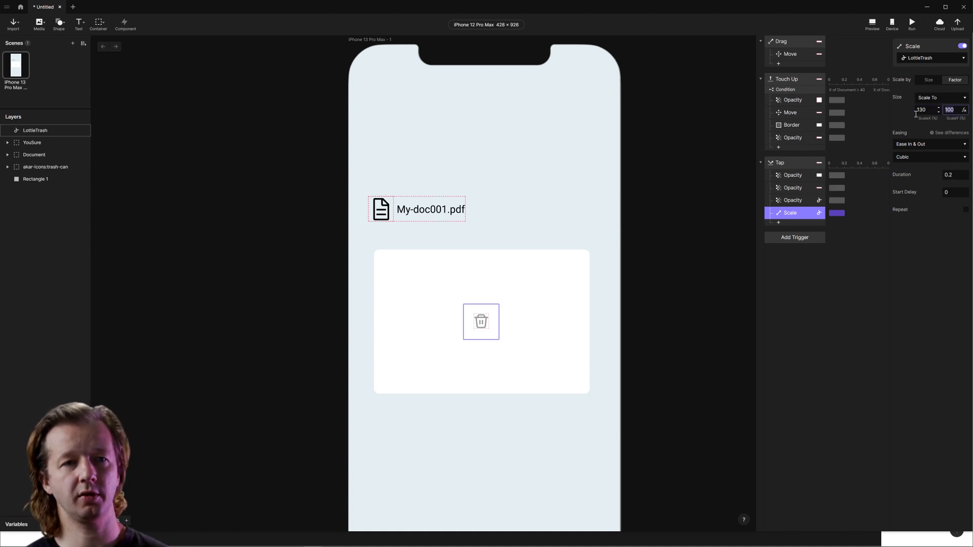
type("130")
left_click(899, 121)
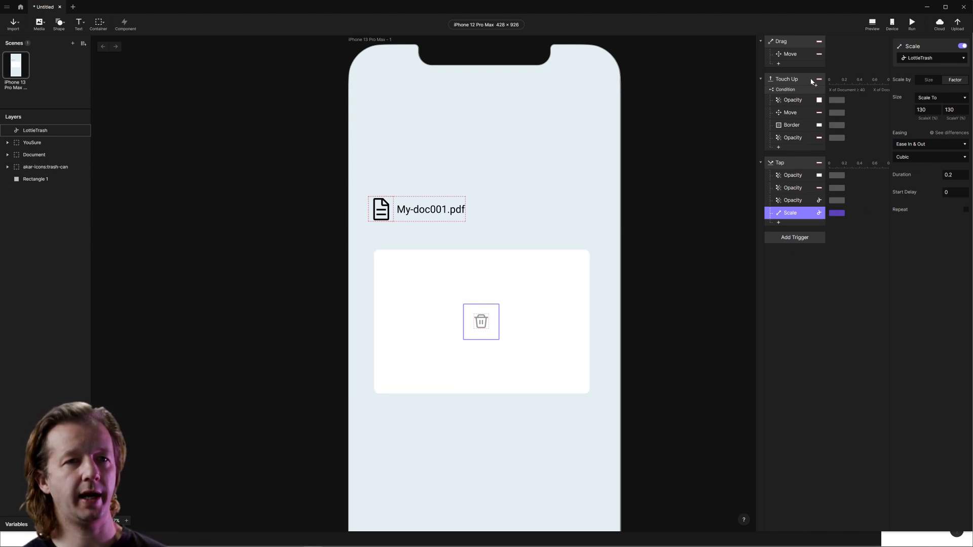
Preview the prototype by moving the document onto the drop area and confirming the deletion, and close the preview.
left_click(912, 29)
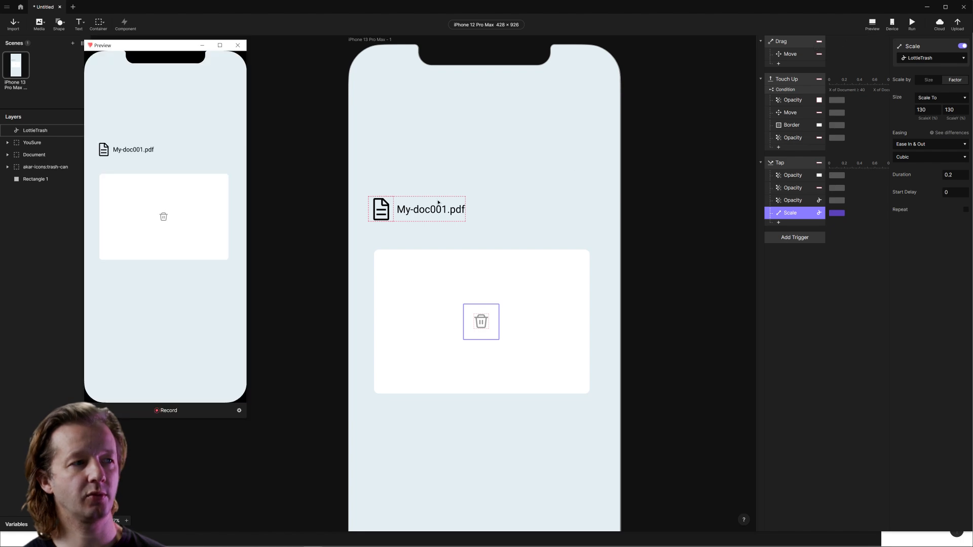
left_click_drag(156, 157, 163, 212)
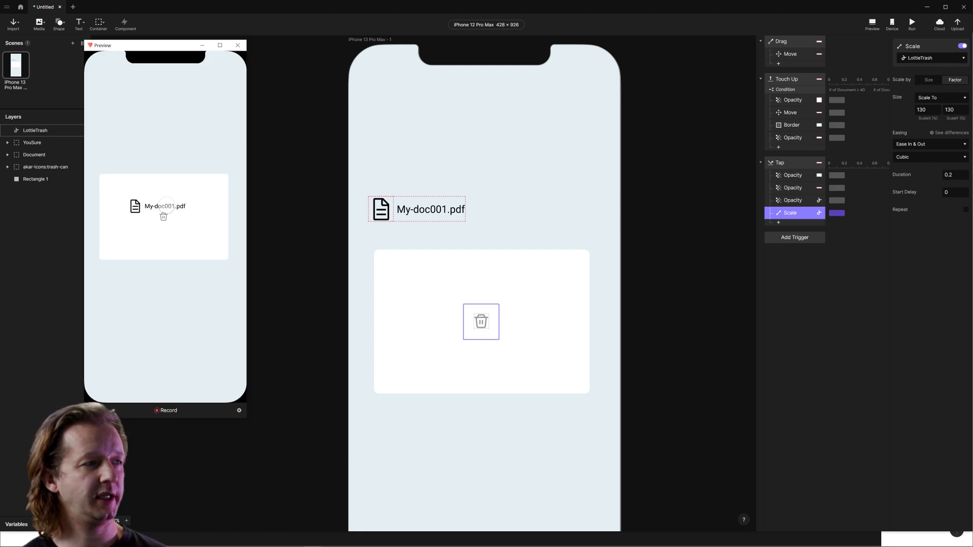
left_click(162, 307)
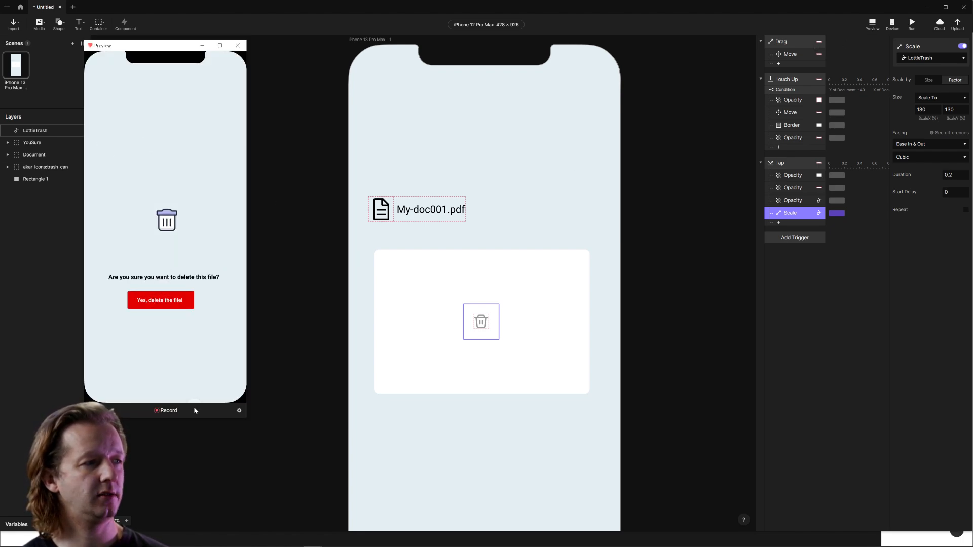
left_click(238, 46)
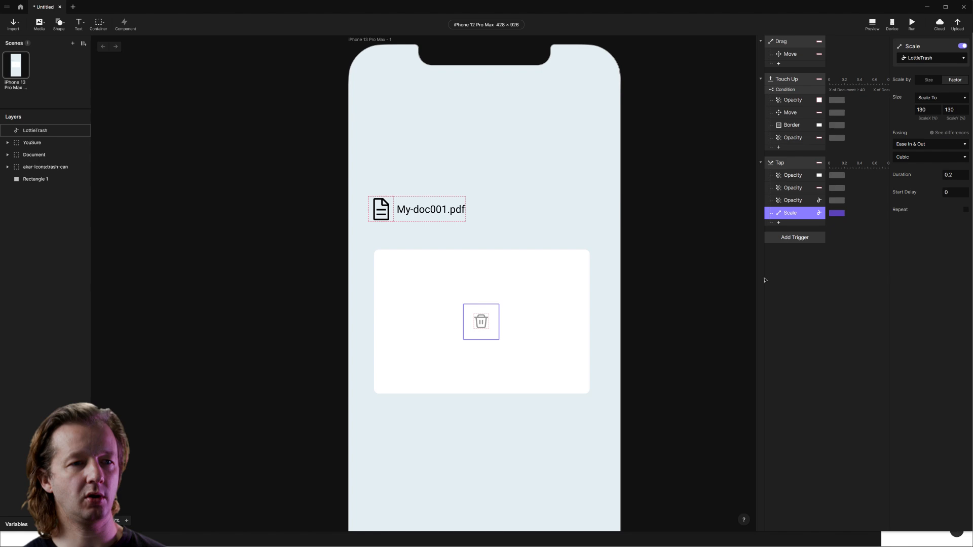
Add a Playback response that plays LottieTrash under the Tap trigger, and test the file deletion in the preview.
left_click(778, 223)
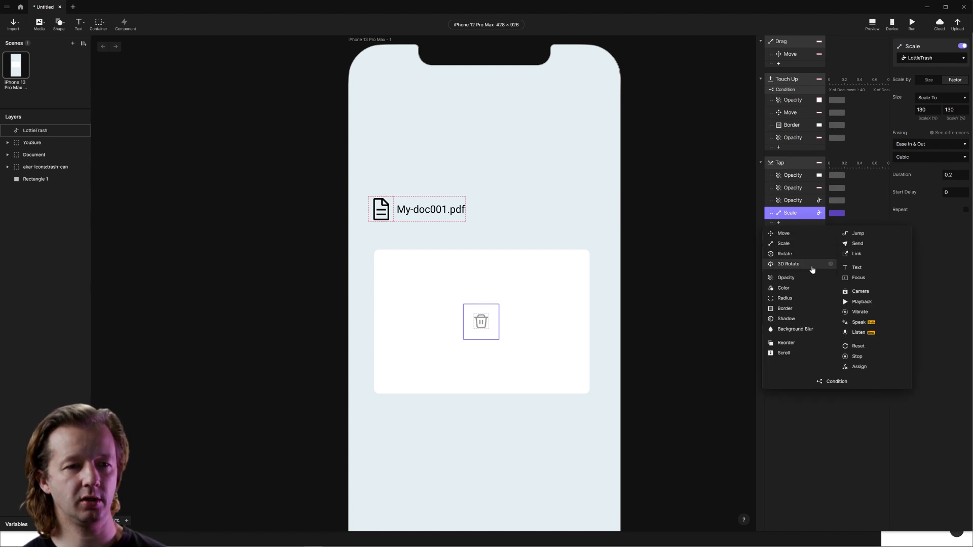
left_click(861, 302)
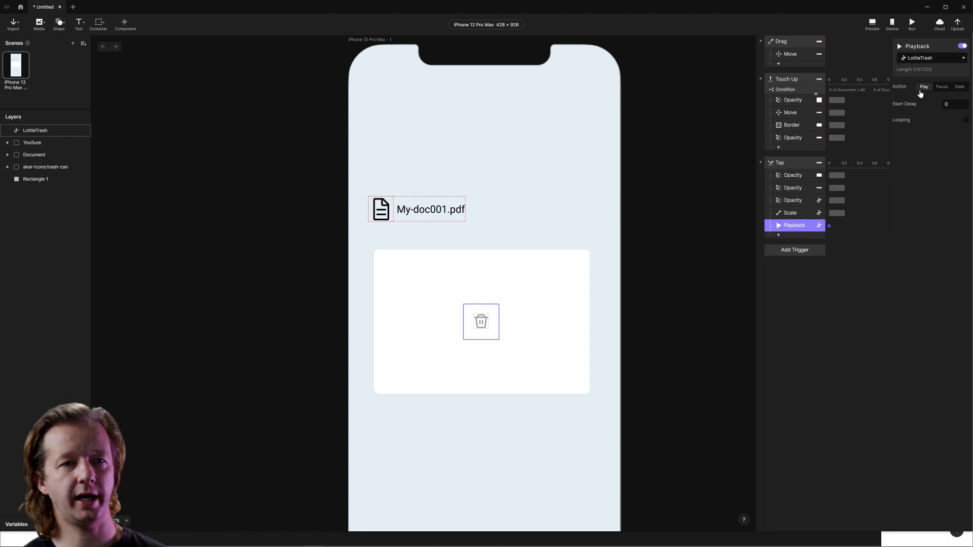
left_click(871, 25)
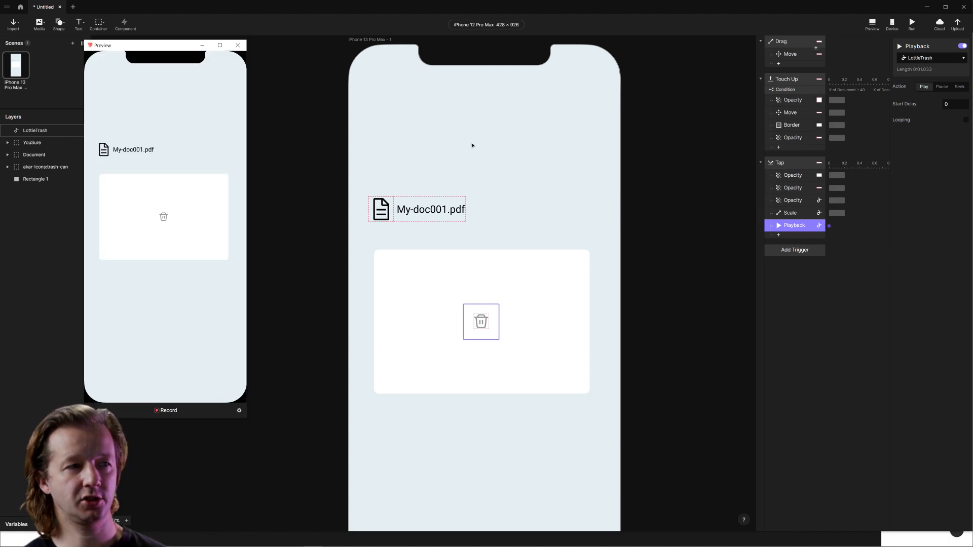
left_click_drag(109, 155, 154, 206)
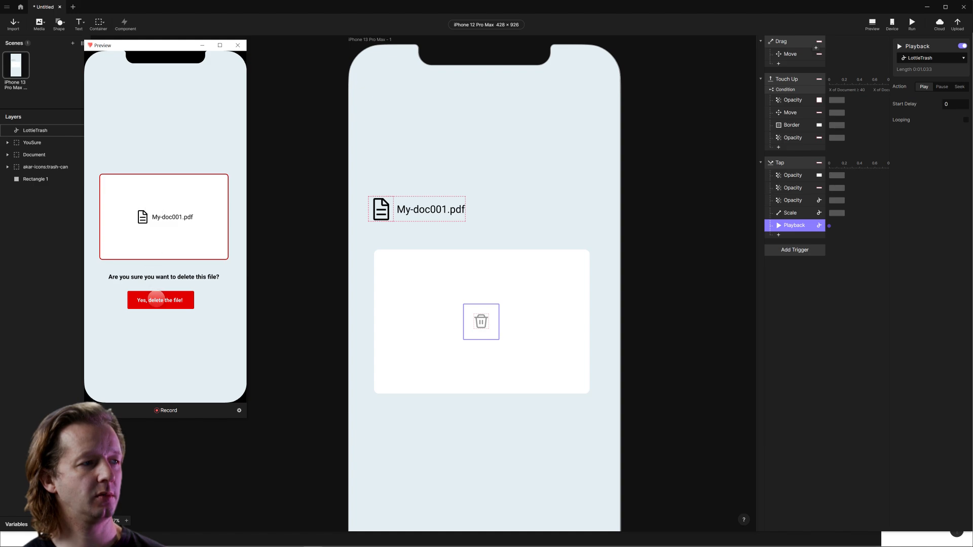
left_click(156, 299)
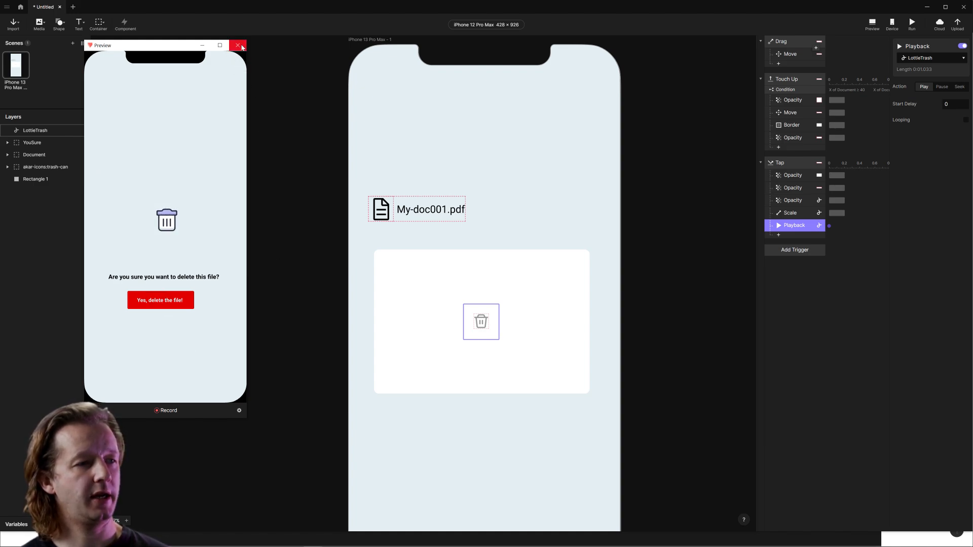
left_click(238, 45)
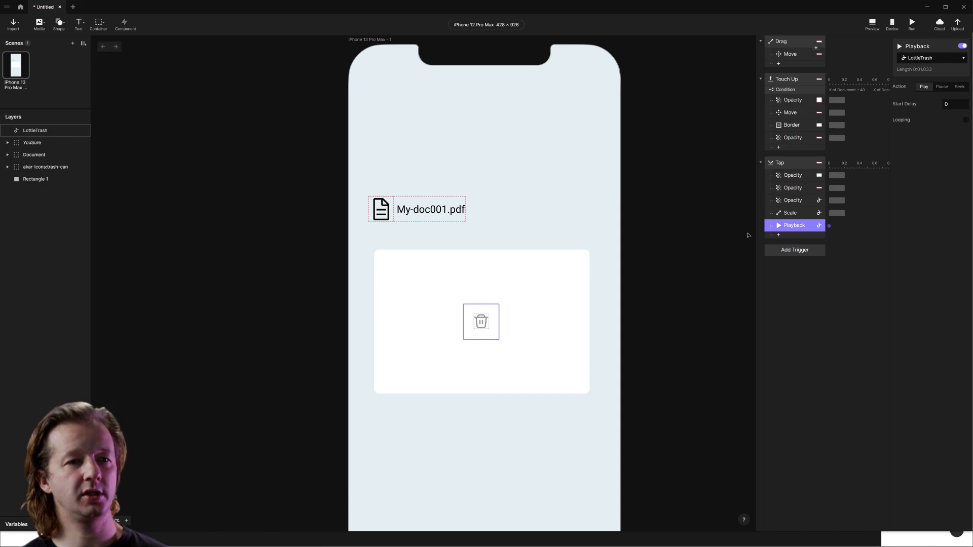
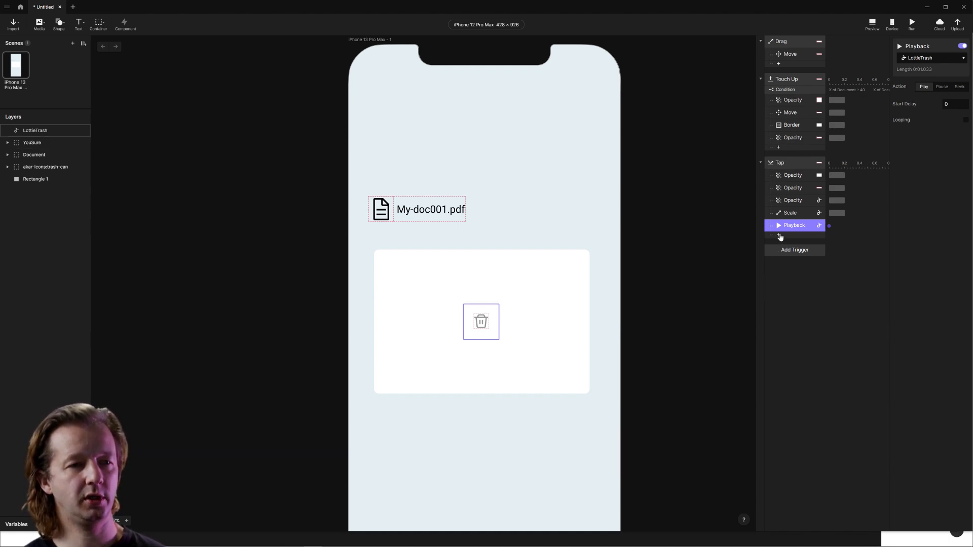
Duplicate the LottieTrash opacity response under Tap, delay the copy's start to 0.46, and target it to Rectangle 1.
left_click(794, 201)
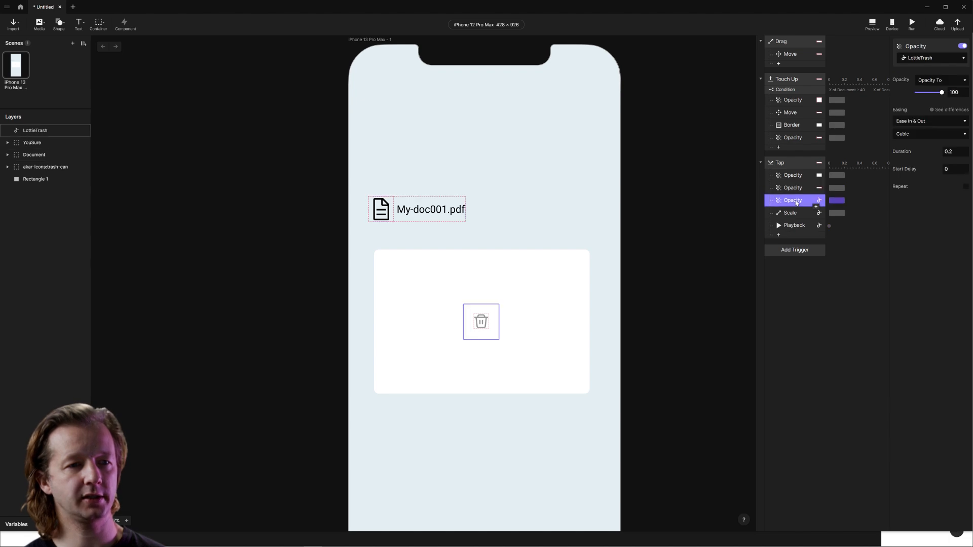
left_click_drag(795, 202, 873, 234)
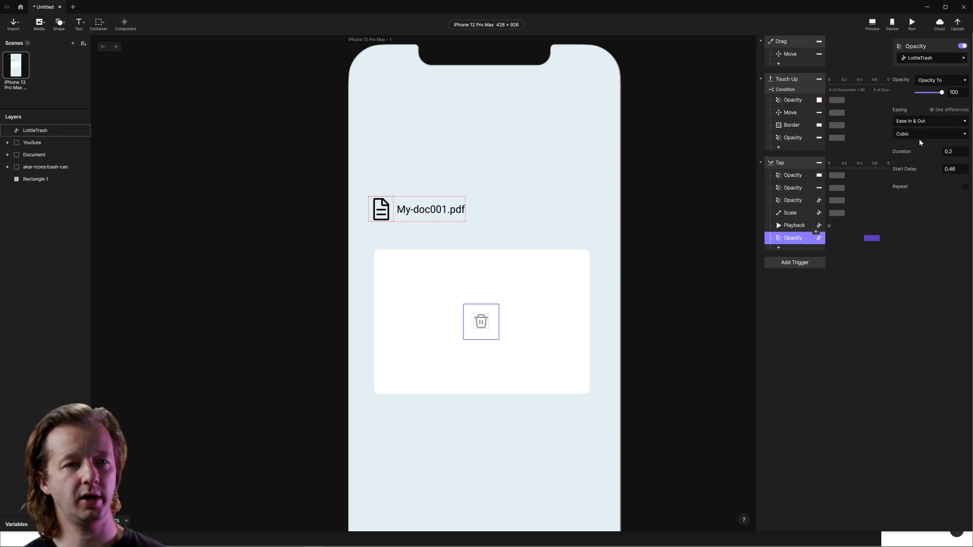
left_click(934, 59)
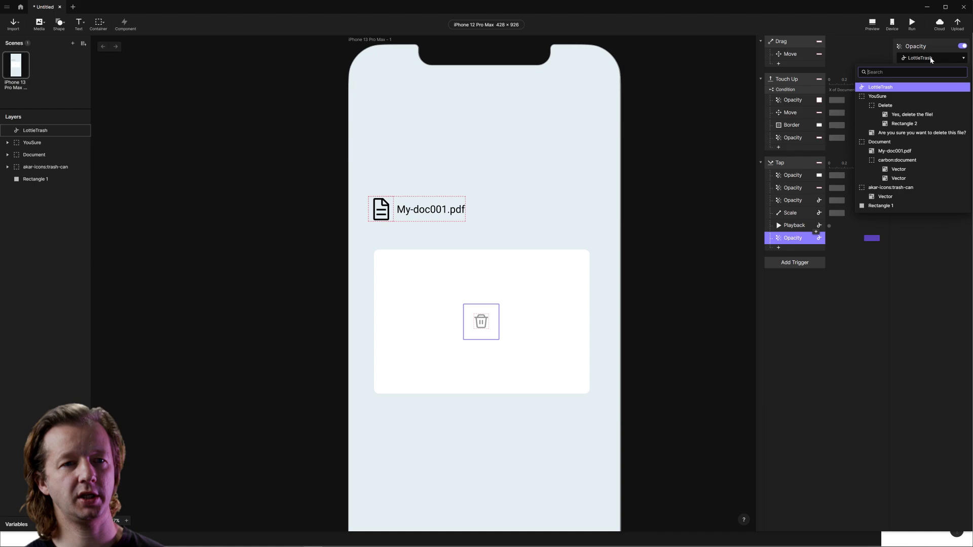
left_click(894, 205)
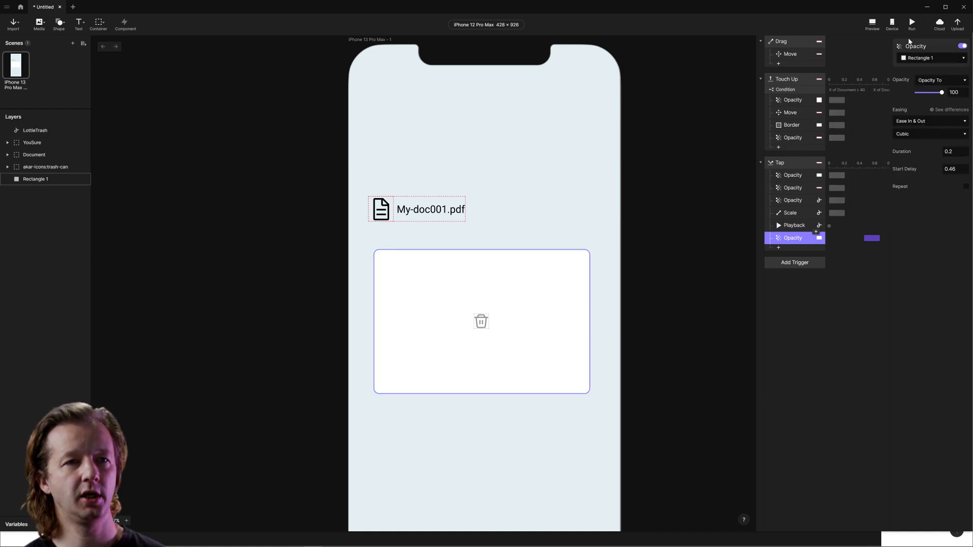
Preview the delayed Rectangle 1 fade-in by dropping the document on the box and confirming the deletion.
left_click(872, 24)
left_click_drag(122, 150, 212, 249)
left_click(173, 300)
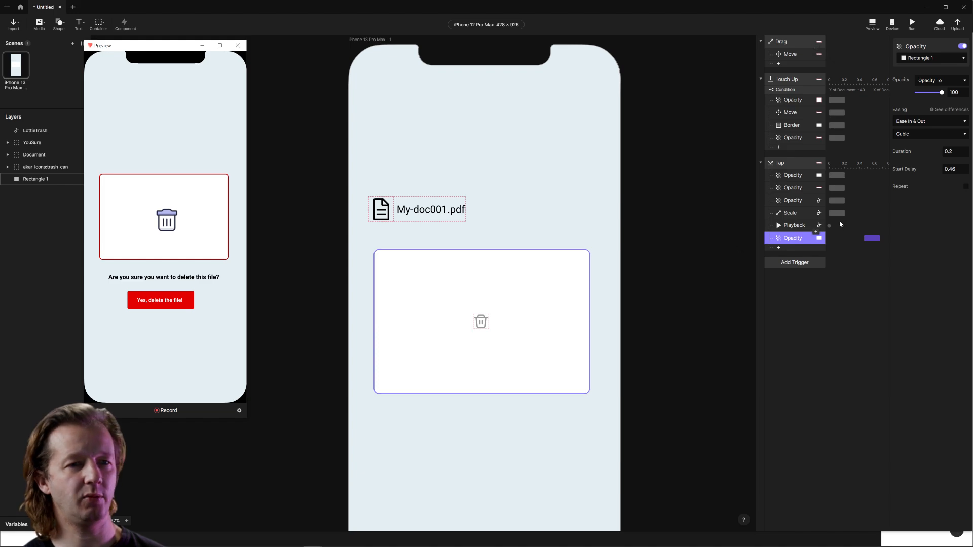
Set the start delay of the last Rectangle 1 opacity response to 0.96 and test the deletion in the preview.
left_click_drag(872, 241, 882, 240)
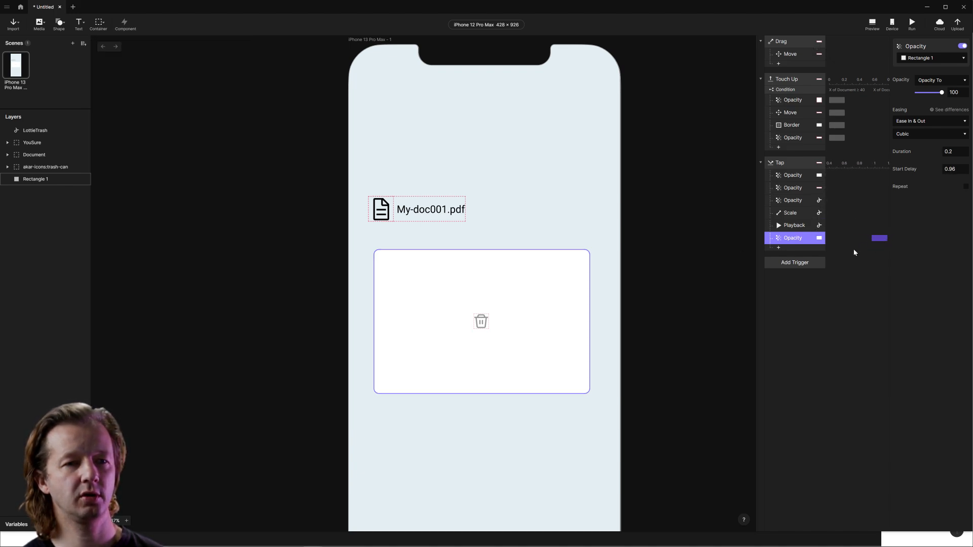
left_click(875, 27)
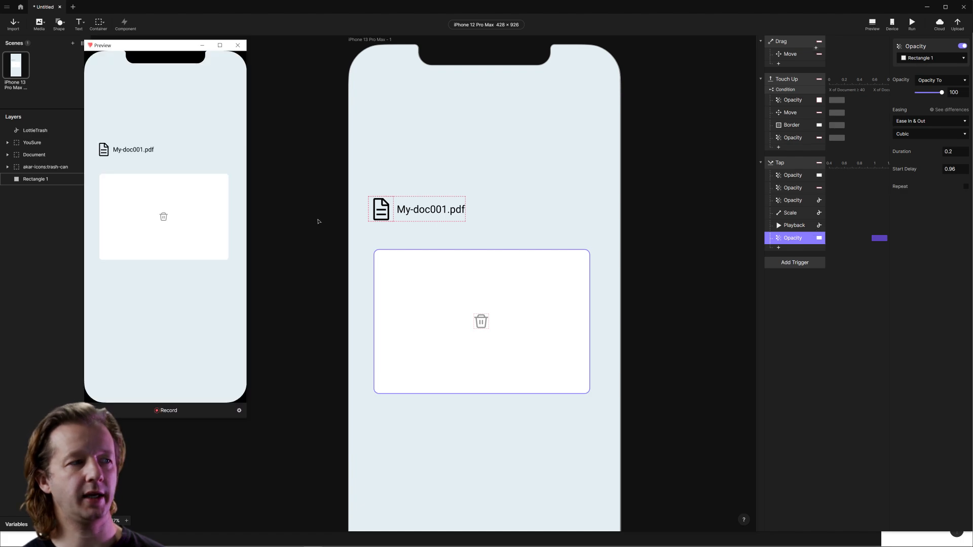
left_click_drag(133, 151, 181, 228)
left_click(188, 299)
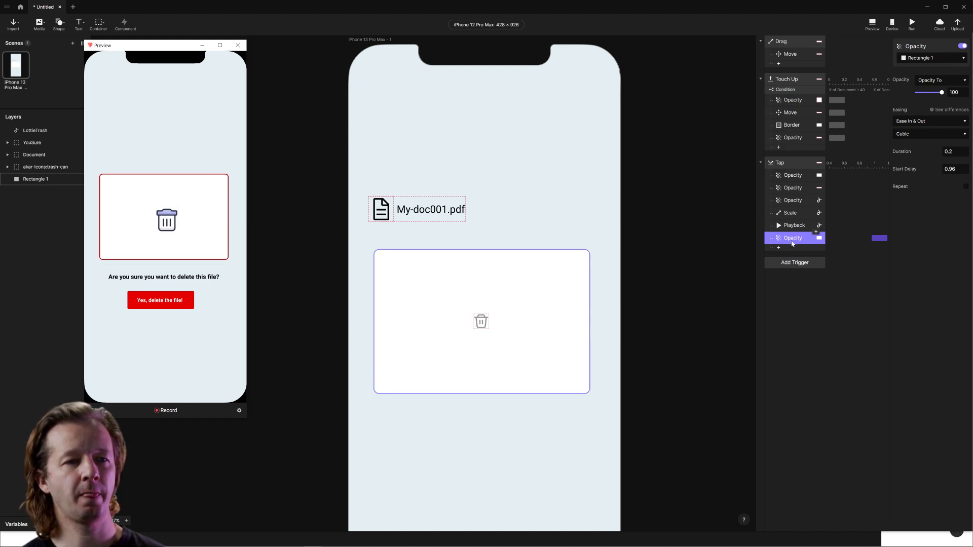
Duplicate the delayed Rectangle 1 opacity response, target the copy to LottieTrash with opacity 0, and test it in the preview.
left_click(787, 240)
key("ctrl+d")
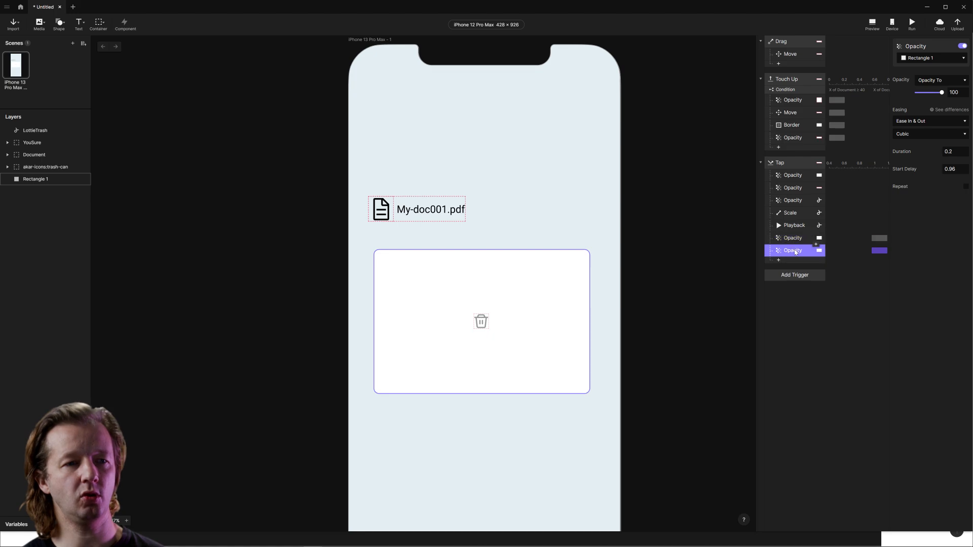
left_click(929, 60)
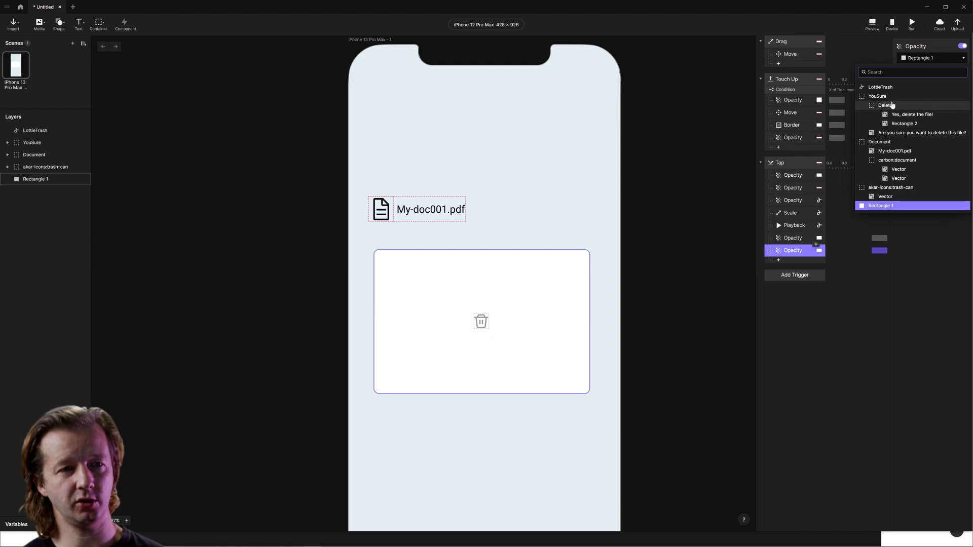
left_click(897, 88)
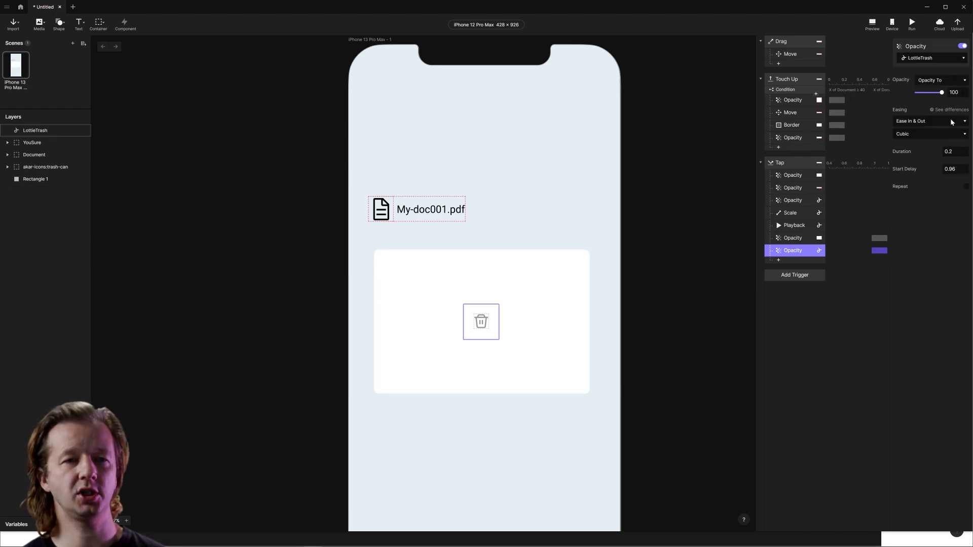
left_click_drag(942, 93, 895, 95)
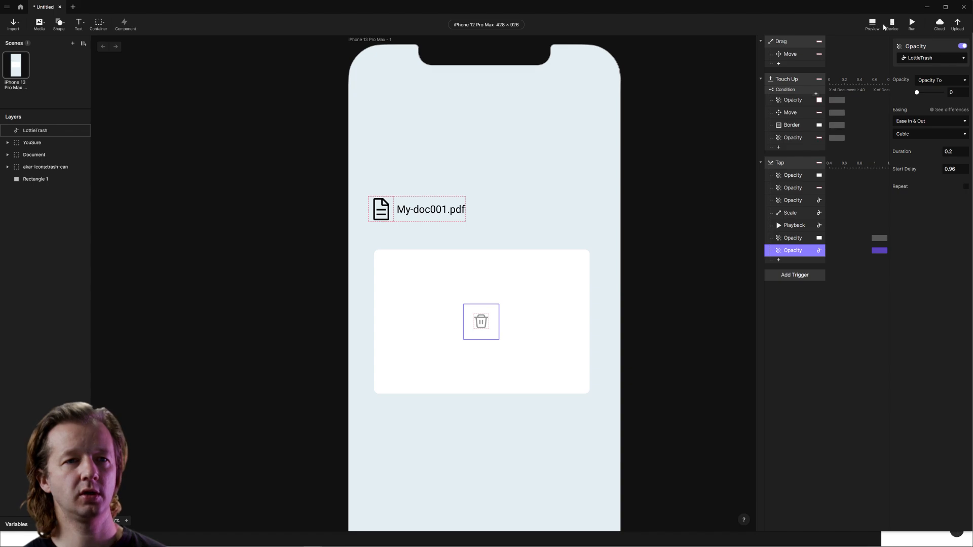
left_click(872, 24)
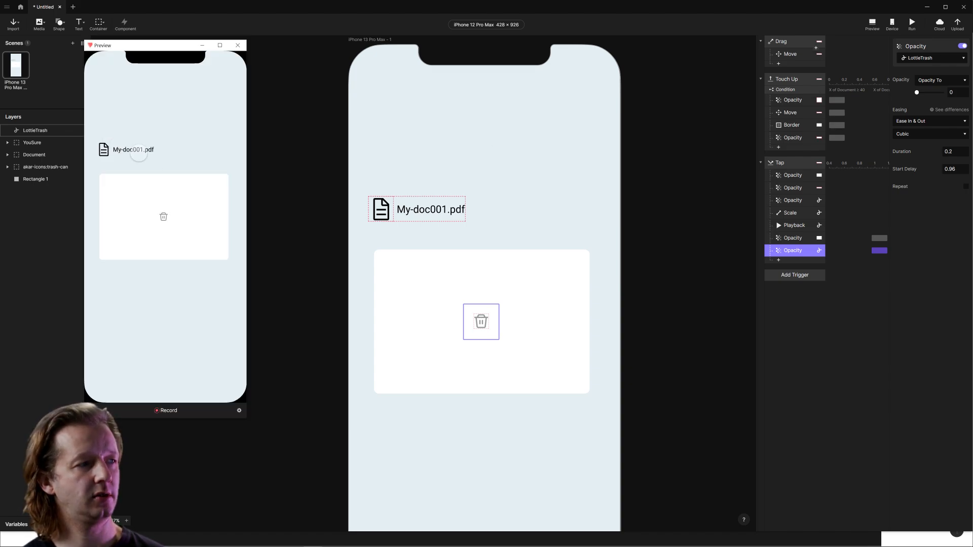
left_click_drag(138, 154, 170, 206)
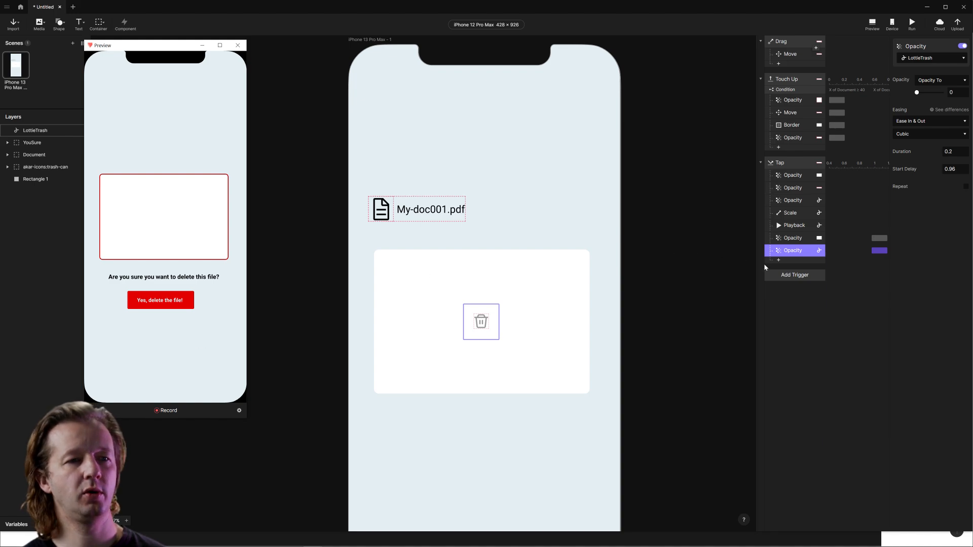
Add a Border response for Rectangle 1 under the Tap trigger and set the border colour's fill opacity to 0.
left_click(778, 260)
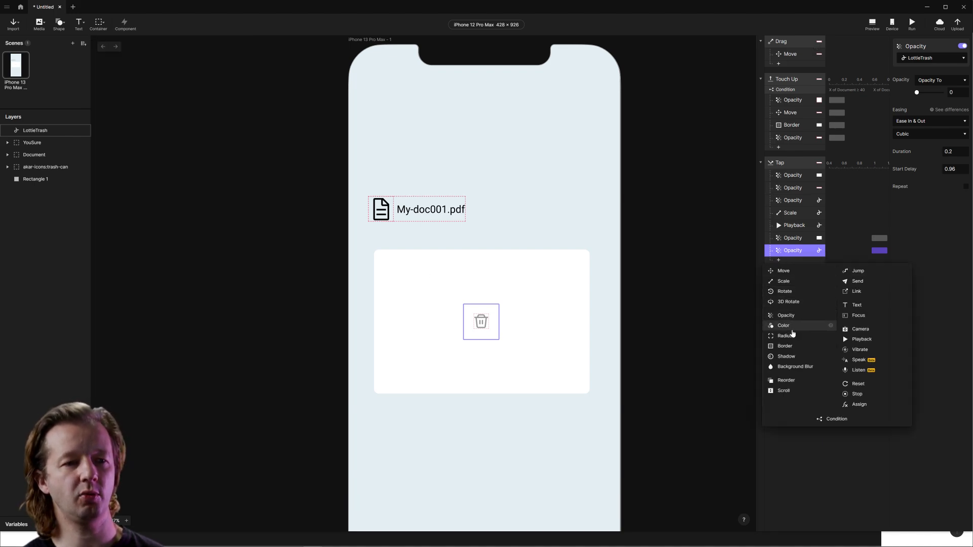
left_click(791, 347)
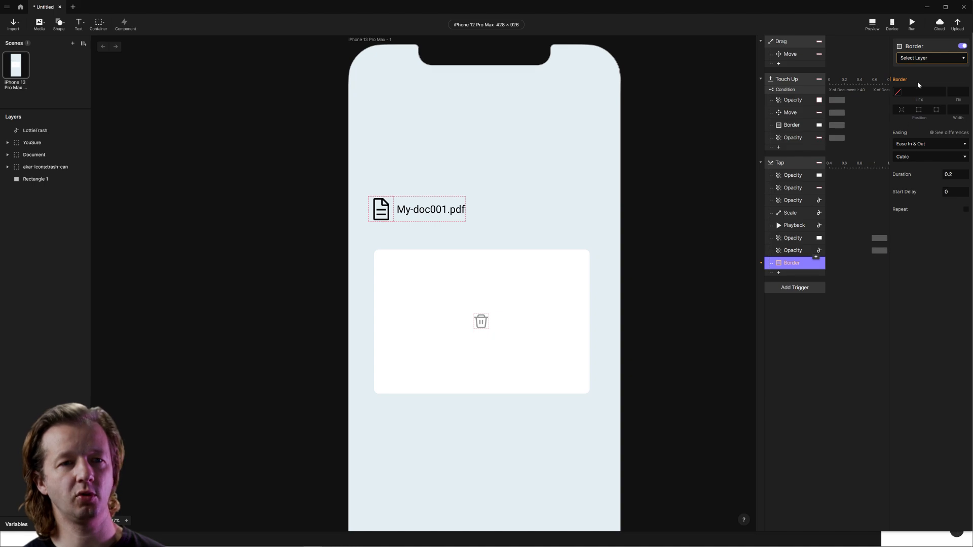
left_click(928, 58)
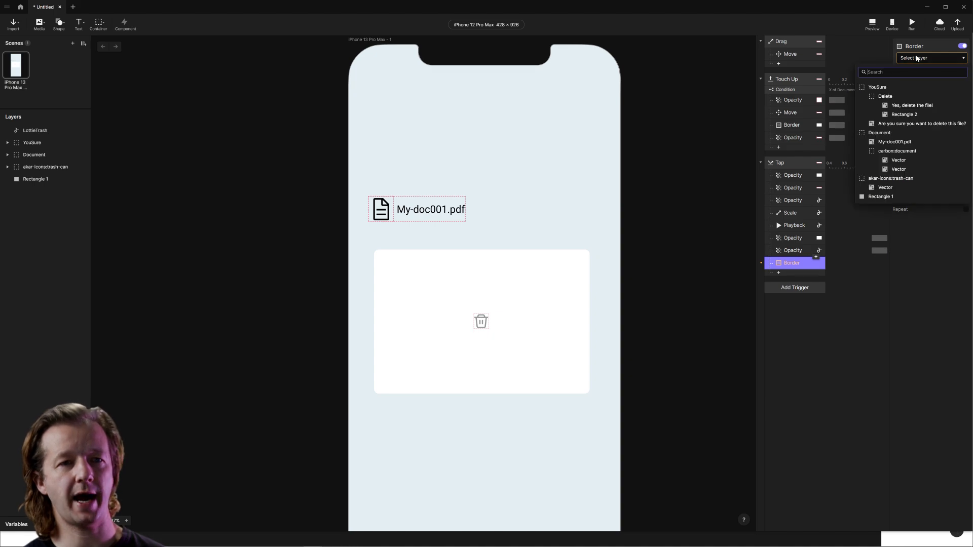
left_click(894, 198)
left_click(898, 95)
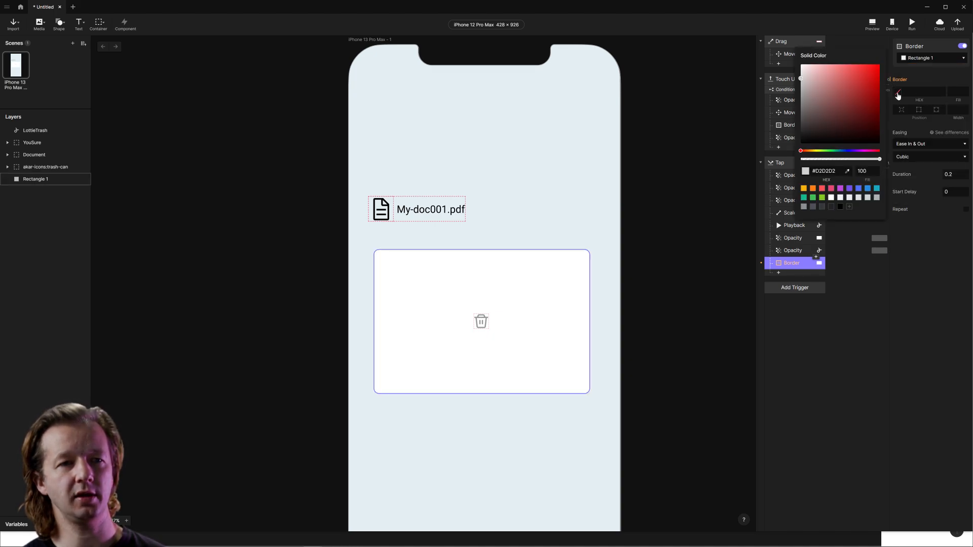
left_click_drag(880, 159, 800, 159)
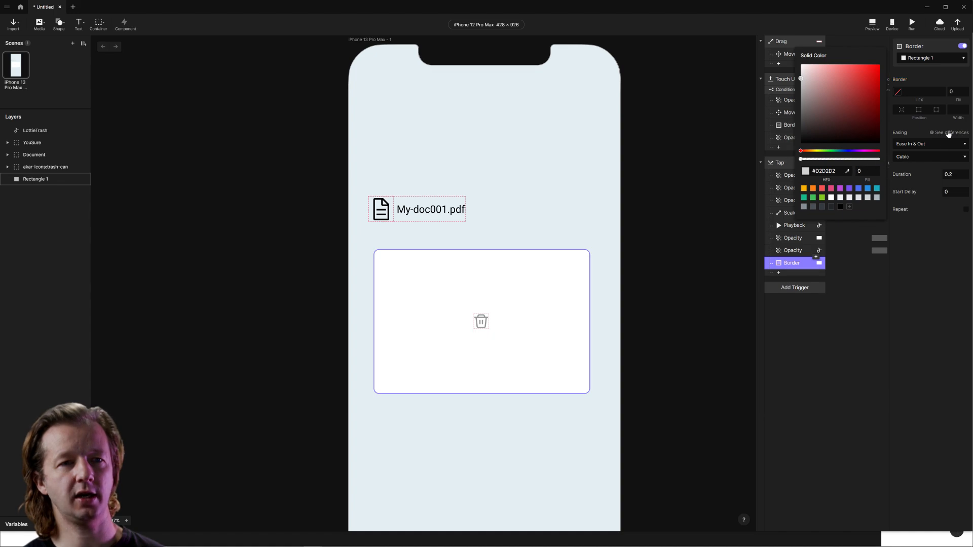
Set the start delay of Rectangle 1's Border response under the Tap trigger to 0.96 and test the deletion in the preview.
left_click(929, 83)
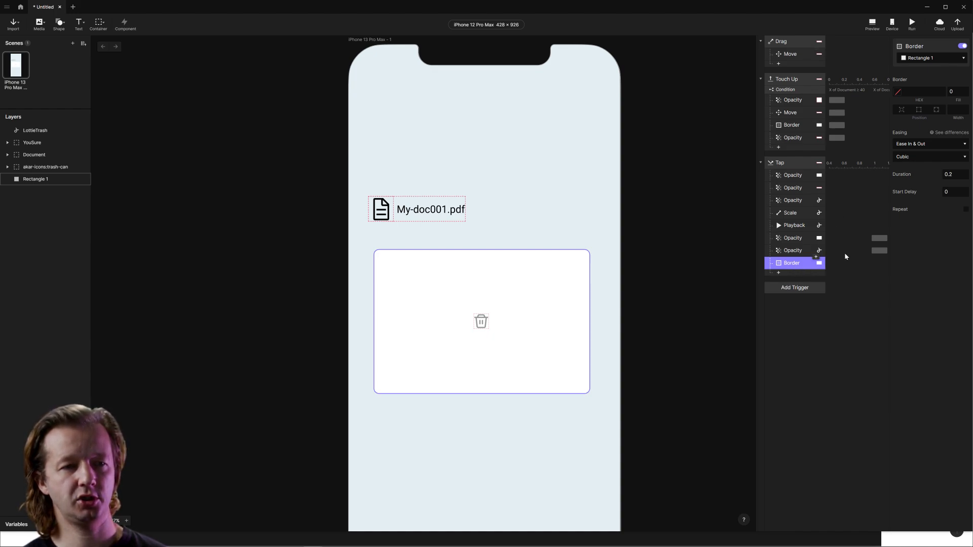
scroll(844, 256, "right", 7)
scroll(844, 254, "left", 7)
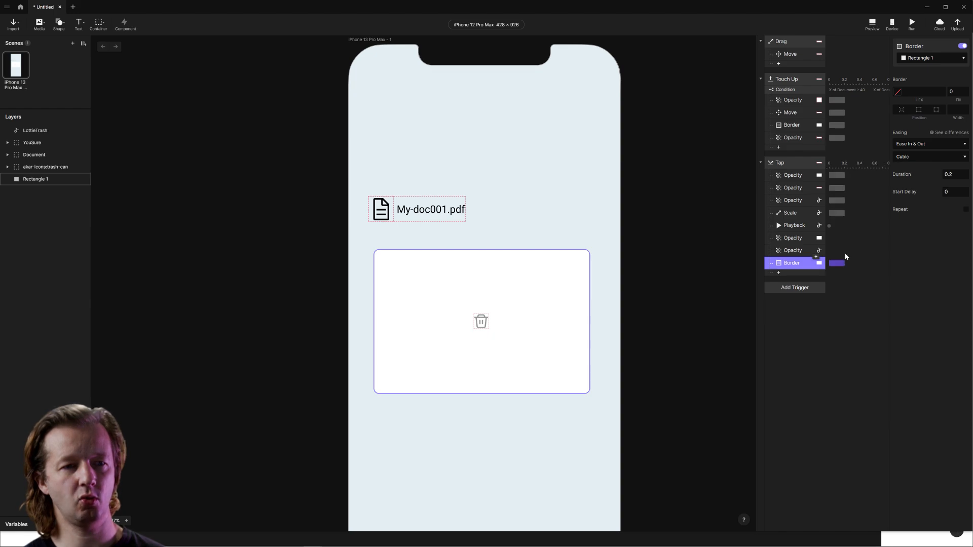
left_click_drag(840, 267, 888, 267)
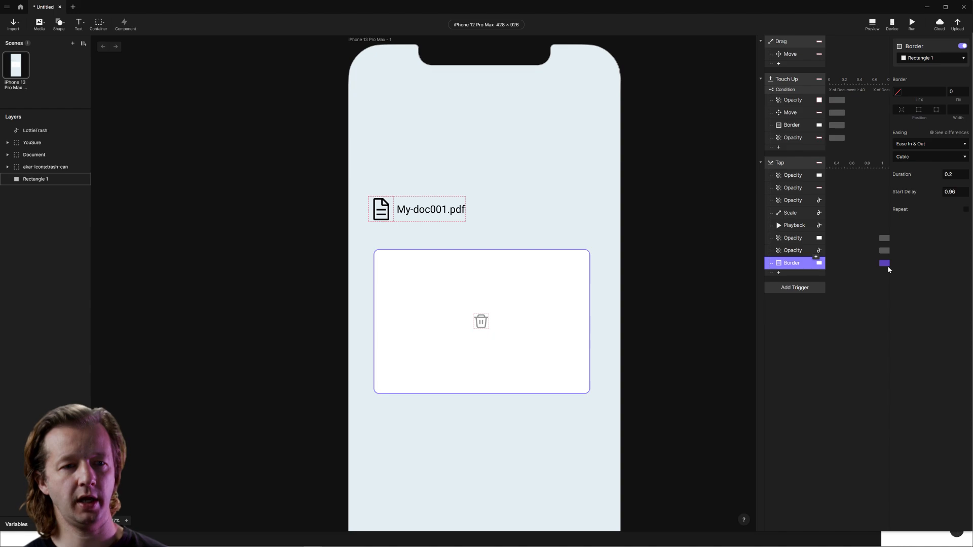
left_click(912, 23)
left_click_drag(104, 150, 158, 263)
left_click(167, 299)
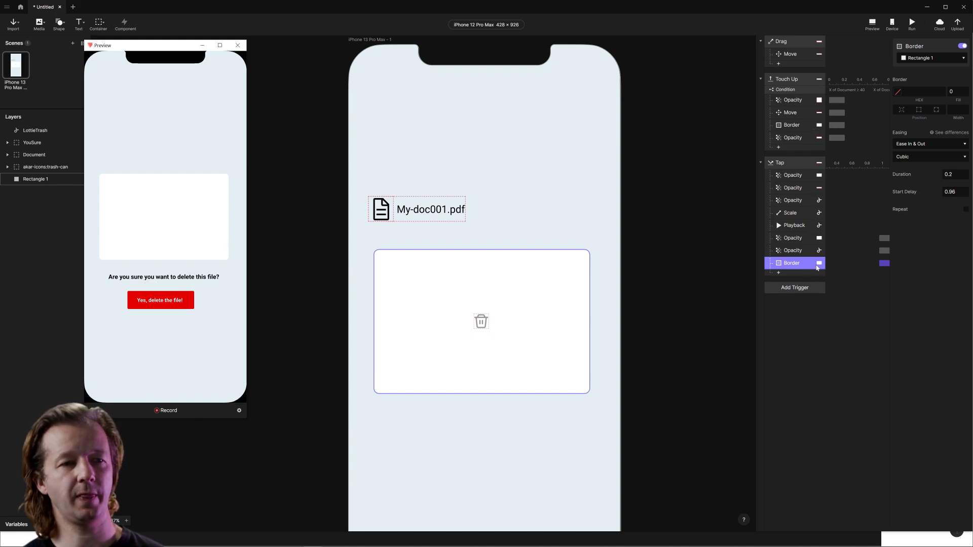
Duplicate the delayed LottieTrash opacity response, place the copy below the Border response, target it to YouSure, and test the deletion in the preview.
left_click(793, 251)
key("ctrl+d")
left_click_drag(791, 263, 787, 285)
left_click(919, 58)
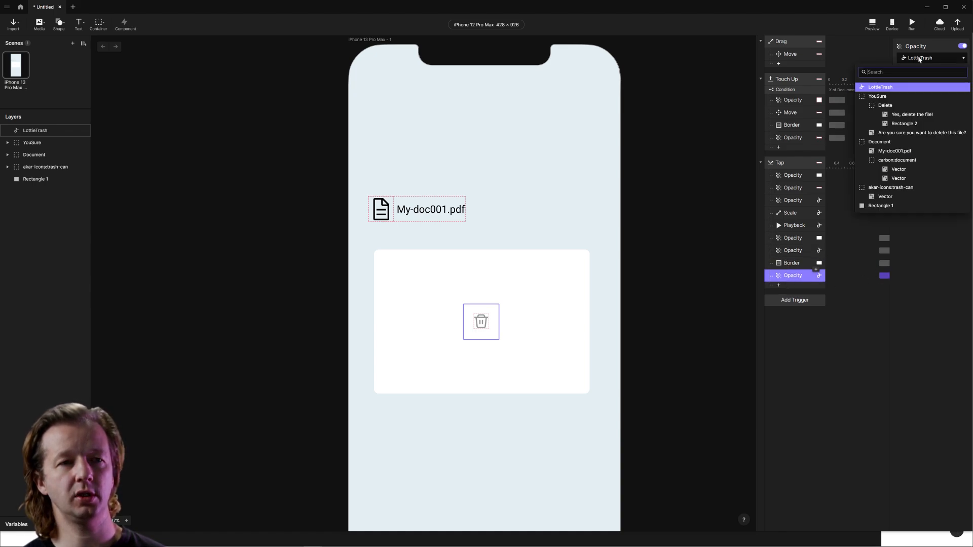
left_click(877, 96)
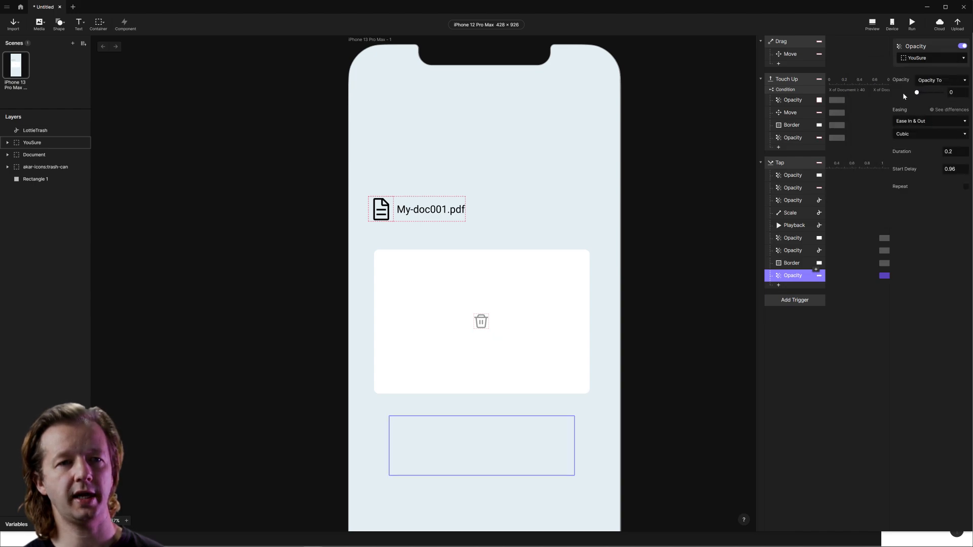
left_click(871, 23)
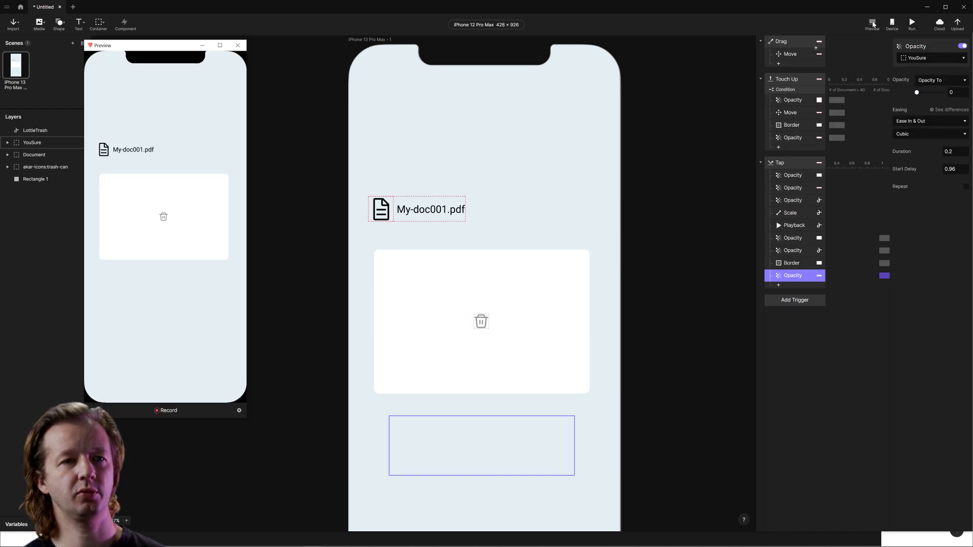
left_click_drag(108, 152, 145, 195)
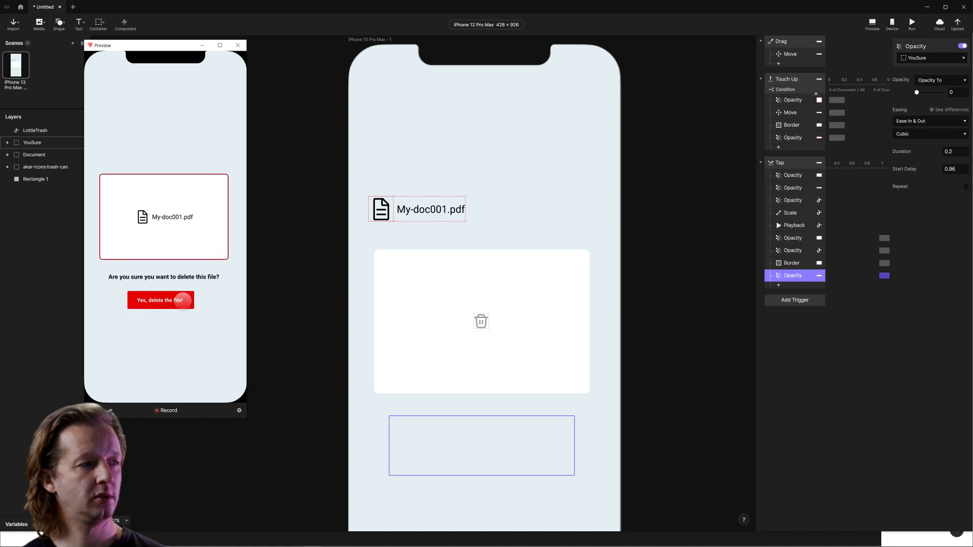
left_click(182, 301)
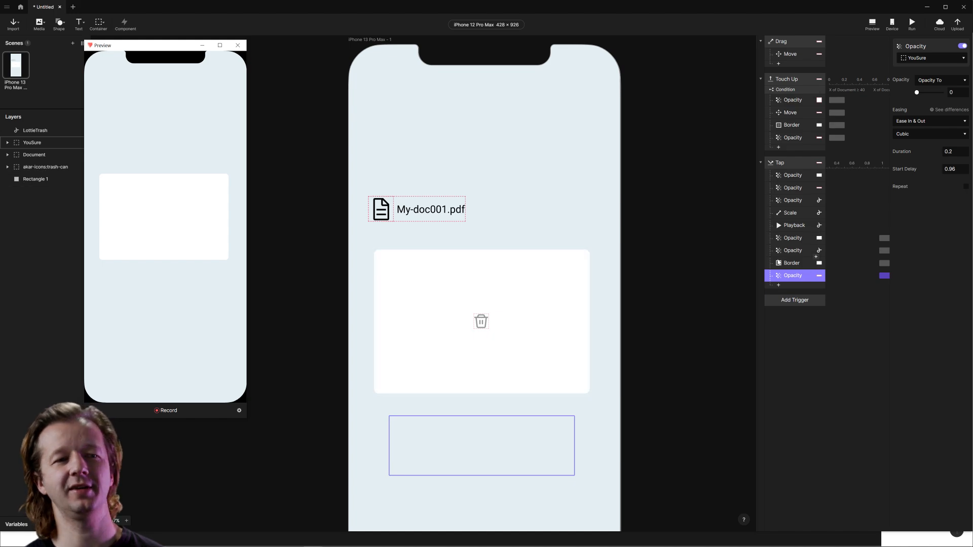
Duplicate the delayed YouSure opacity response and set the copy to start delay 1.3, target akar-icons:trash-can, and opacity 100.
left_click(789, 276)
key("ctrl+d")
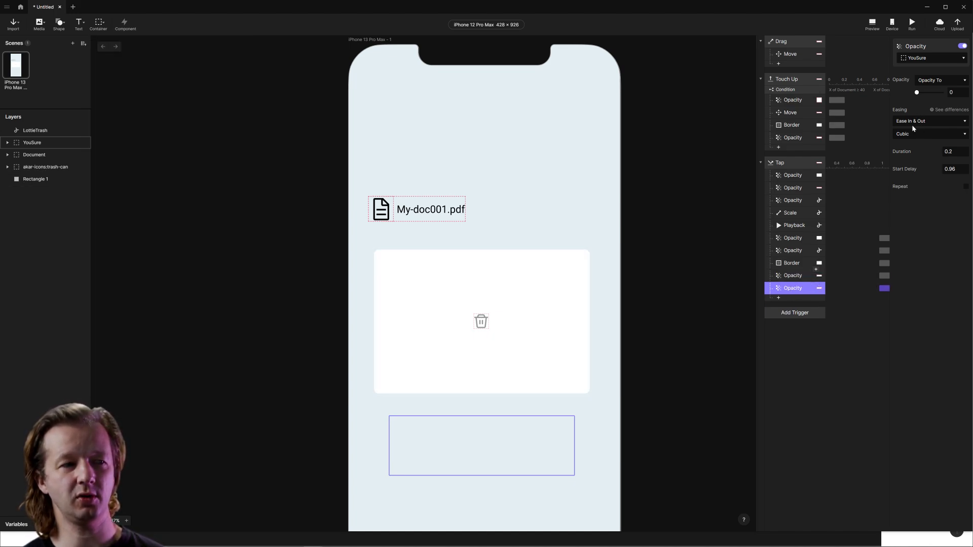
mouse_move(893, 288)
left_mouse_down()
mouse_move(871, 289)
mouse_move(880, 289)
left_mouse_up()
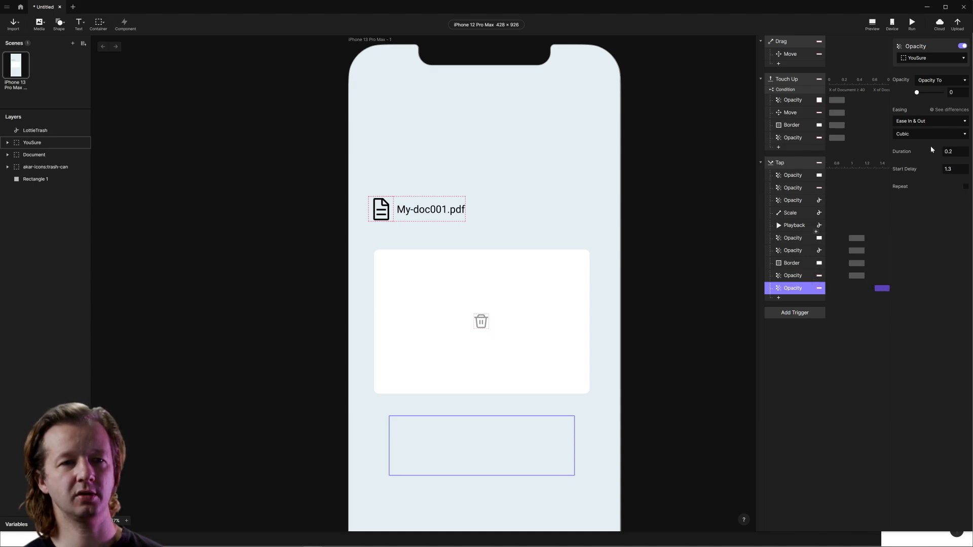
left_click(921, 59)
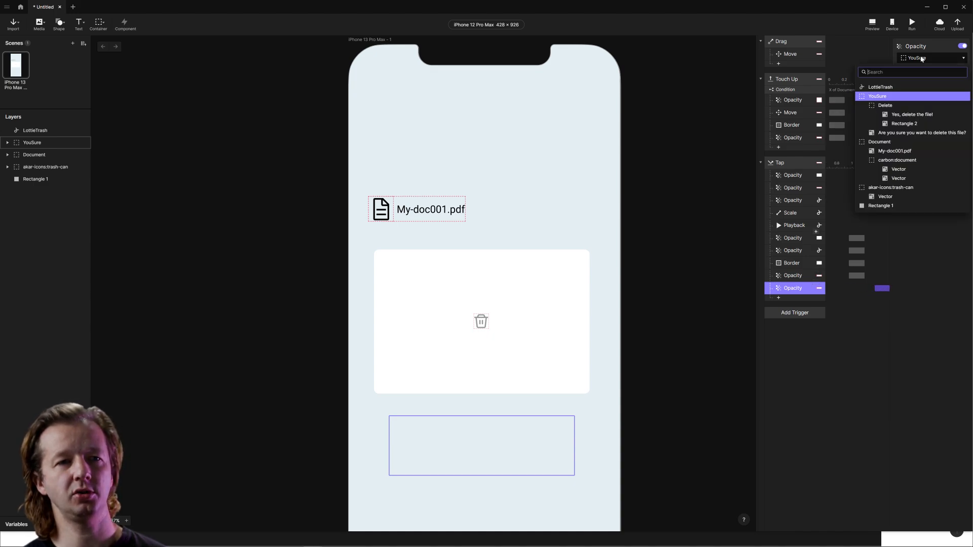
left_click(907, 188)
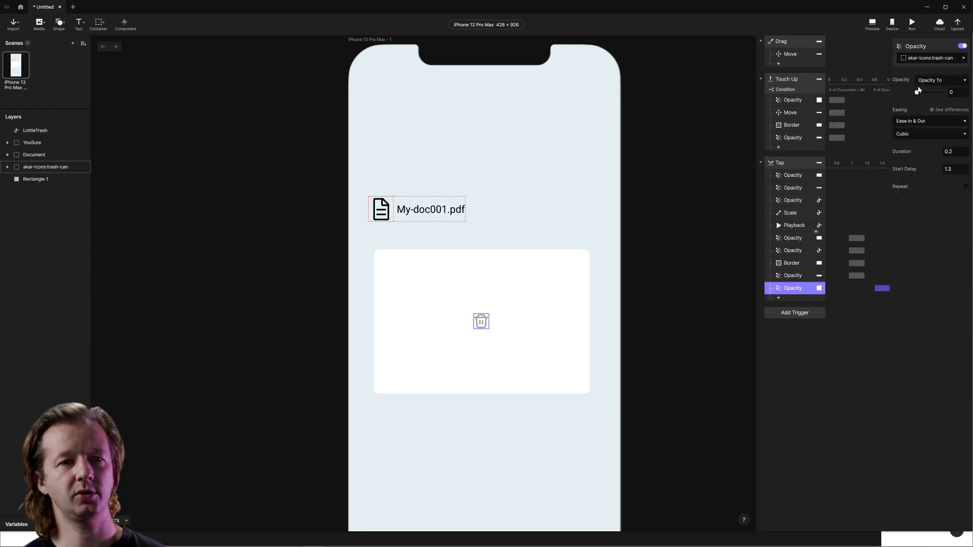
left_click_drag(917, 92, 943, 93)
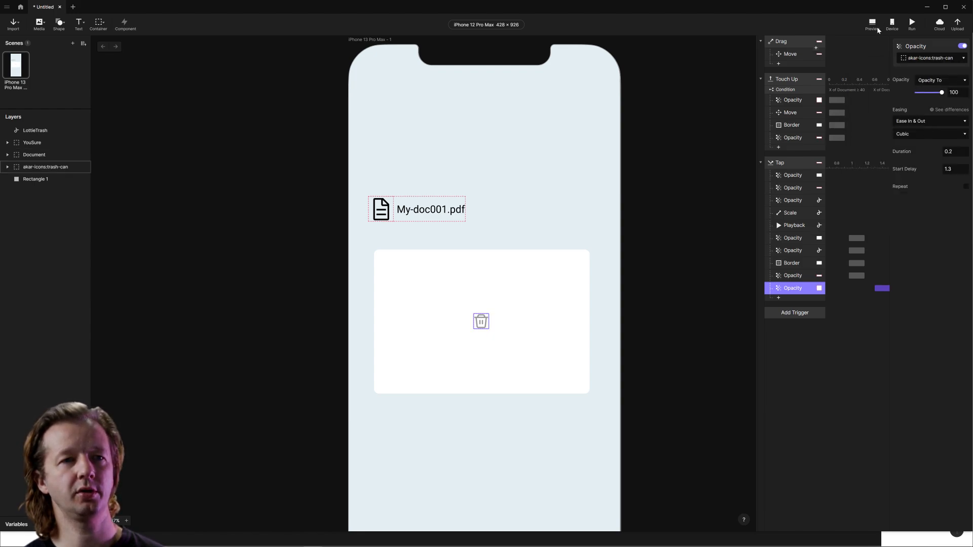
Preview the trash icon's delayed fade-in by dropping the document on the box and confirming the deletion.
left_click(877, 28)
left_click_drag(126, 150, 152, 177)
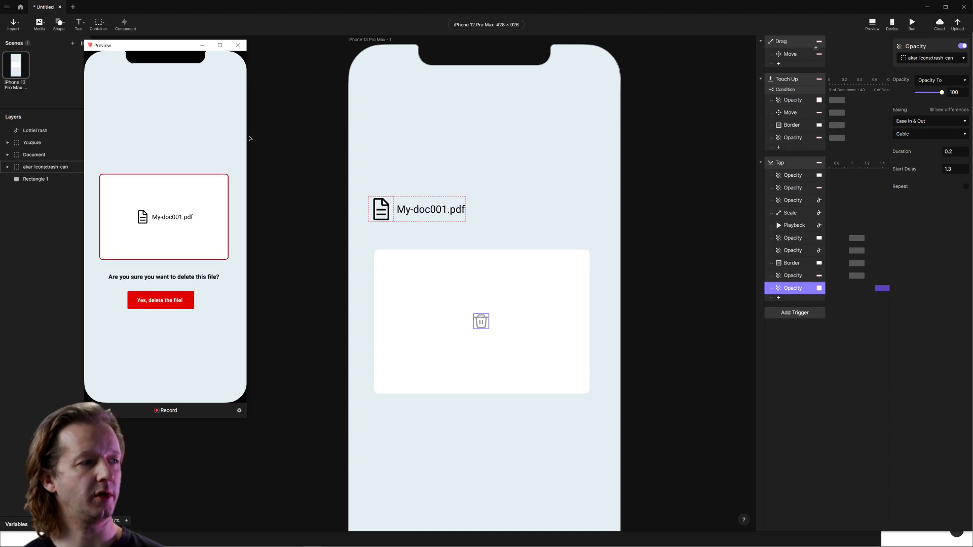
left_click(166, 302)
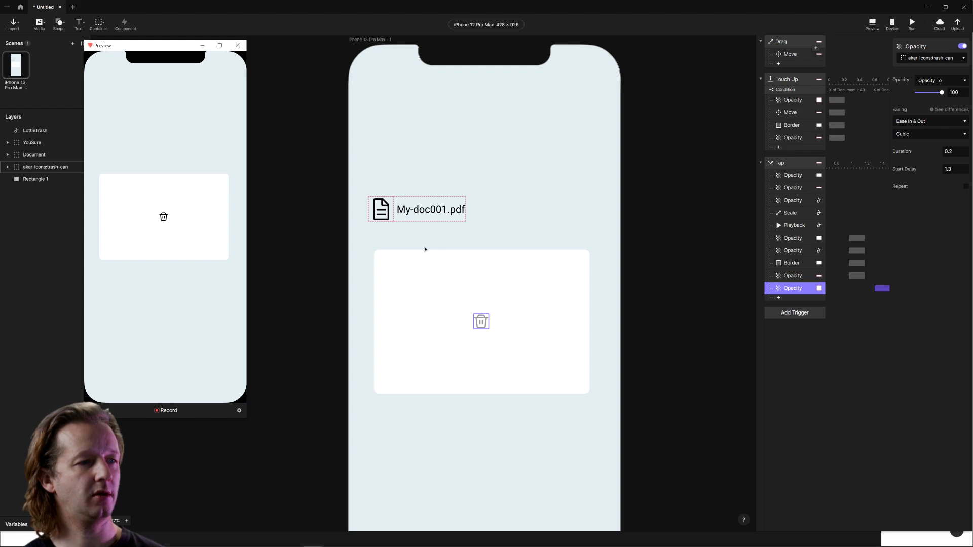
Move and enlarge the preview window, restart the prototype, and run through the complete file deletion again.
left_click_drag(173, 45, 693, 50)
left_click_drag(635, 424, 539, 492)
left_click(912, 30)
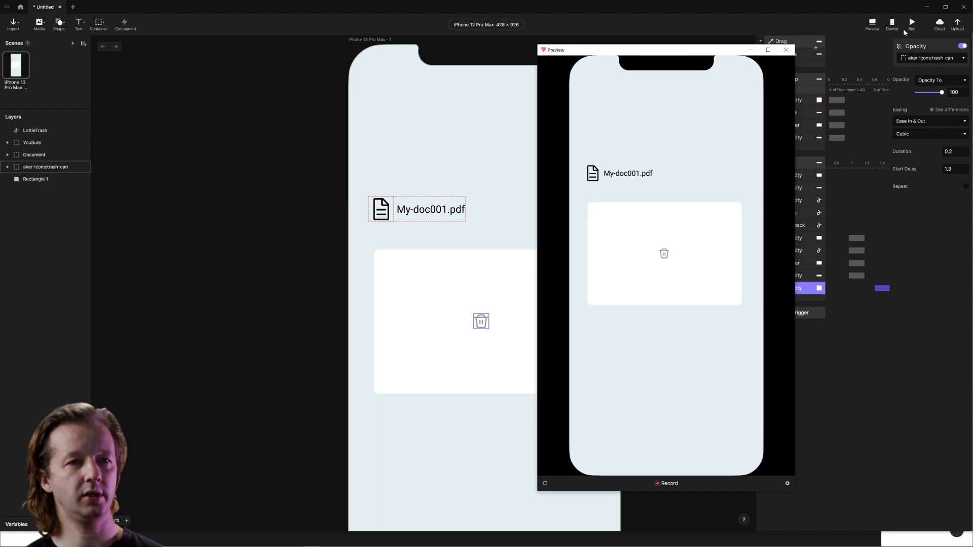
left_click_drag(631, 176, 678, 222)
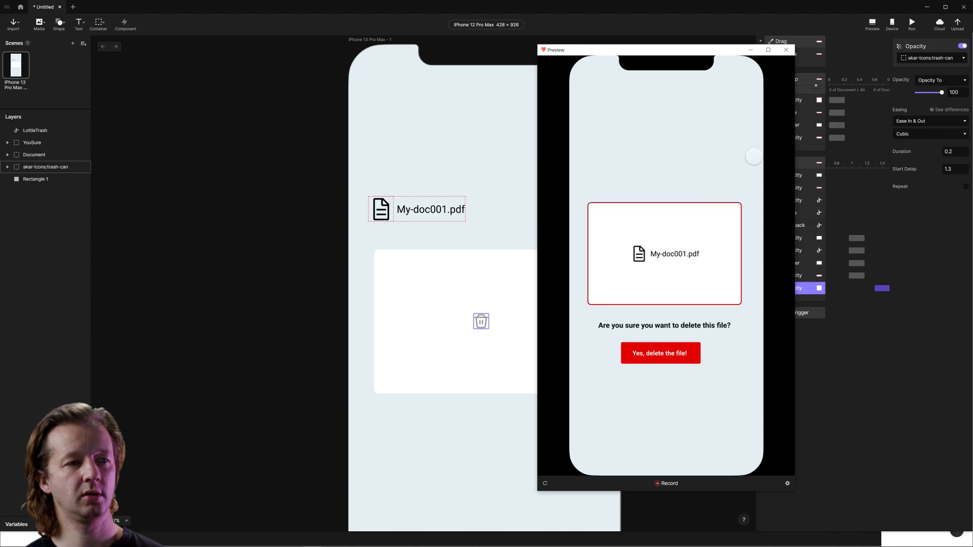
left_click(663, 352)
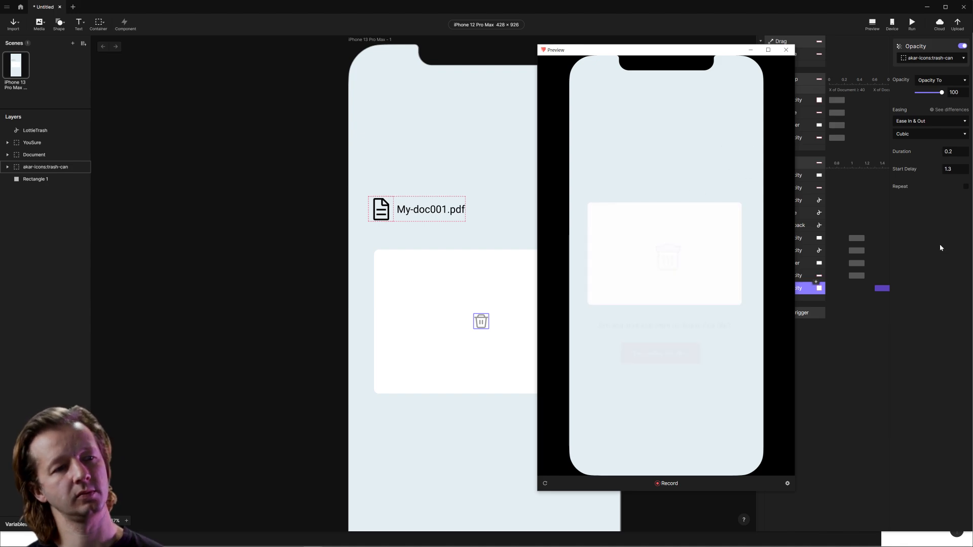